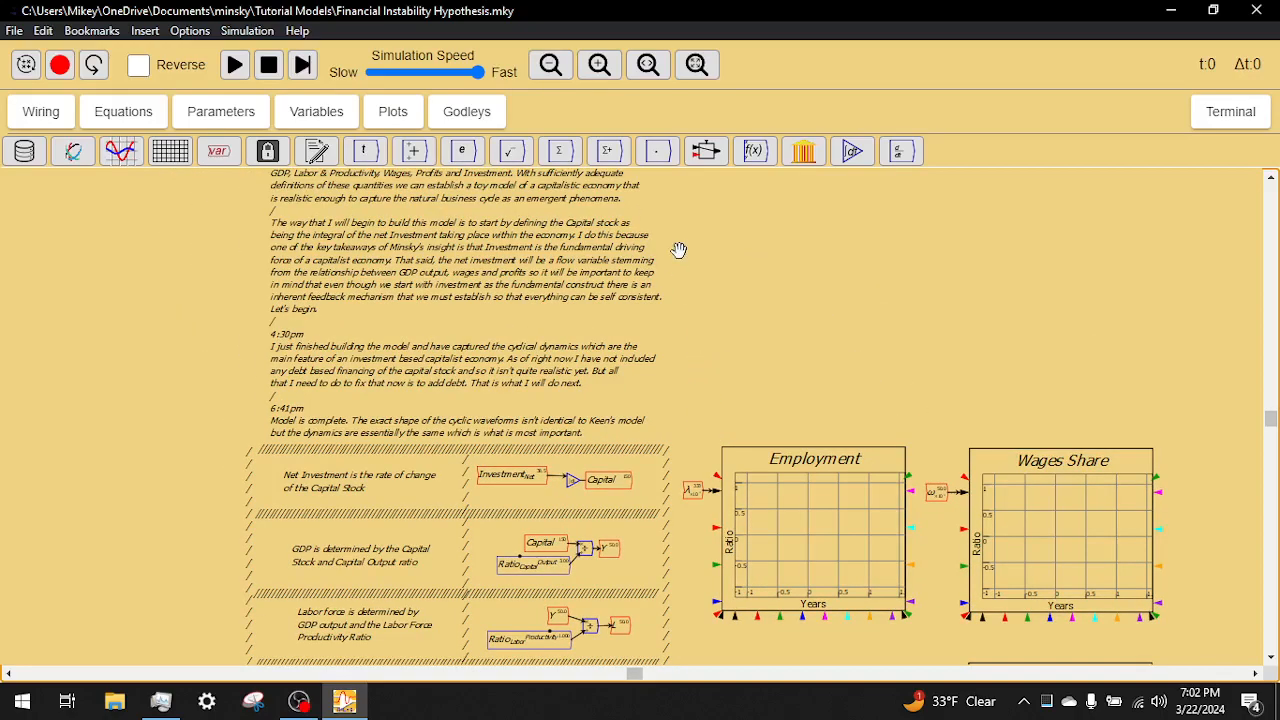
Read through the introductory notes above the model's equation tables and plots.
left_click_drag(691, 309, 705, 418)
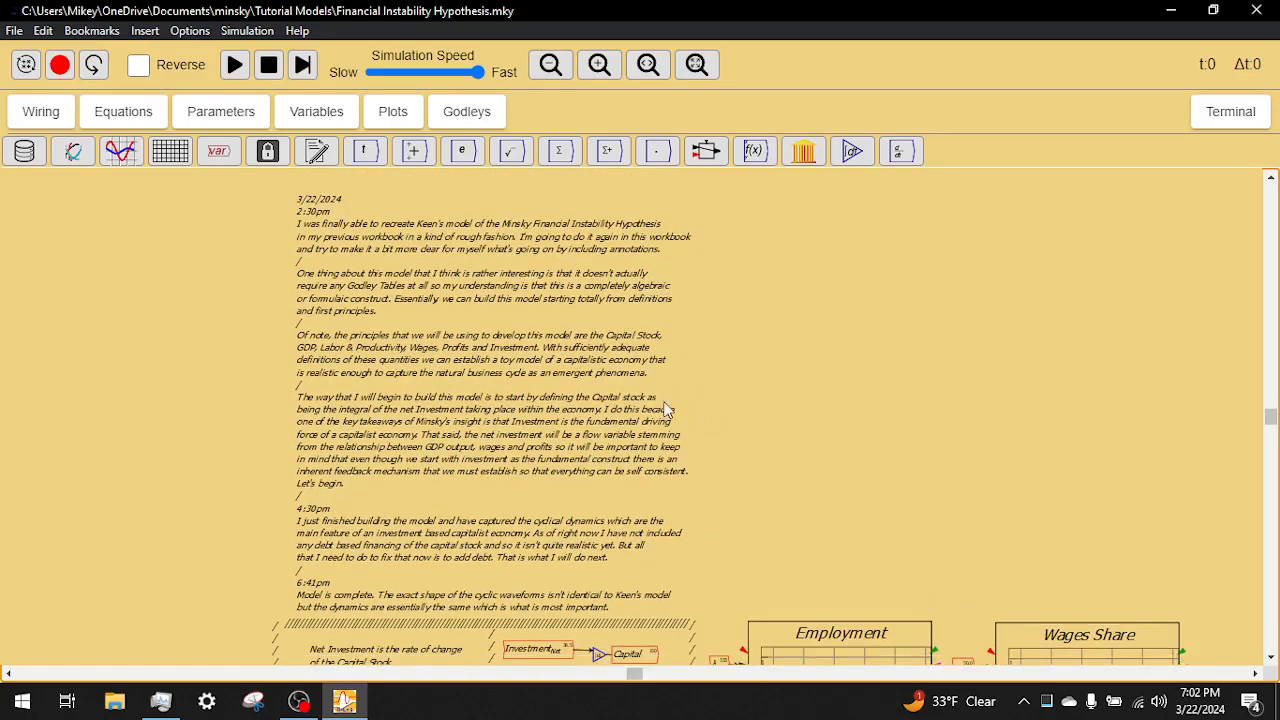
left_click_drag(689, 477, 648, 317)
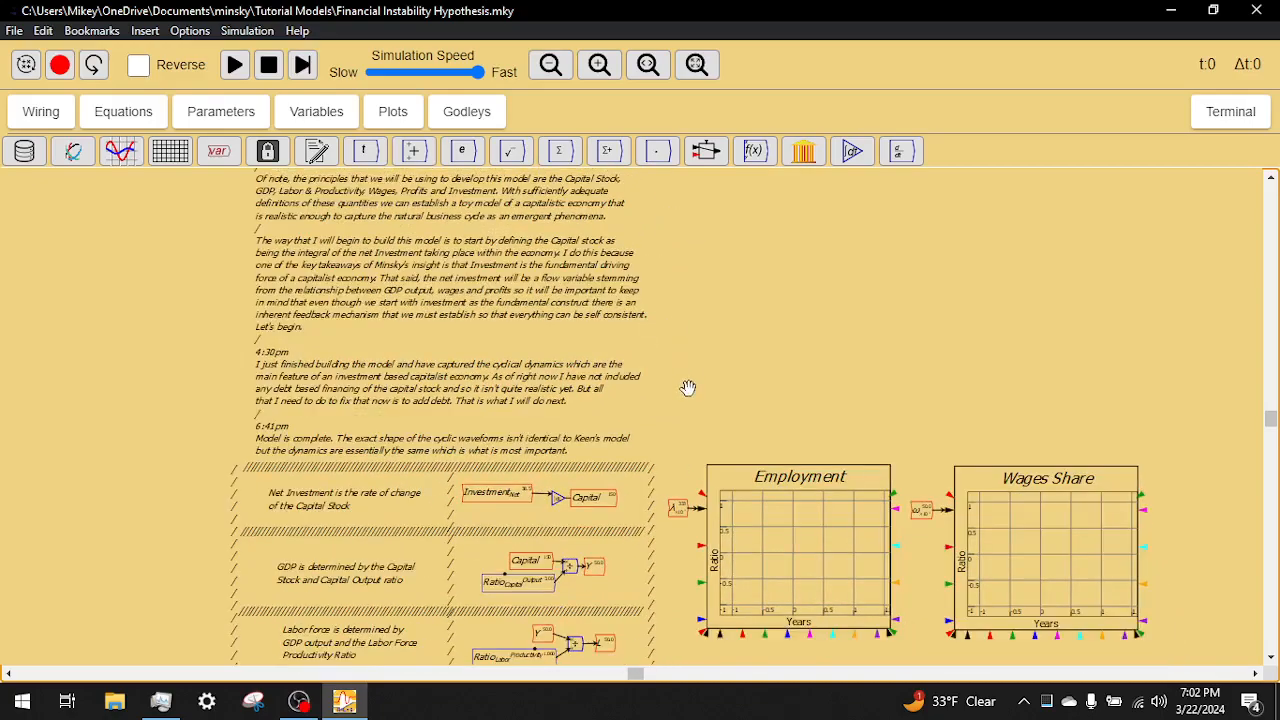
left_click_drag(686, 406, 690, 301)
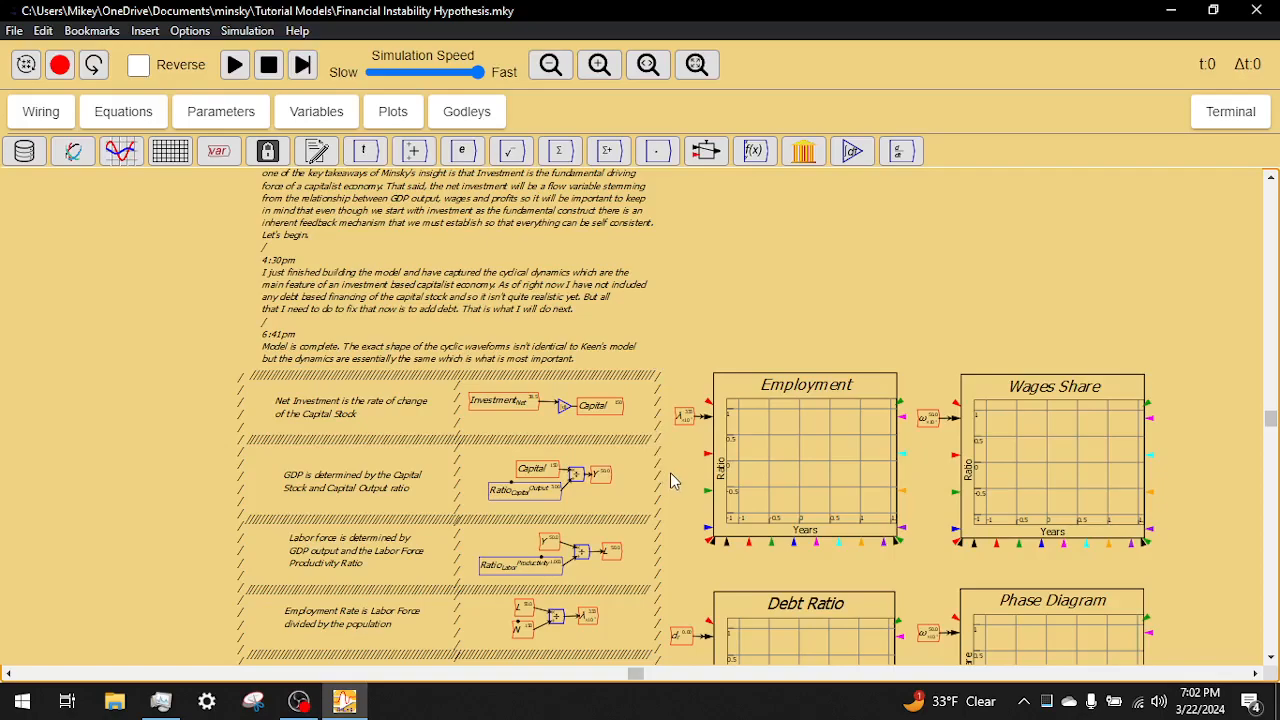
left_click_drag(664, 508, 657, 413)
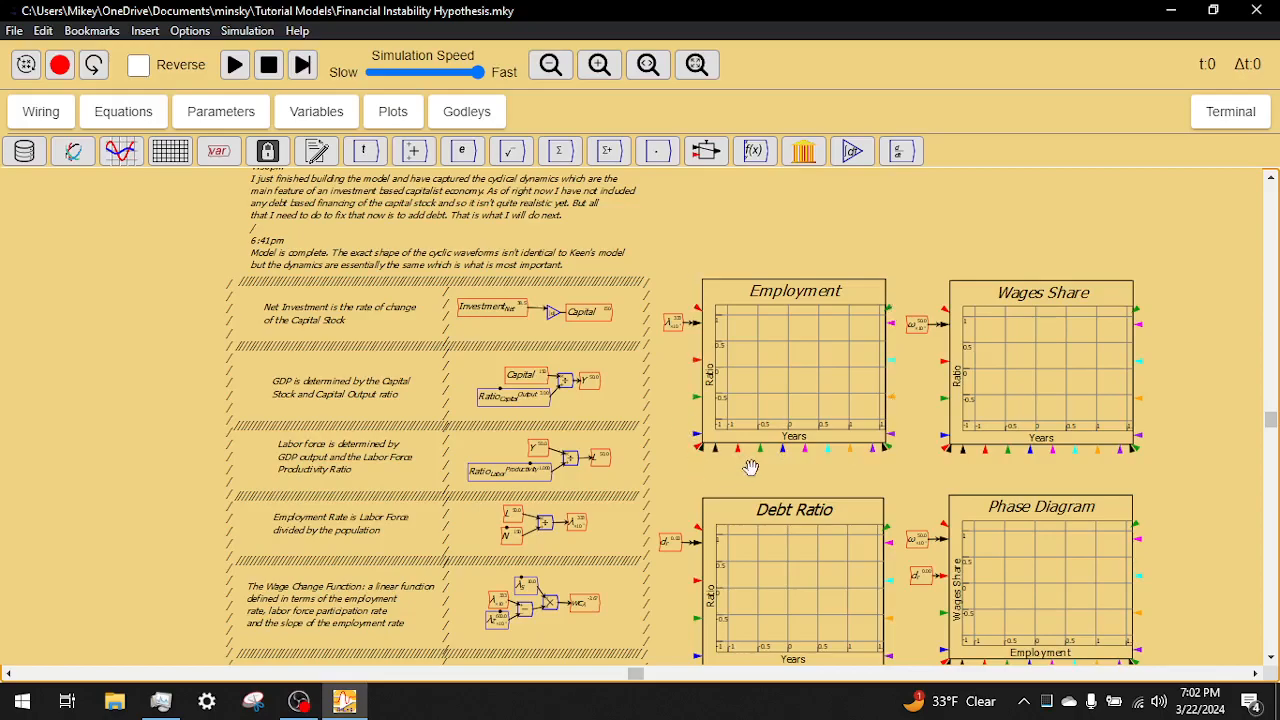
left_click_drag(695, 478, 621, 420)
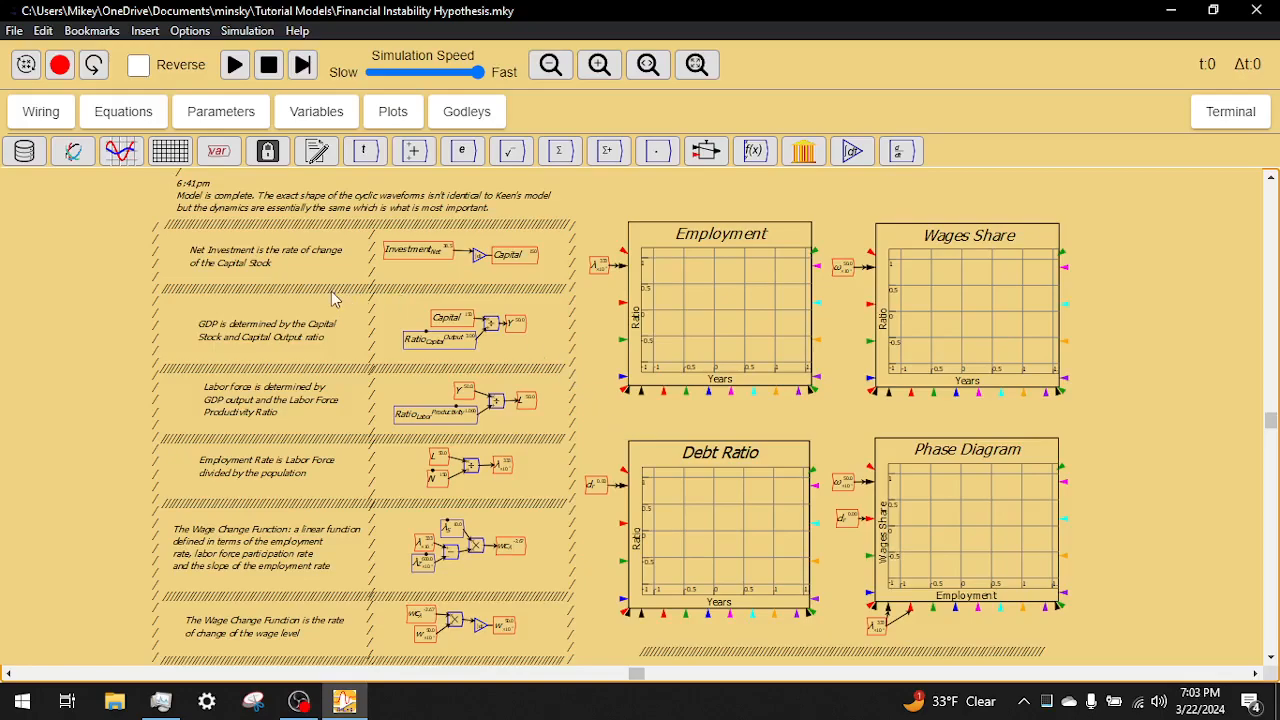
Examine the no-debt model's equations one by one, from net investment and capital through wages and profits to depreciation.
scroll(333, 295, "up", 4)
left_click_drag(390, 268, 464, 316)
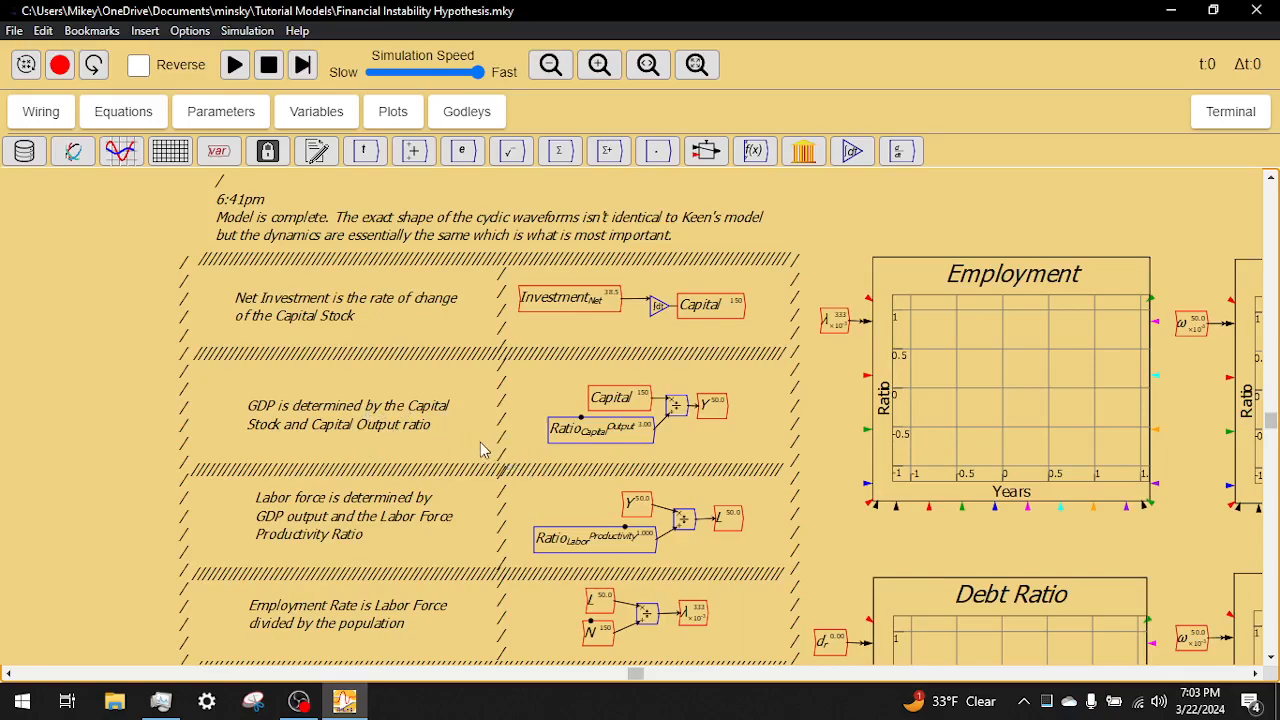
left_click_drag(525, 489, 491, 316)
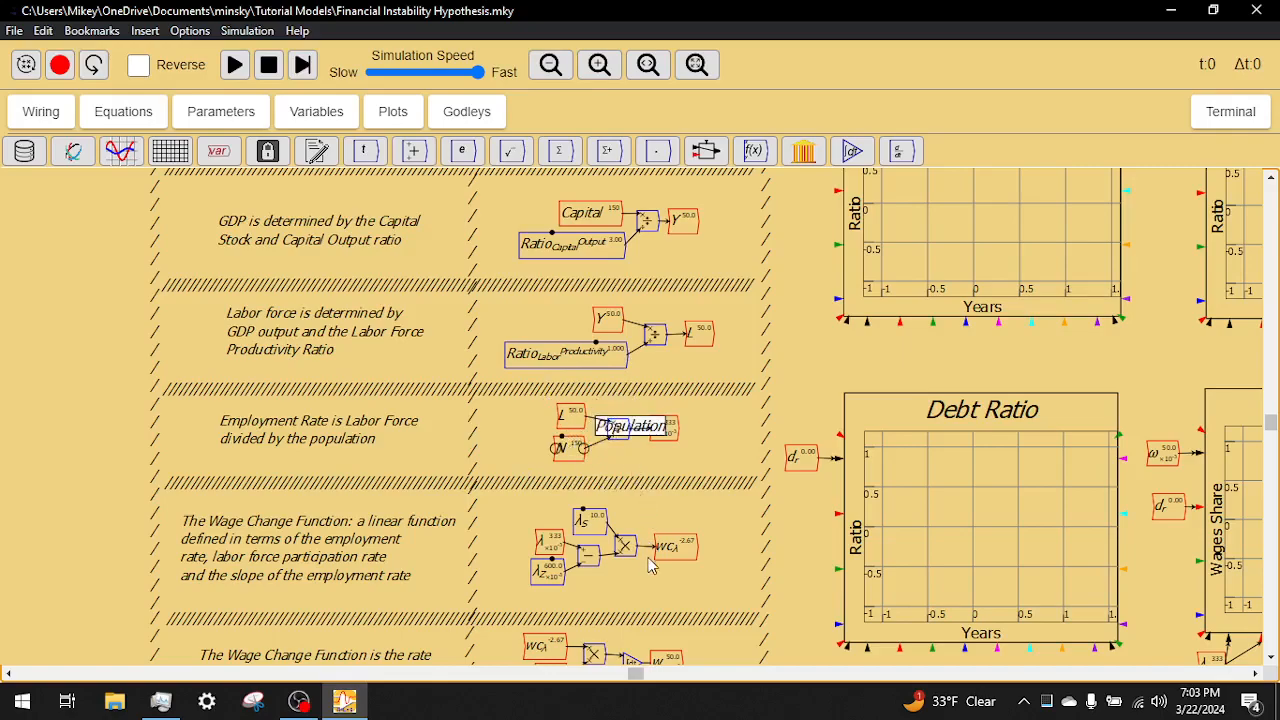
scroll(628, 560, "down", 3)
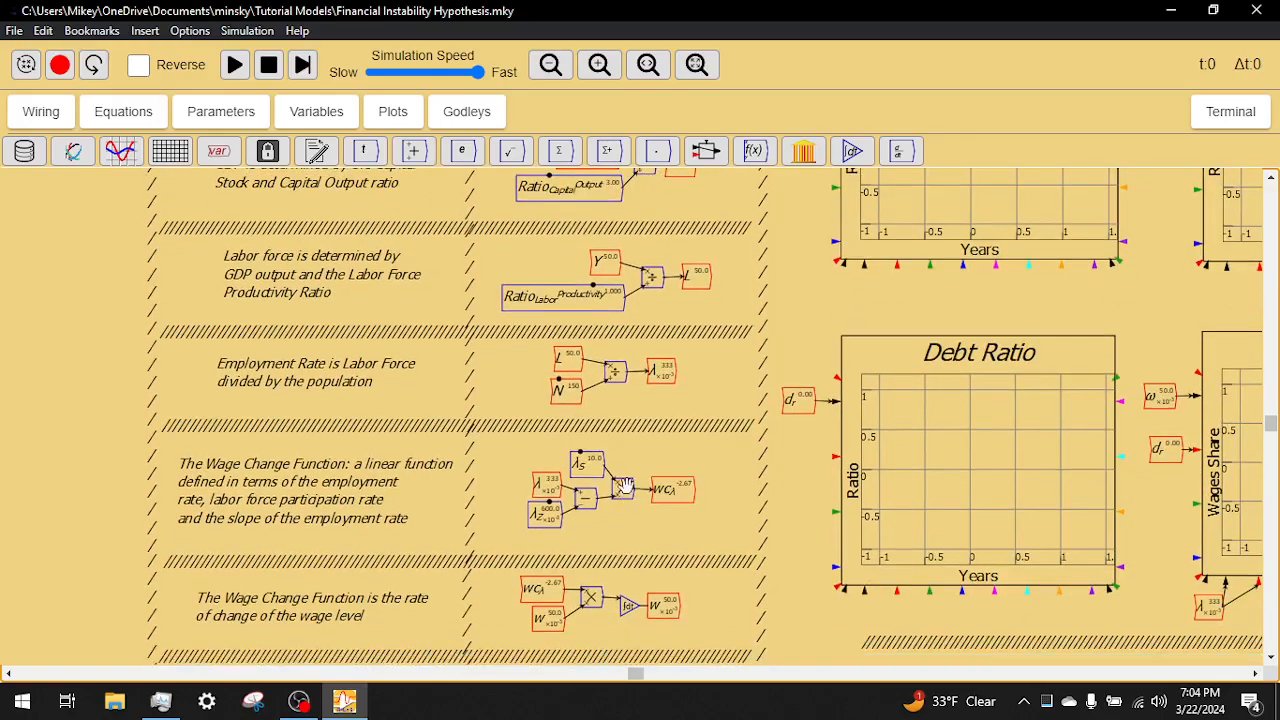
scroll(620, 462, "down", 2)
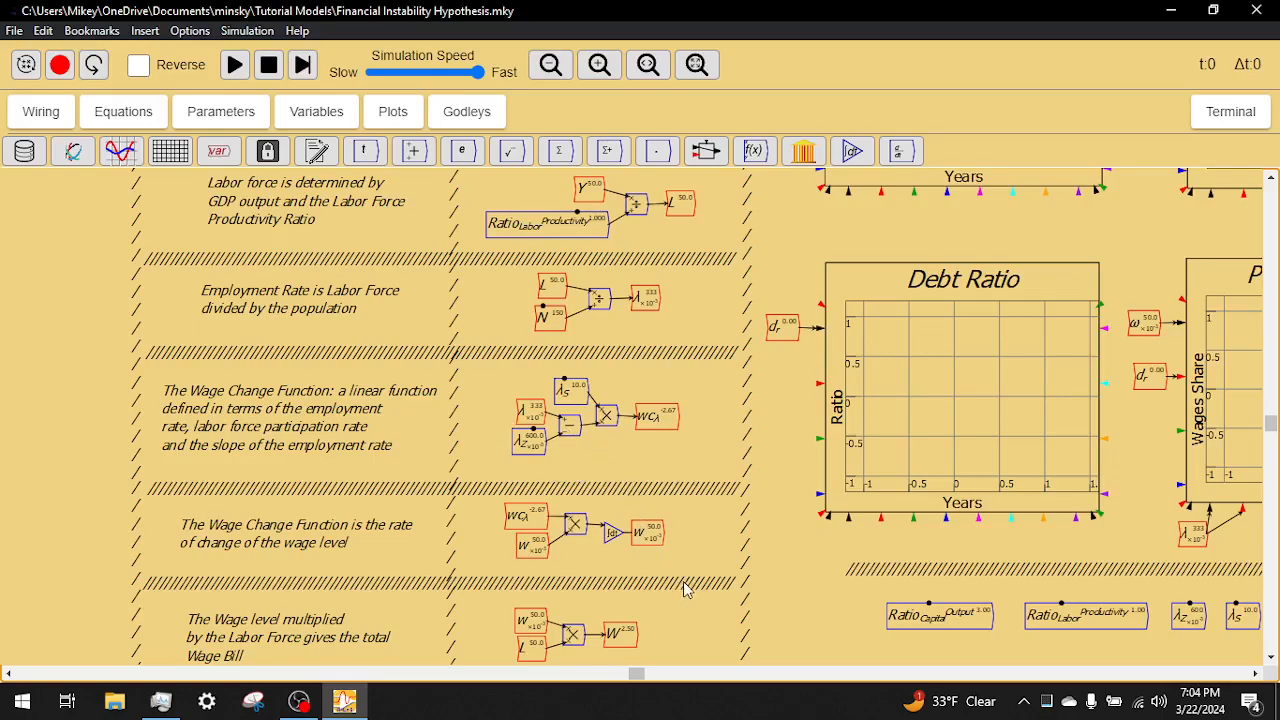
left_click_drag(724, 563, 705, 360)
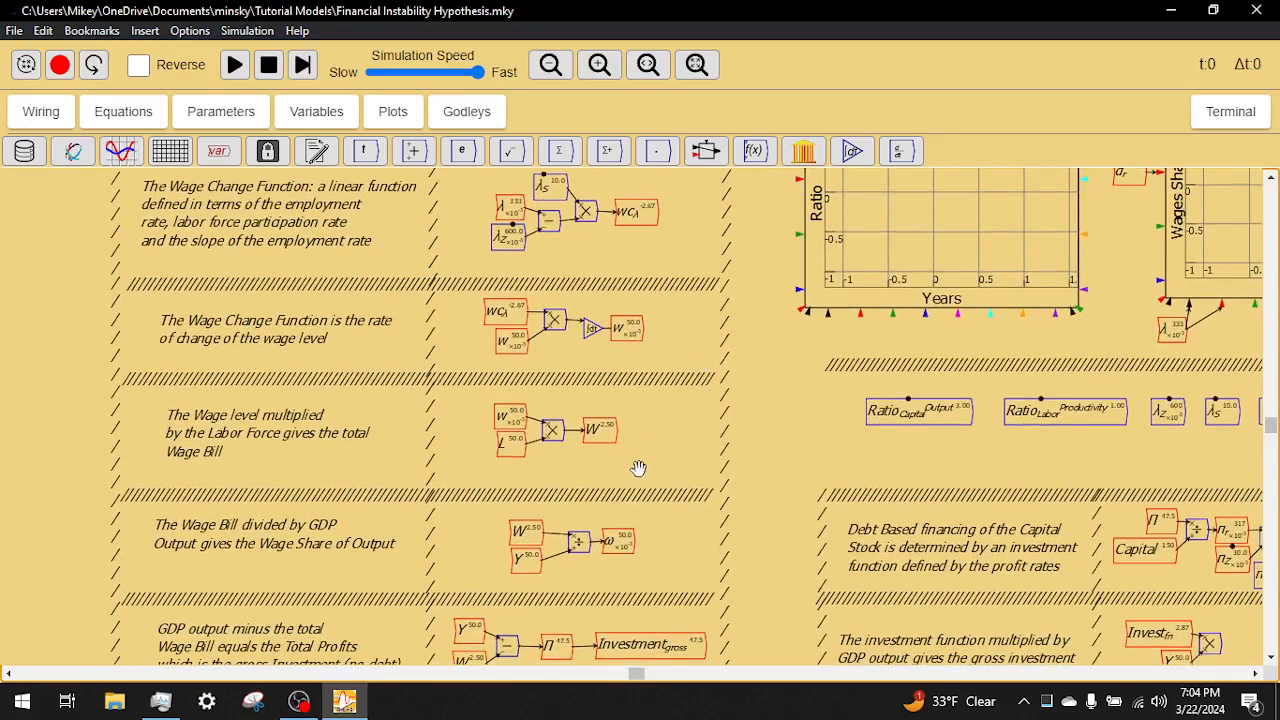
left_click_drag(679, 584, 679, 531)
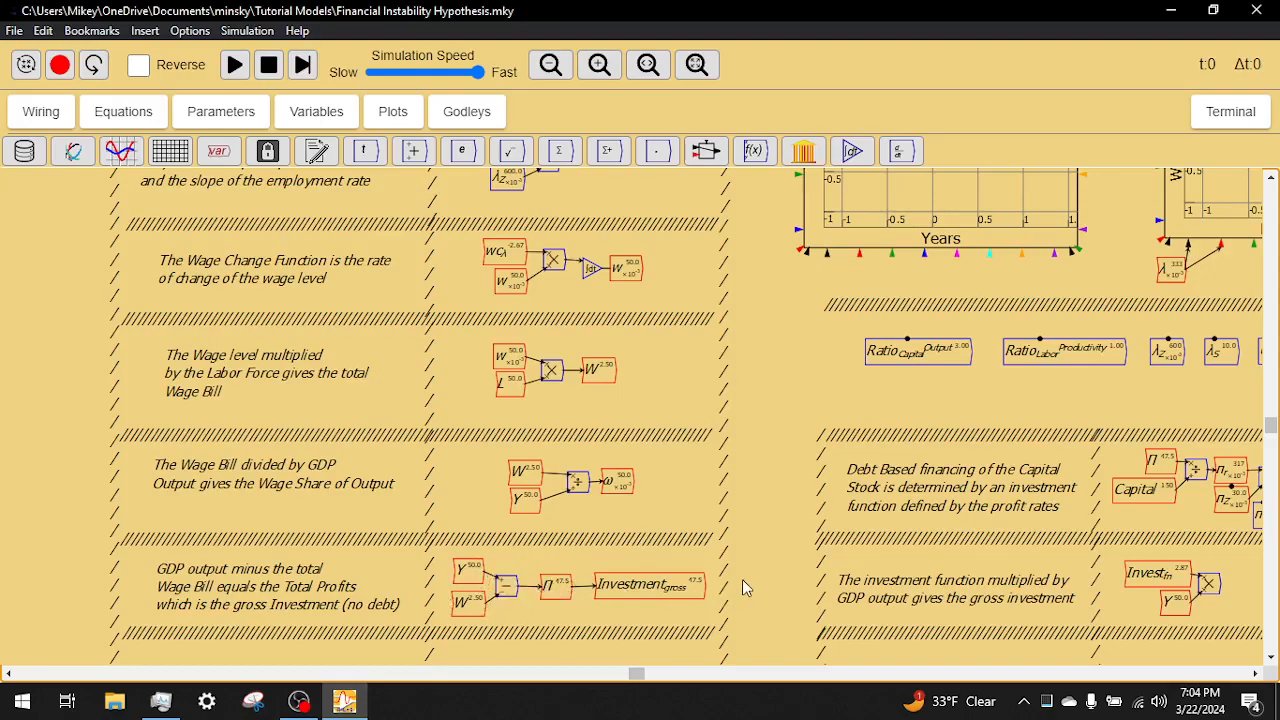
left_click_drag(751, 563, 752, 398)
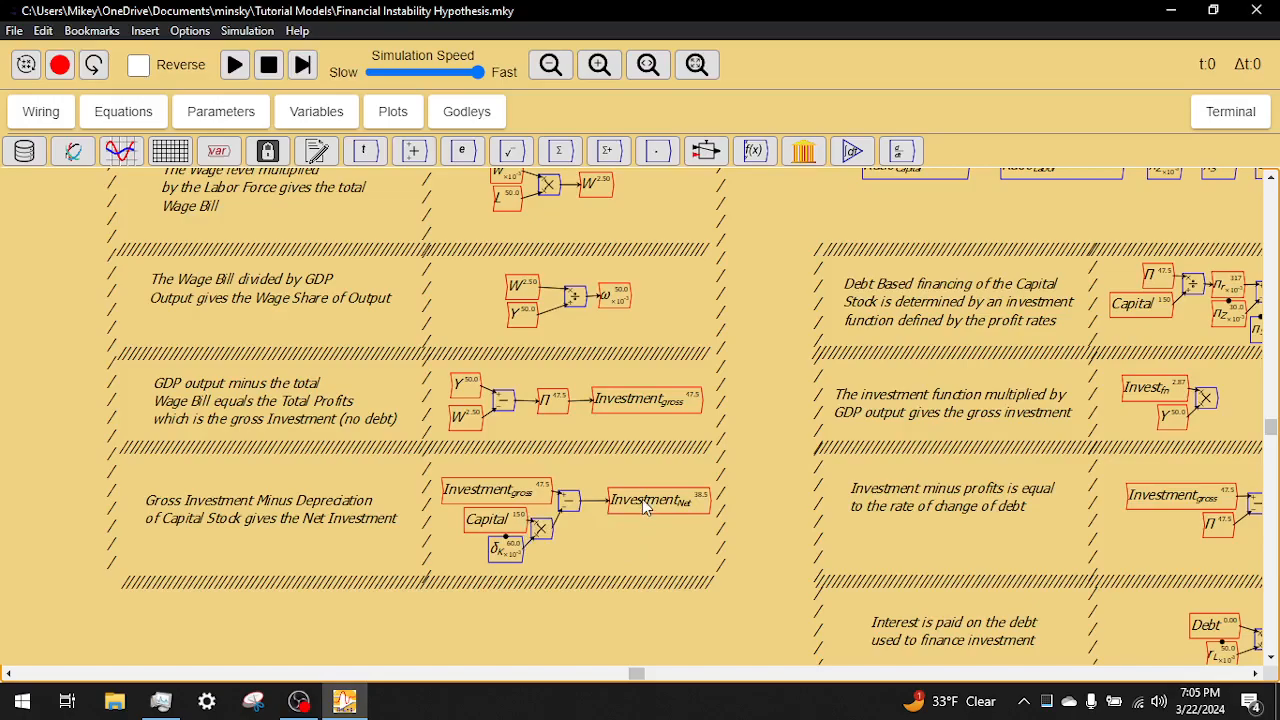
Examine the plots, parameters and debt-financing equations, from the investment function through debt and interest to total profits.
left_click_drag(751, 436, 666, 457)
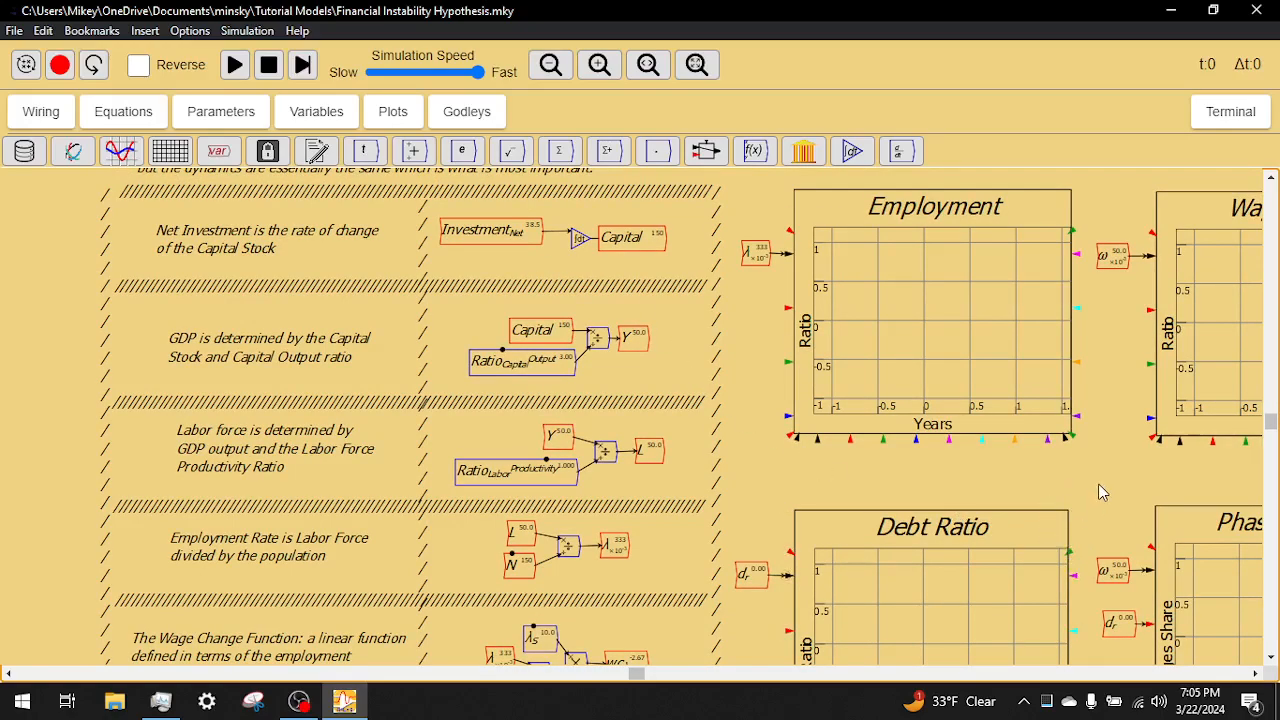
left_click_drag(1097, 501, 660, 294)
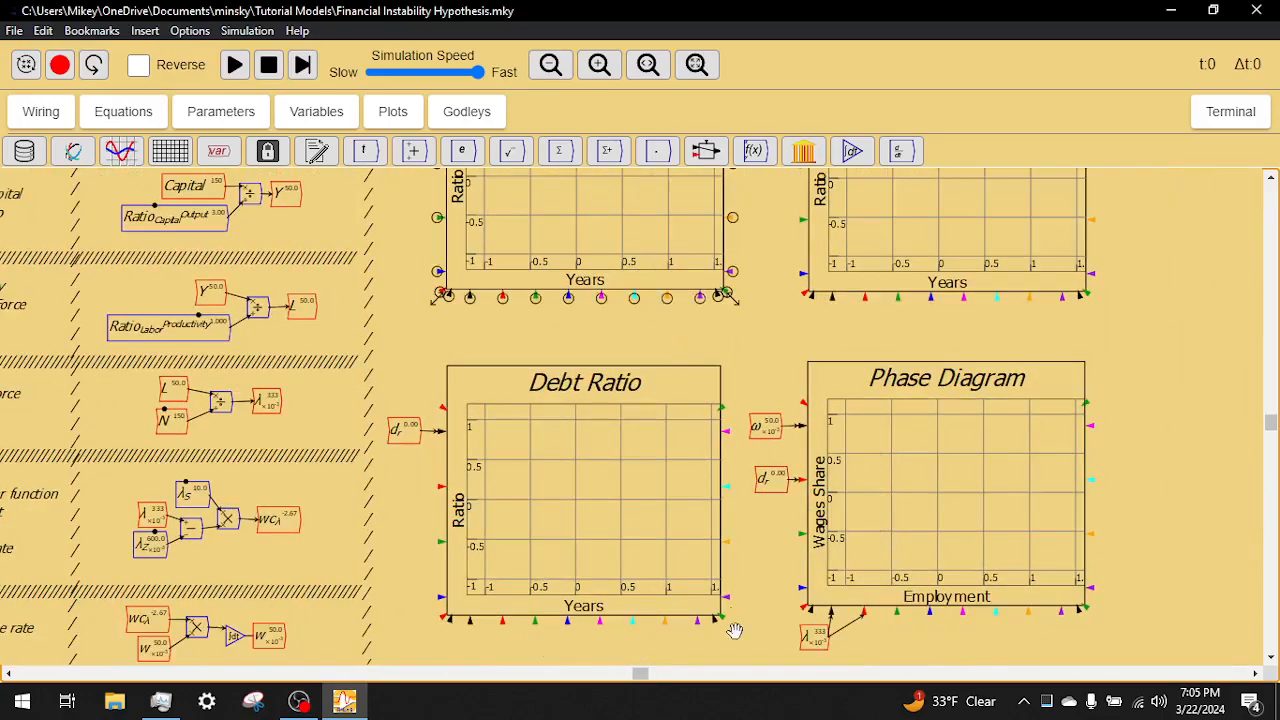
scroll(775, 400, "down", 3)
scroll(772, 320, "down", 3)
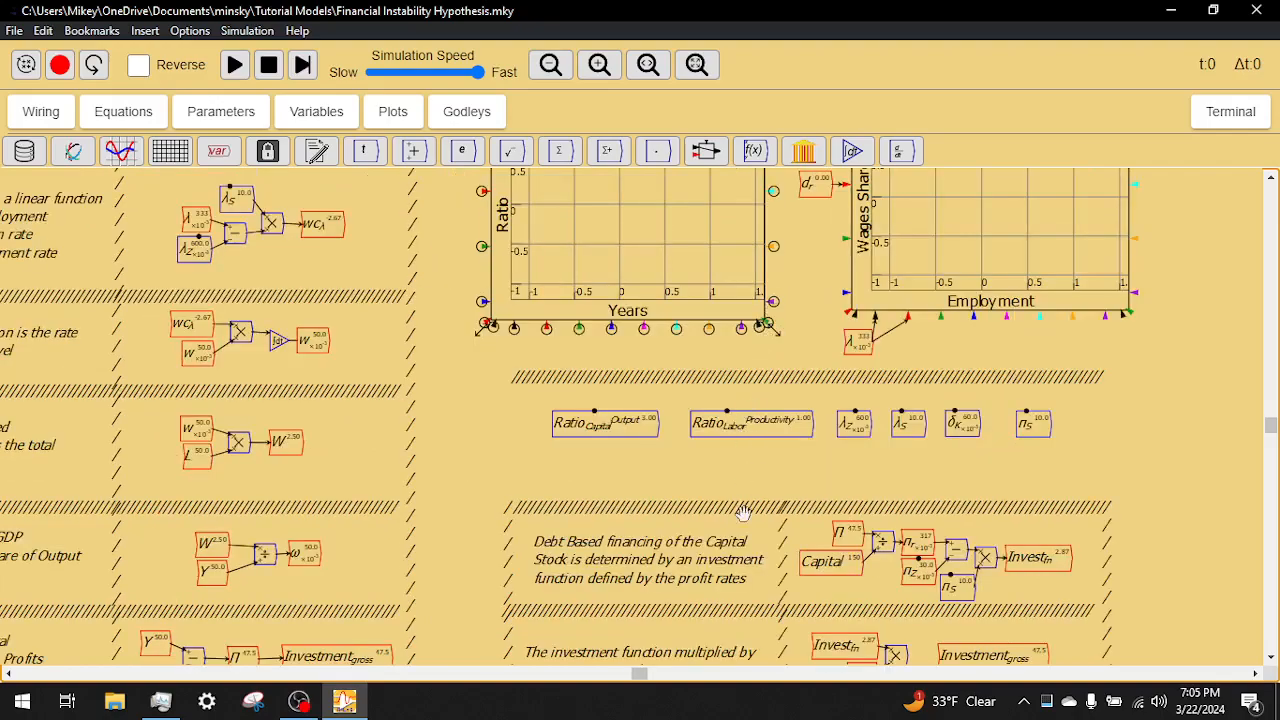
scroll(737, 437, "down", 1)
scroll(755, 397, "down", 5)
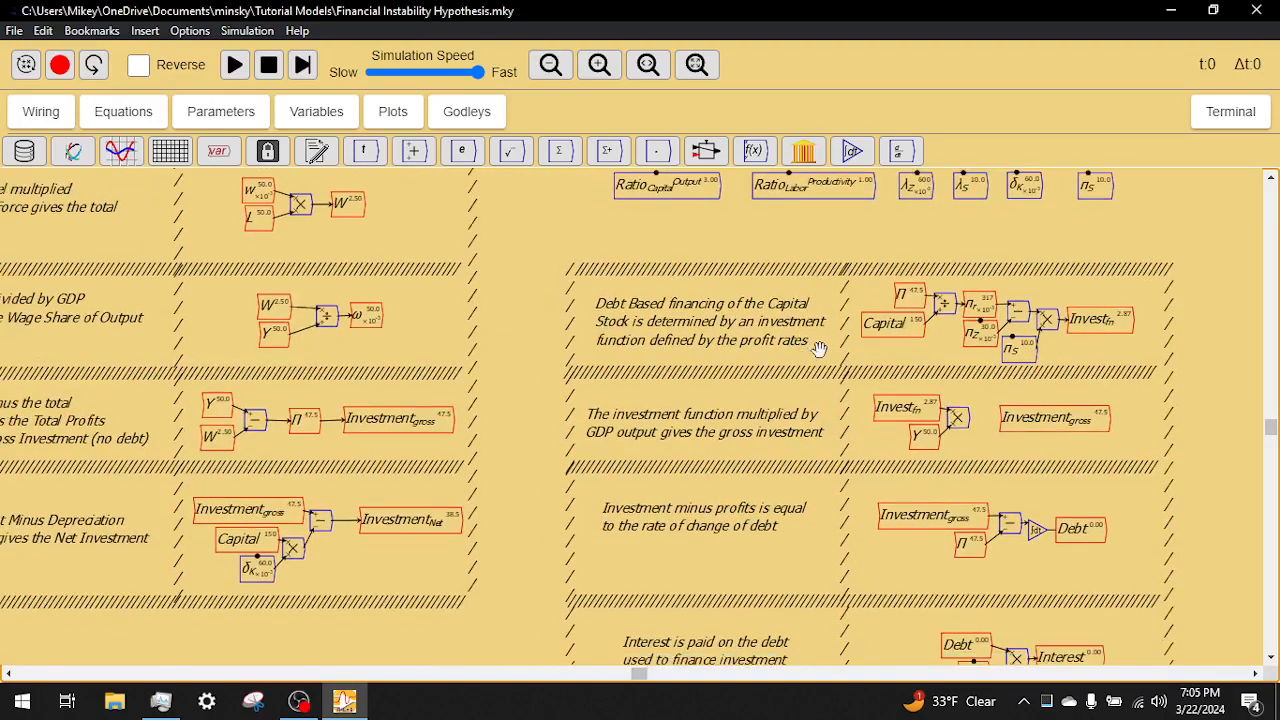
left_click_drag(817, 350, 824, 347)
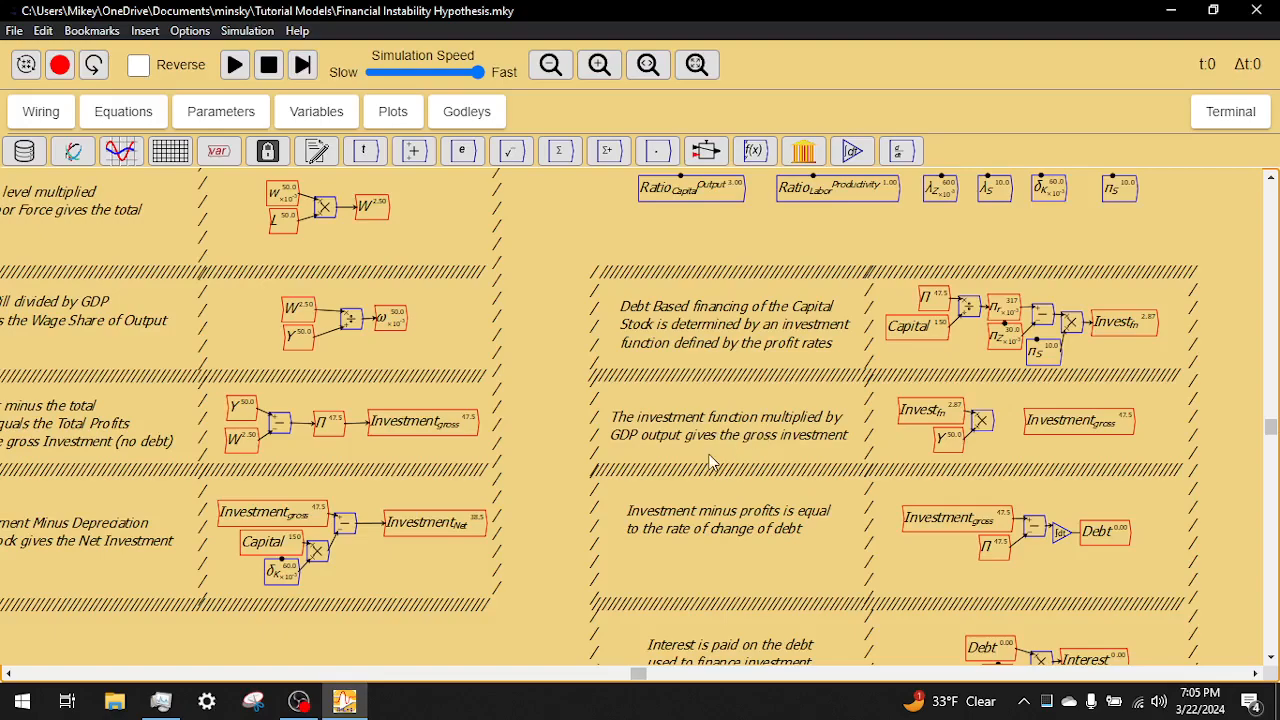
left_click_drag(1045, 442, 892, 441)
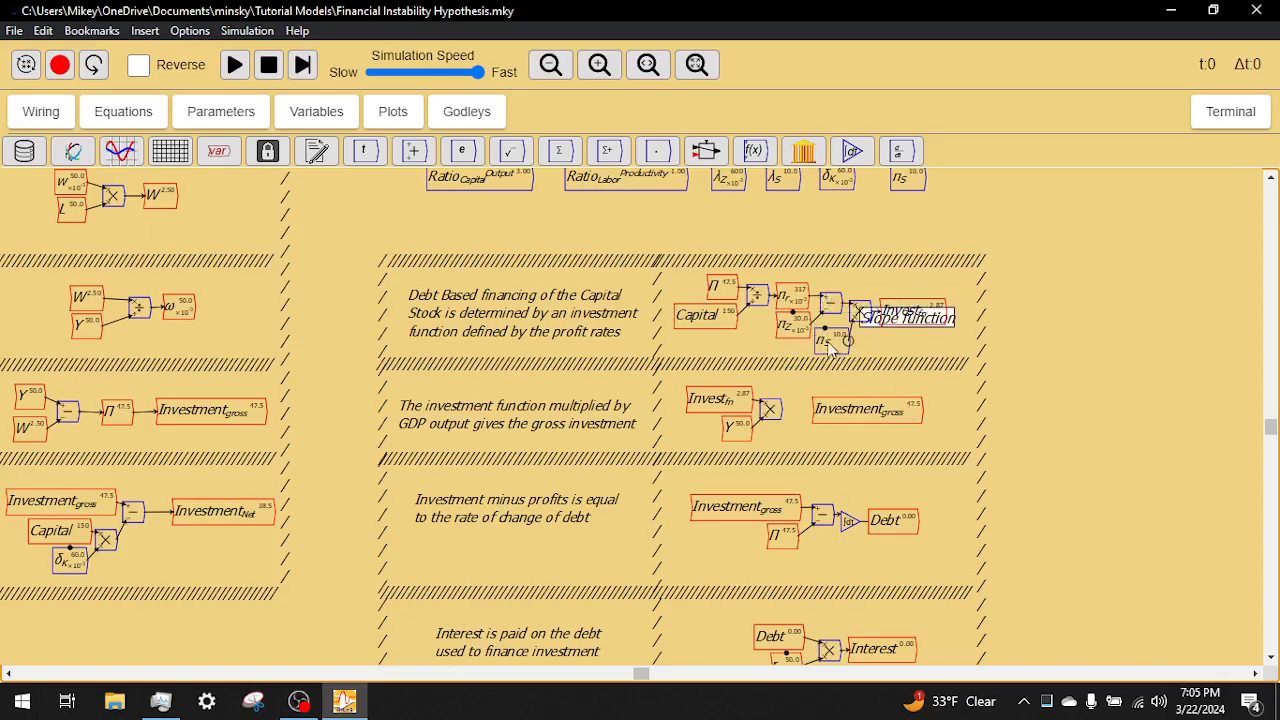
left_click_drag(1020, 601, 1020, 428)
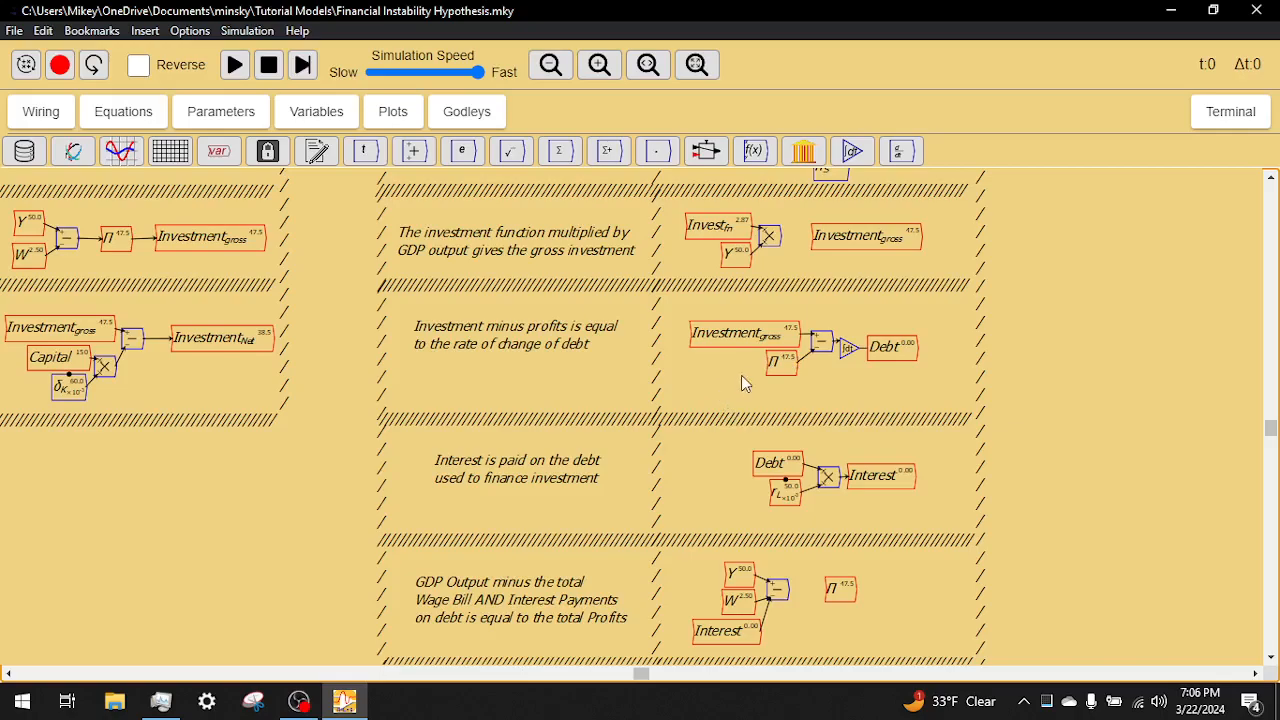
mouse_move(922, 359)
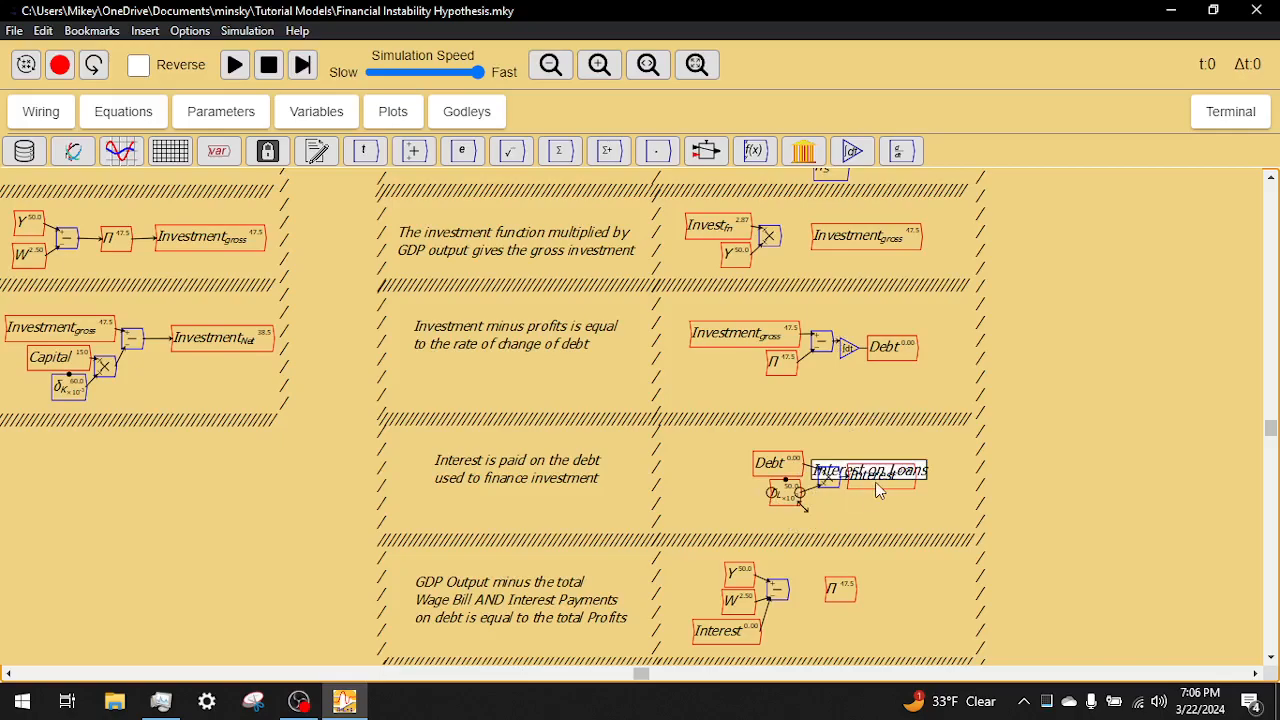
mouse_move(875, 482)
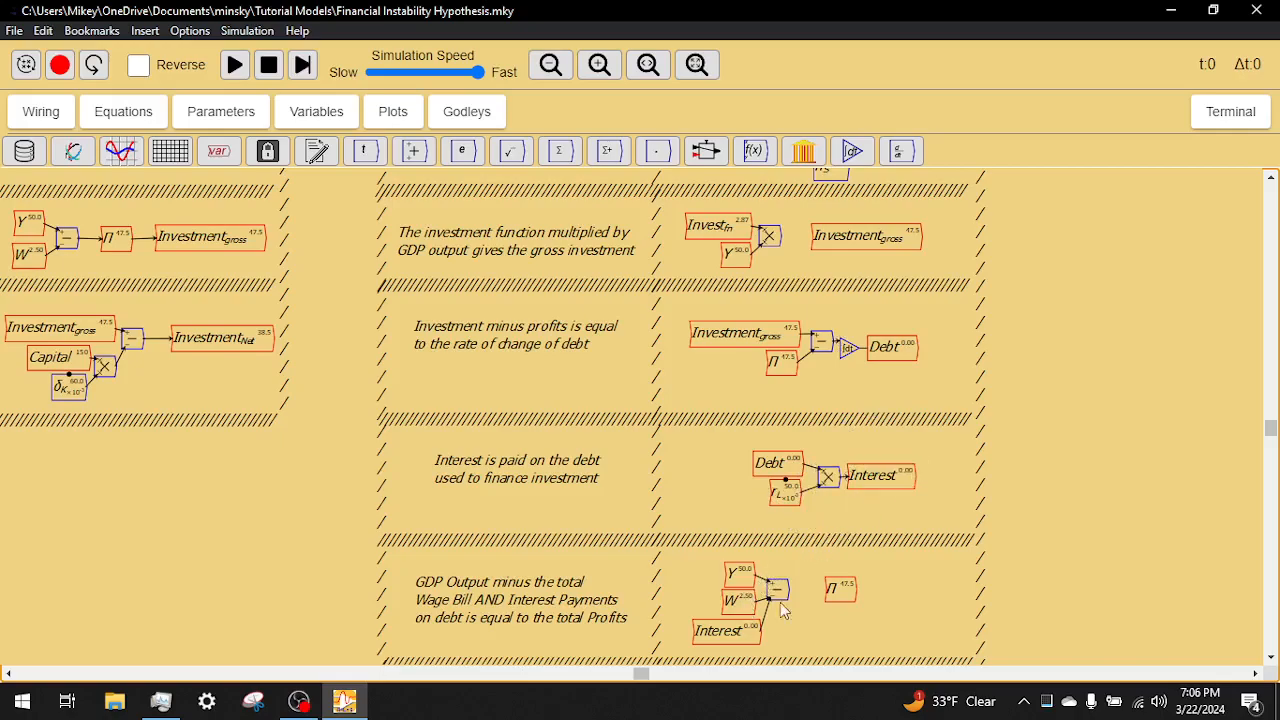
left_click_drag(834, 612, 847, 564)
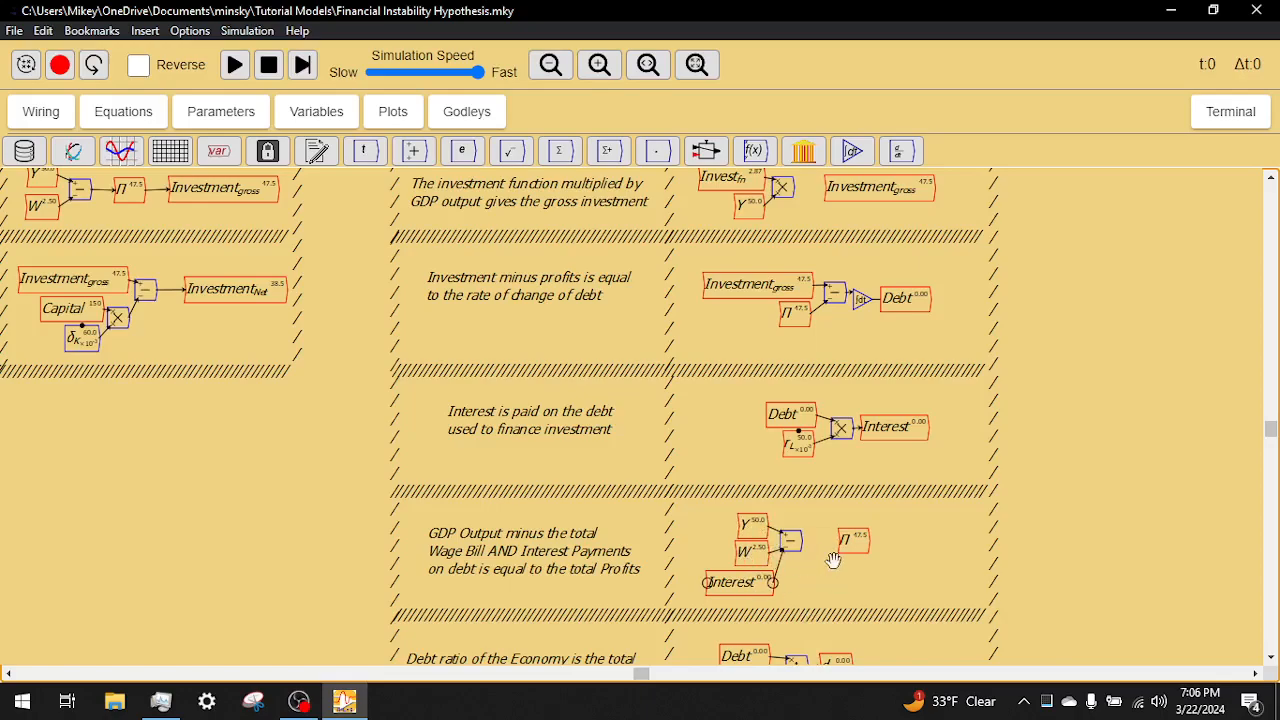
mouse_move(828, 567)
left_mouse_down()
mouse_move(843, 520)
mouse_move(835, 548)
left_mouse_up()
Run the simulation of the model without debt financing, with the Debt Ratio and Phase Diagram plots in view.
left_click_drag(862, 414, 777, 508)
left_click_drag(925, 302, 892, 448)
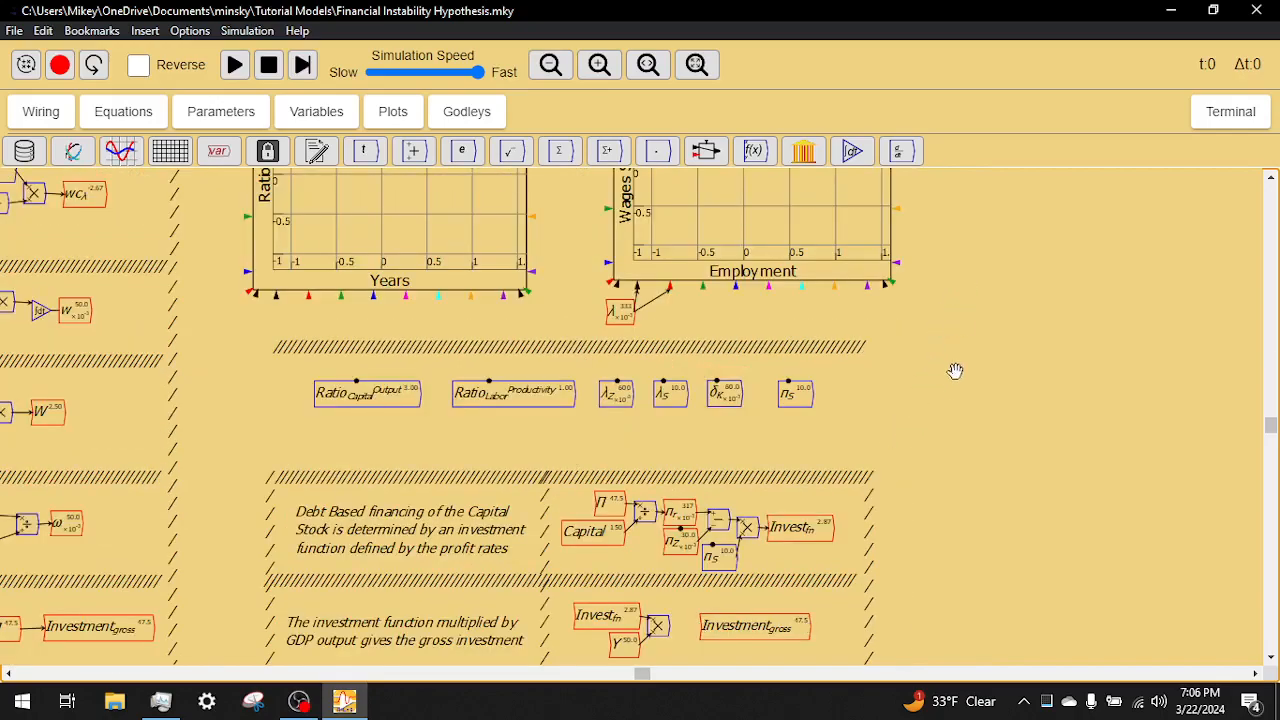
left_click_drag(948, 415, 952, 501)
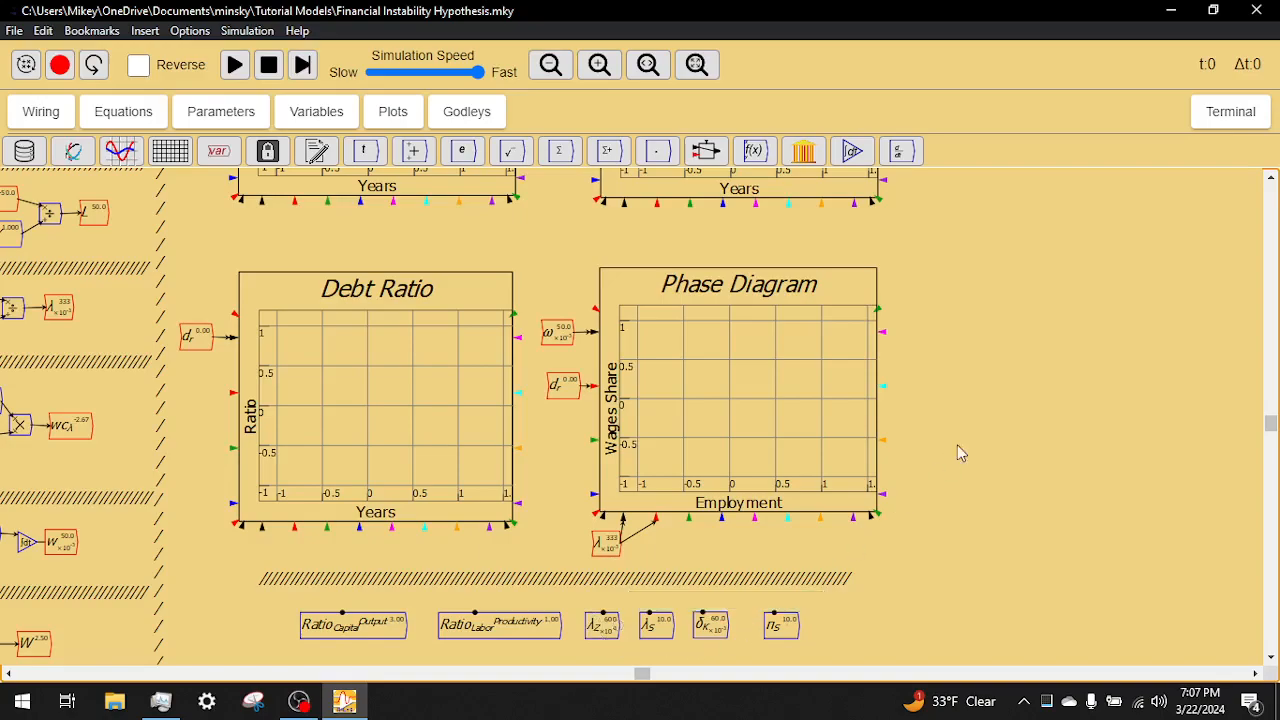
scroll(980, 386, "up", 2)
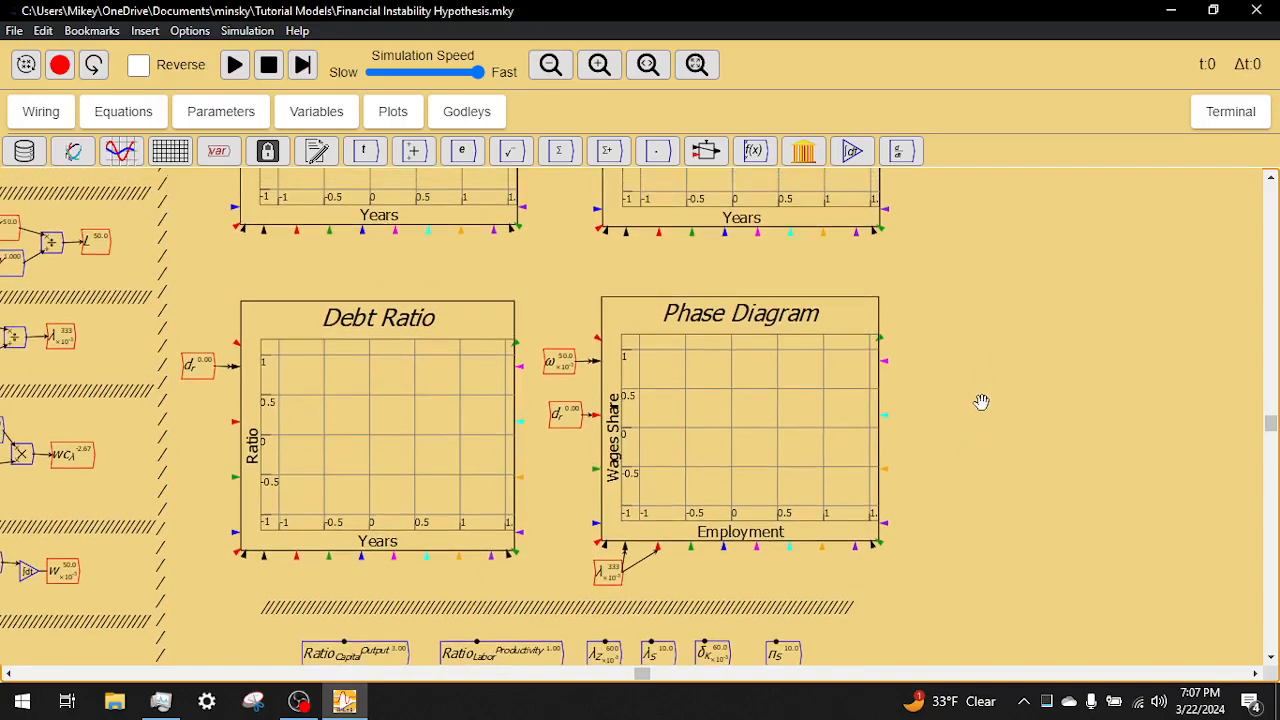
left_click(236, 64)
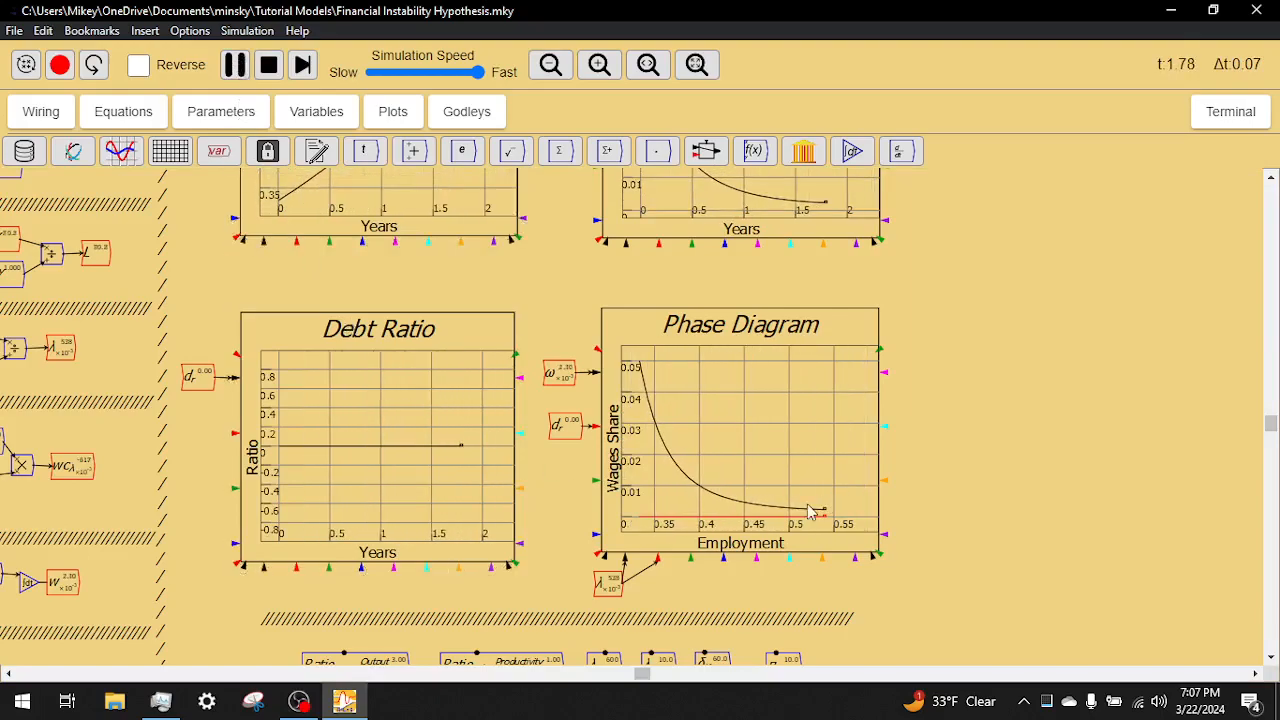
Examine how the Employment, Wages Share, Debt Ratio and Phase Diagram plots develop while the simulation runs.
left_click_drag(974, 408, 958, 422)
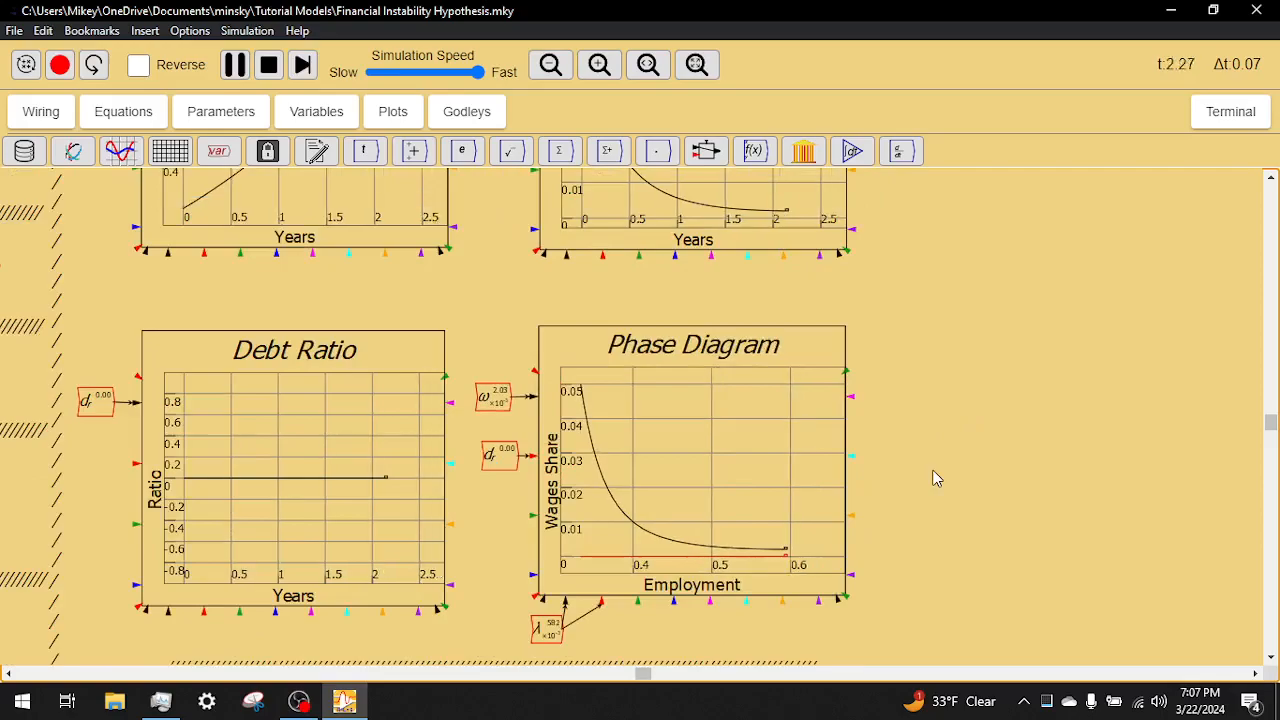
scroll(934, 479, "up", 2)
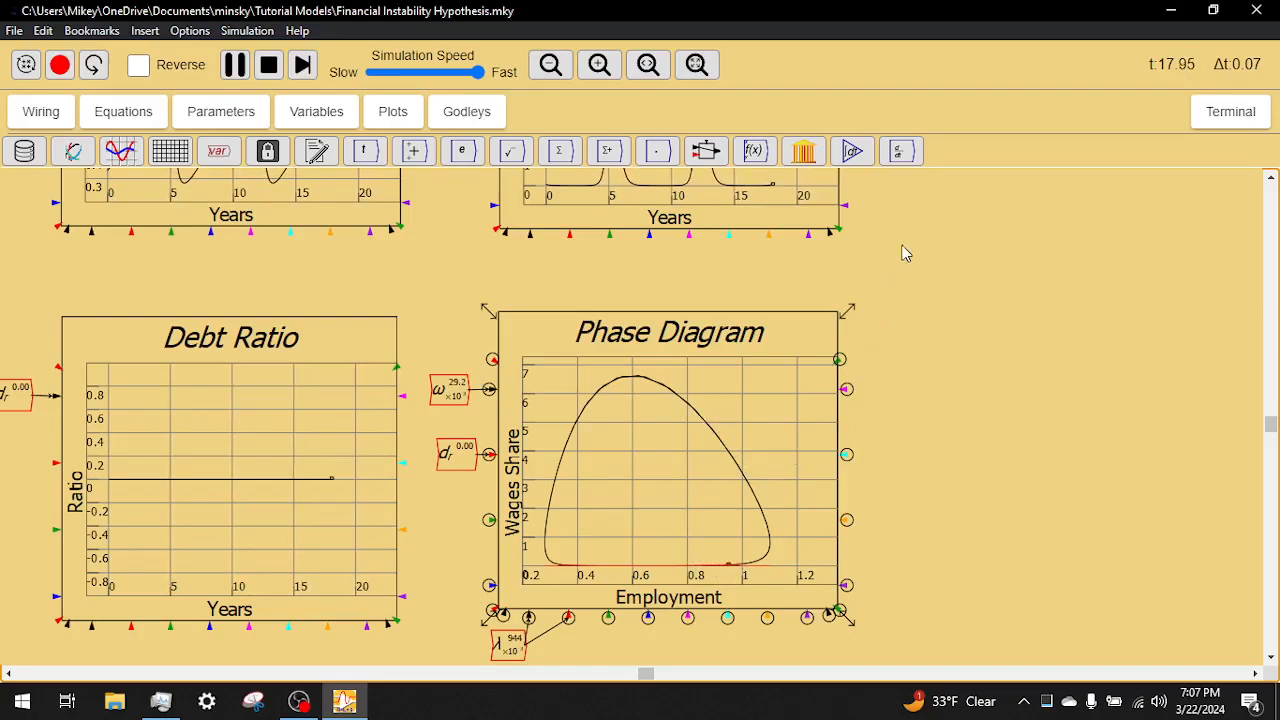
left_click_drag(917, 337, 923, 574)
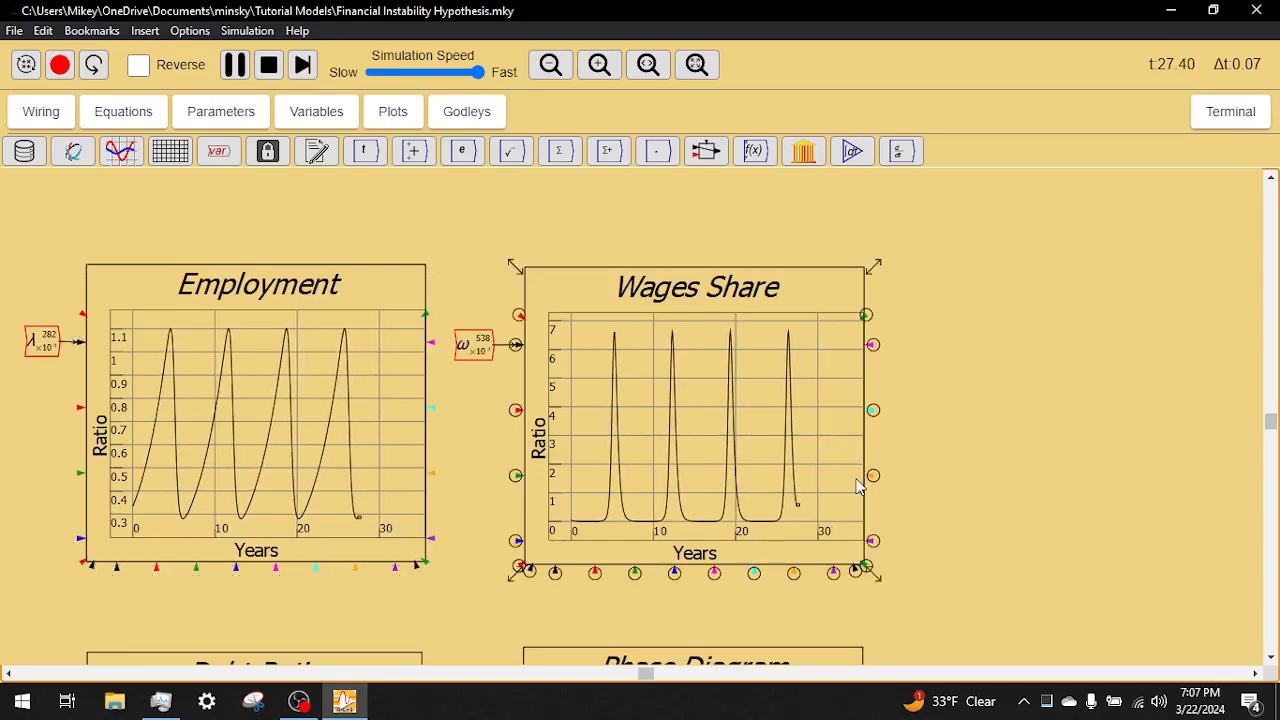
scroll(853, 495, "up", 2)
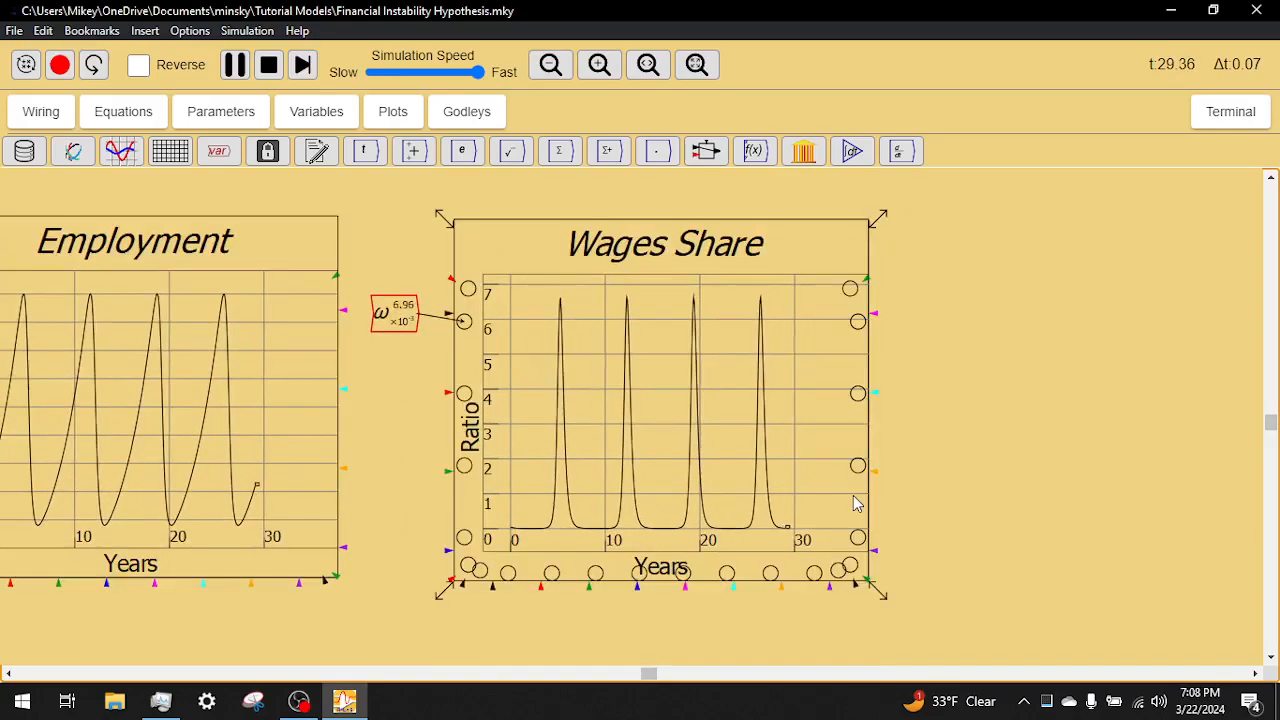
scroll(854, 496, "up", 1)
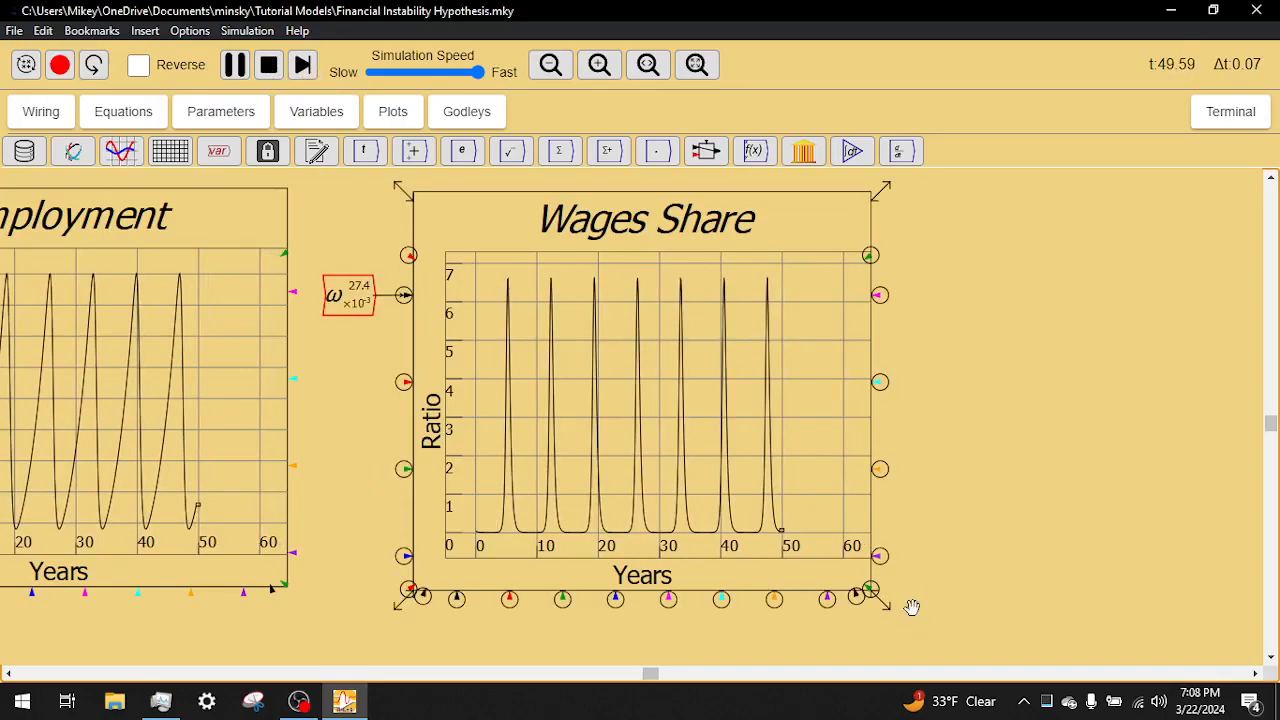
scroll(912, 606, "down", 5)
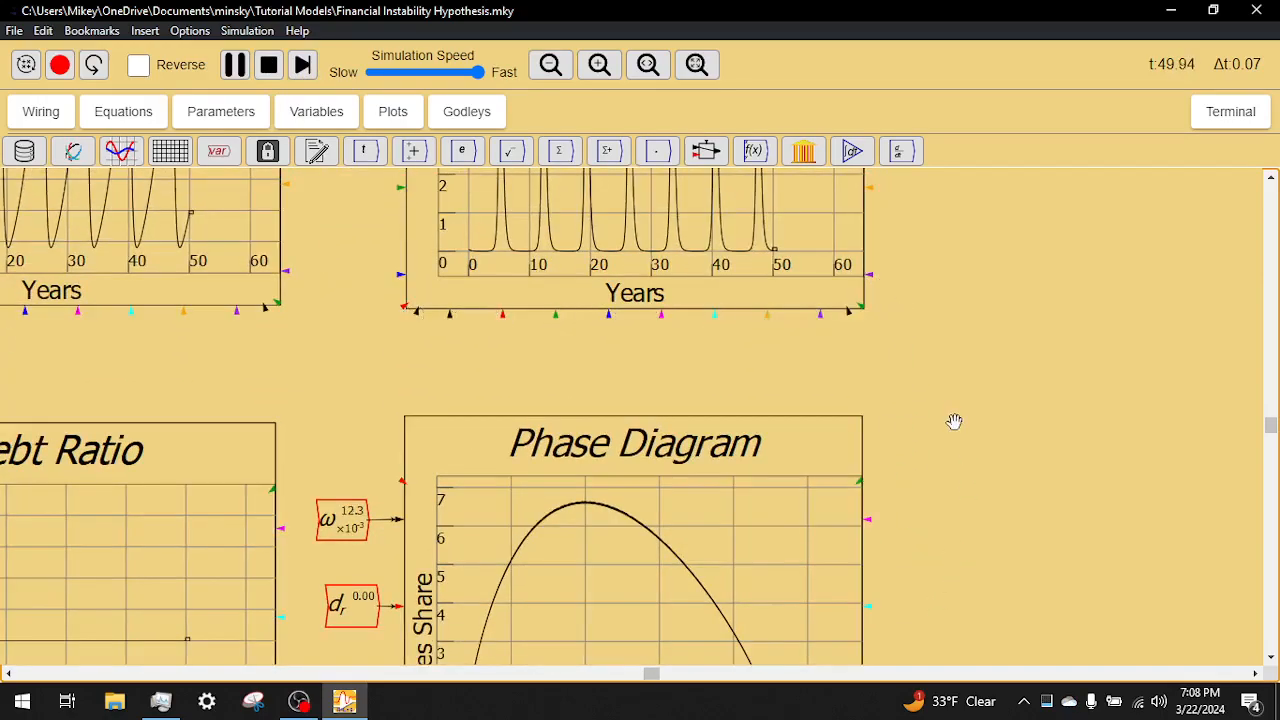
scroll(955, 425, "down", 4)
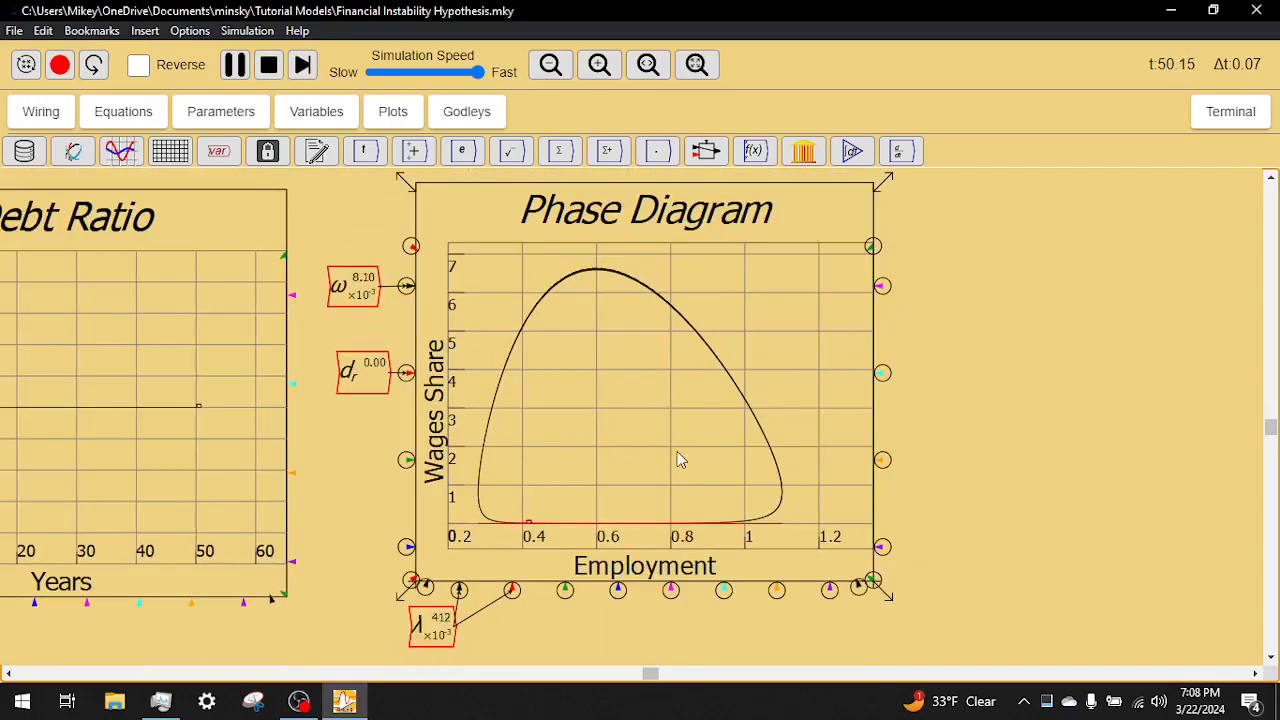
Stop and reset the simulation, and bring the no-debt total profits and gross investment equations into view.
left_click(269, 68)
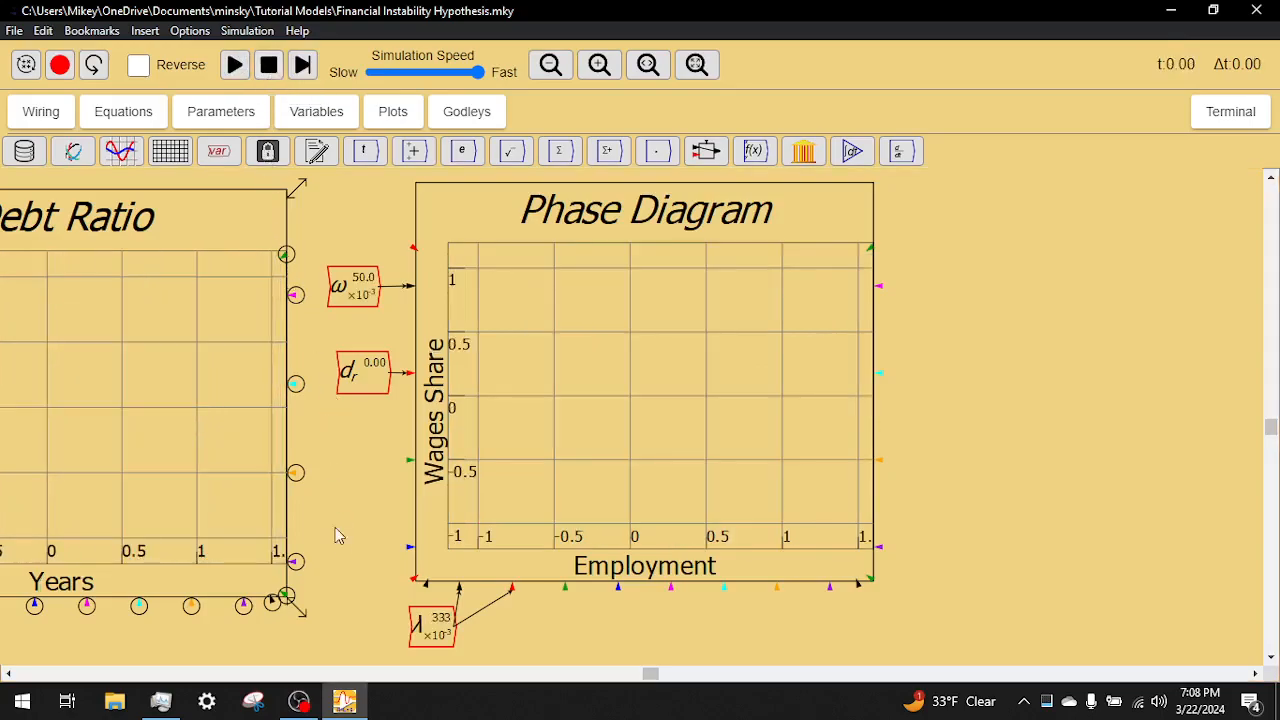
left_click_drag(380, 554, 699, 225)
left_click_drag(372, 529, 730, 284)
left_click_drag(512, 453, 620, 390)
scroll(620, 387, "down", 1)
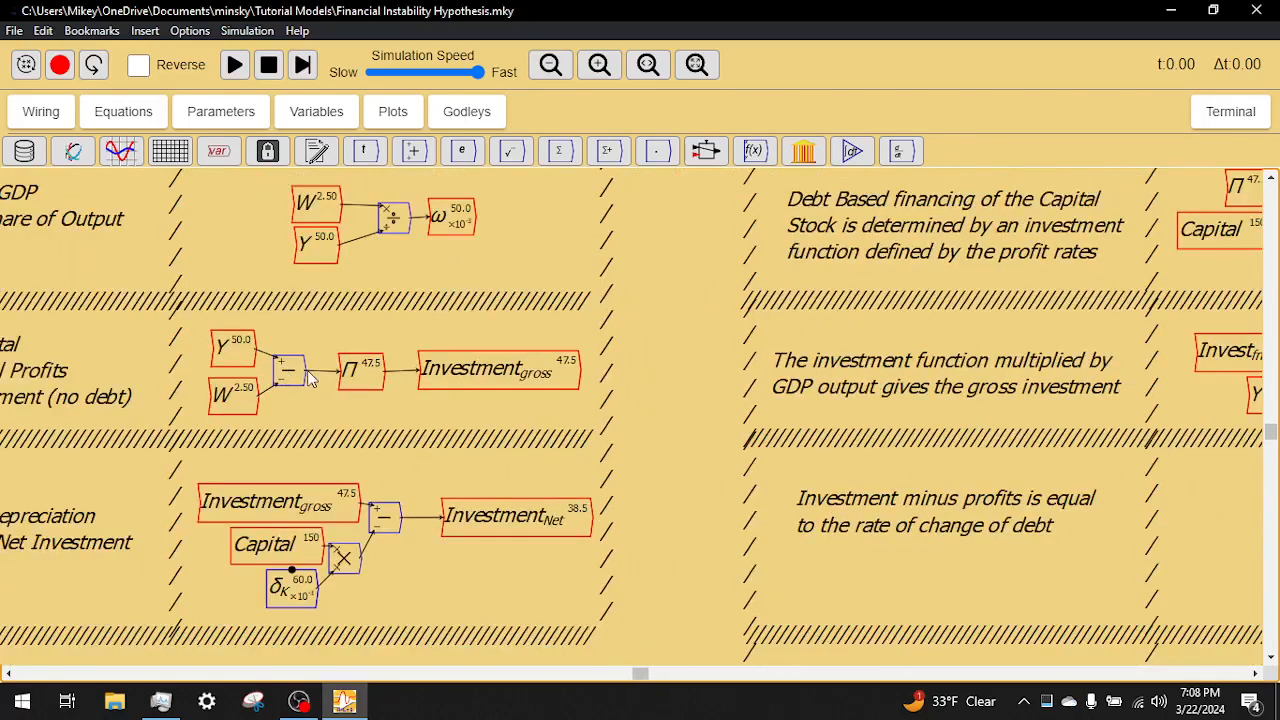
Delete the wires into total profits Π and from Π into gross investment in the no-debt equation.
left_click(322, 373)
key("Delete")
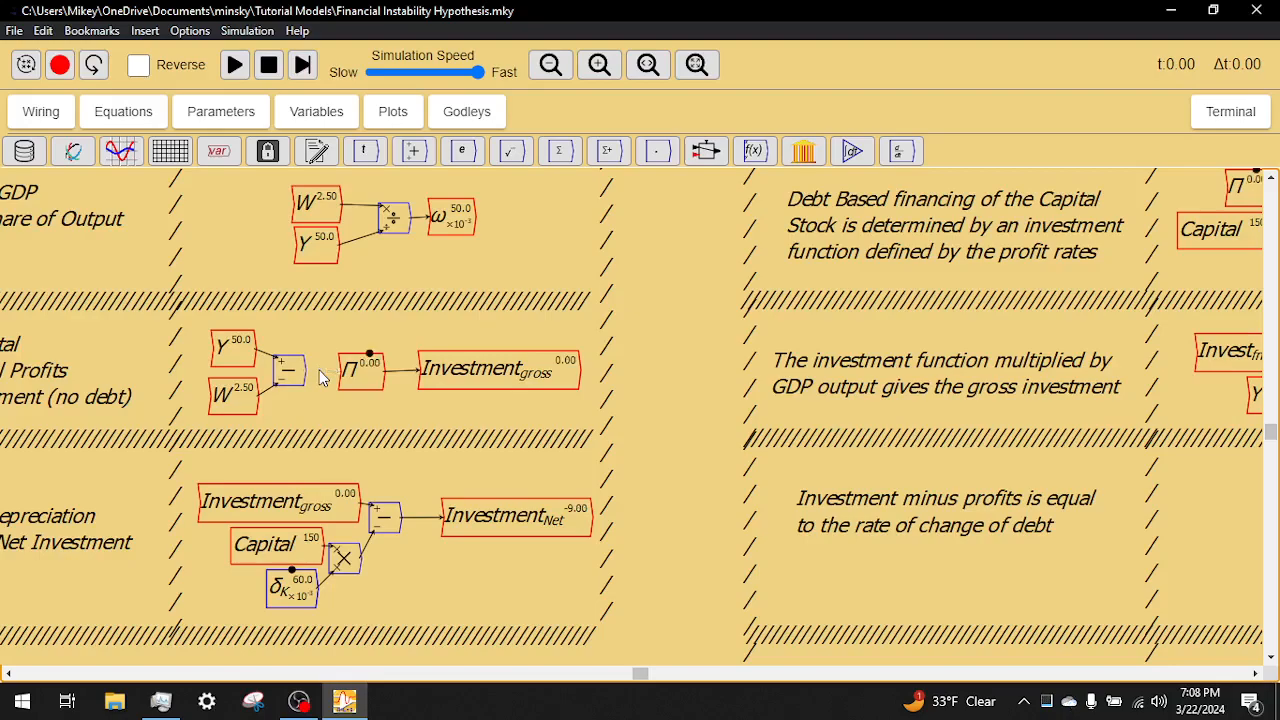
left_click(405, 373)
key("Delete")
Wire the debt-based multiplication to gross investment and the output-minus-wages-and-interest subtraction to total profits Π.
left_click_drag(732, 388, 312, 444)
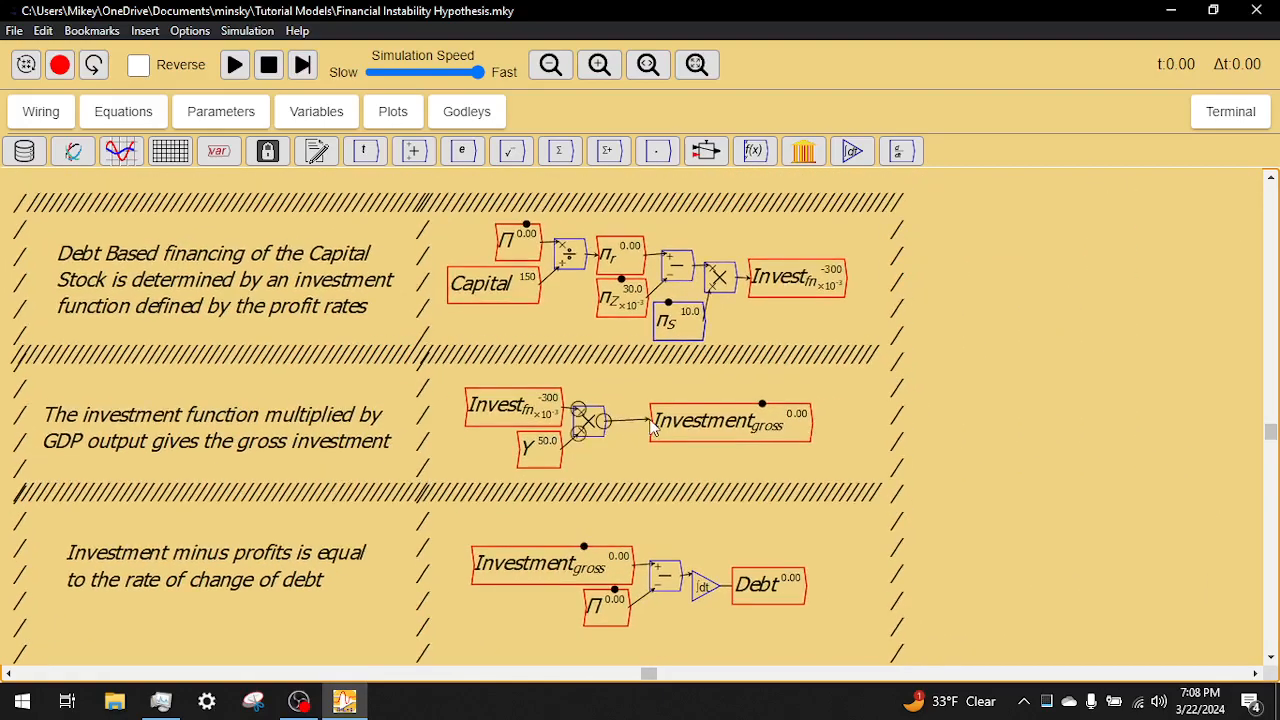
left_click_drag(652, 428, 652, 424)
scroll(712, 342, "down", 5)
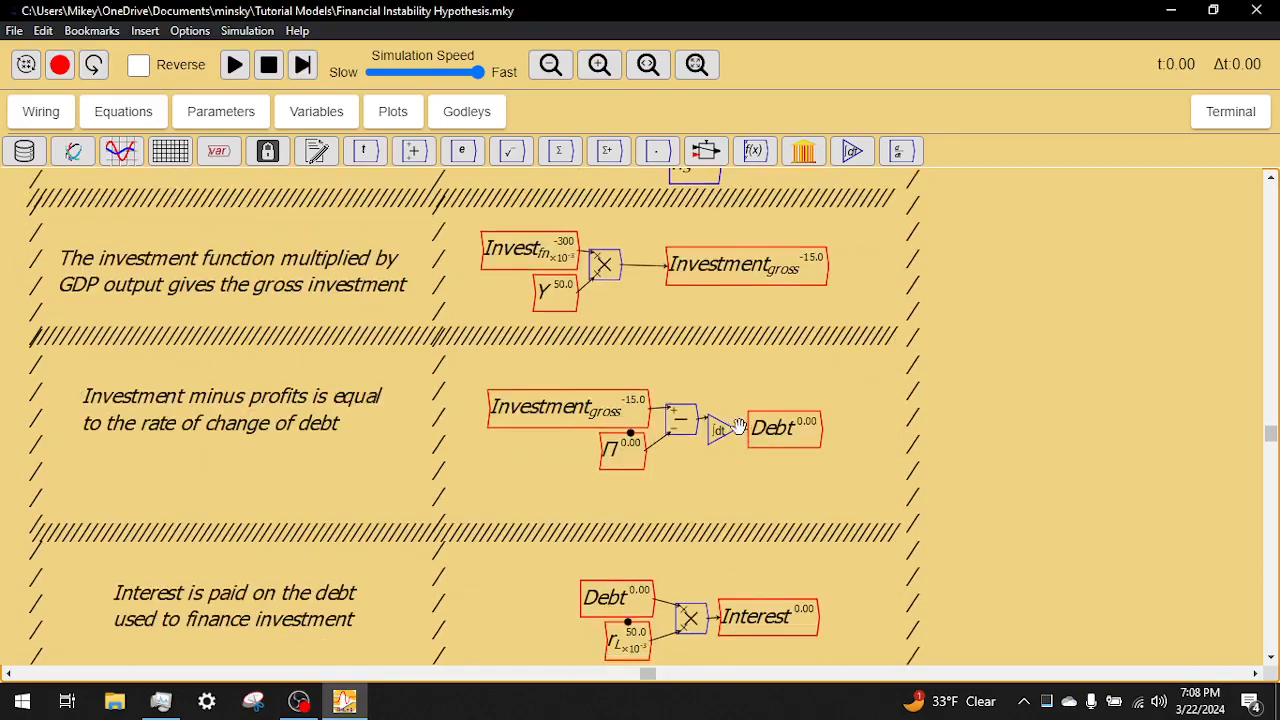
scroll(712, 342, "down", 4)
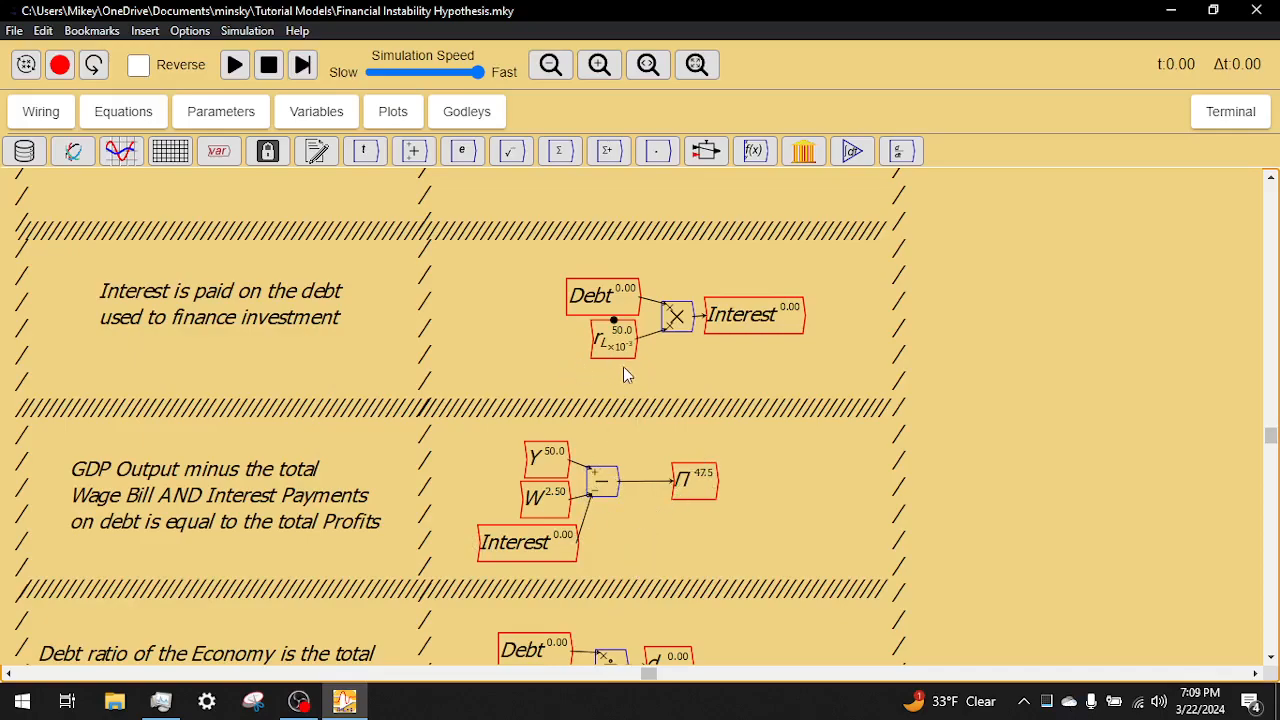
Check the rewired debt-financing equations, from debt, interest and the debt ratio back to the investment function.
scroll(706, 290, "up", 4)
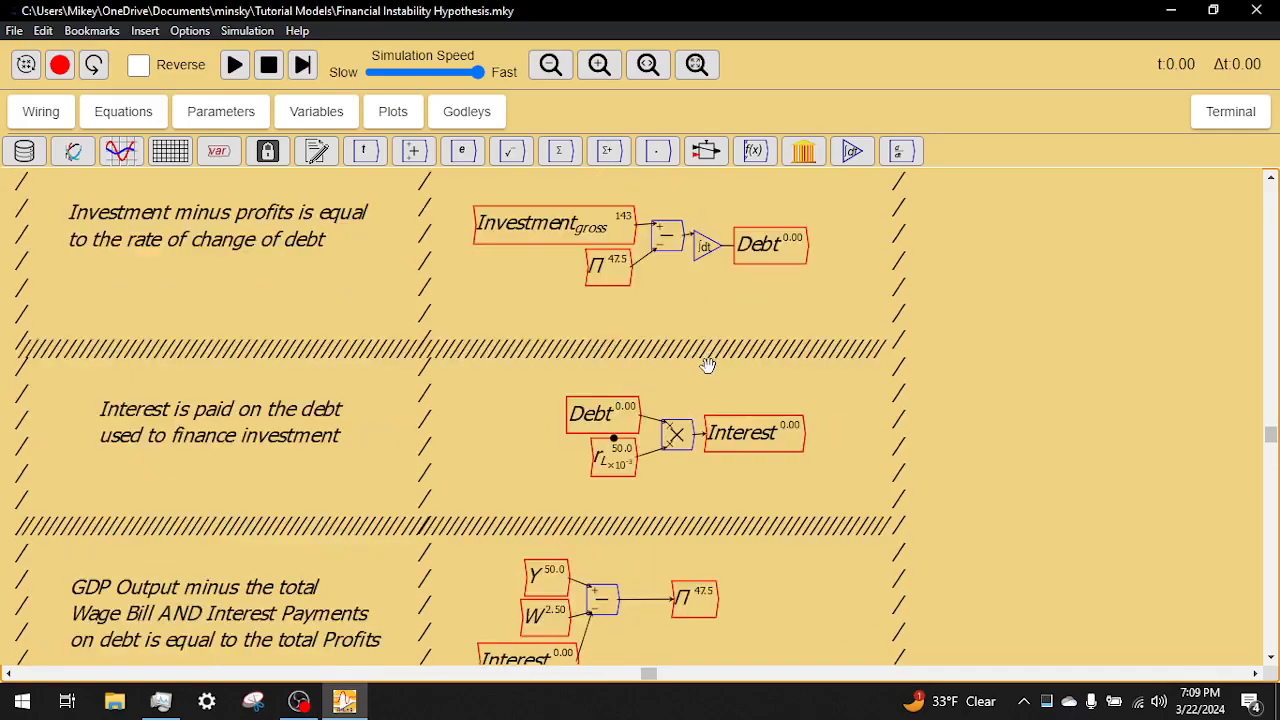
left_click_drag(705, 514, 764, 229)
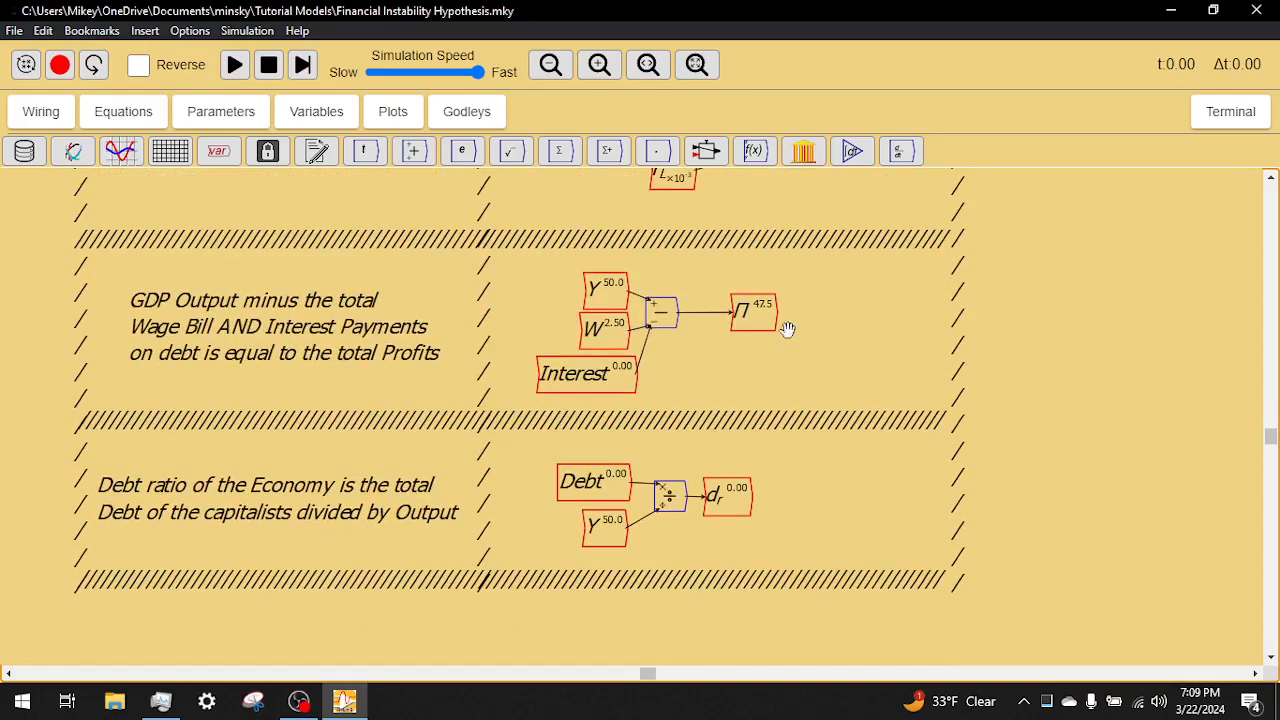
scroll(805, 480, "up", 5)
scroll(794, 560, "up", 4)
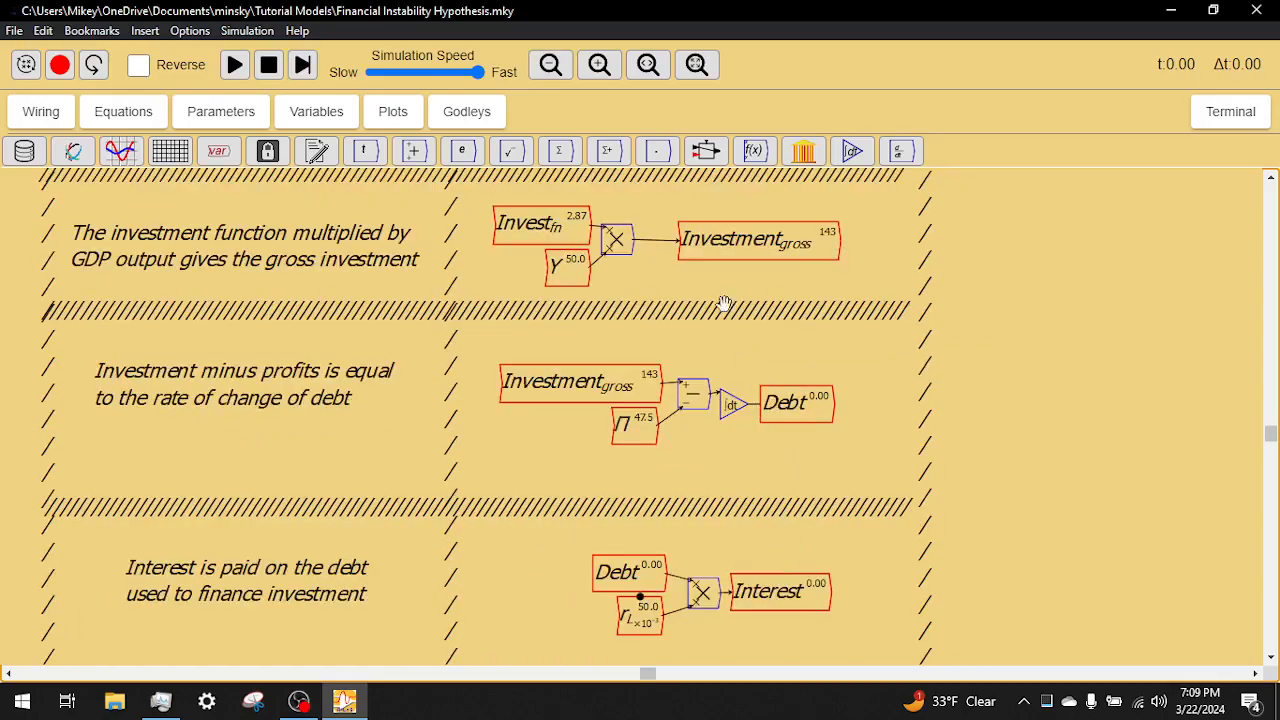
scroll(713, 473, "up", 2)
scroll(713, 473, "up", 4)
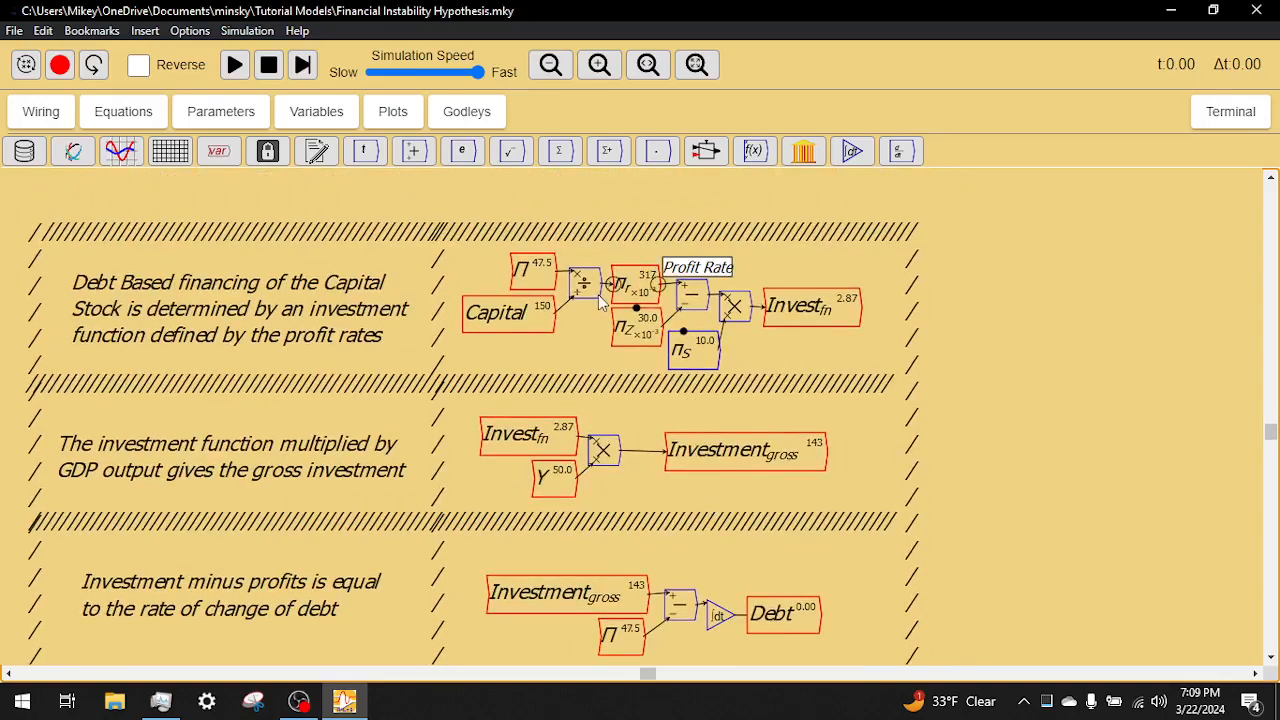
Run the simulation of the debt-based model with the Debt Ratio and Phase Diagram plots in view.
scroll(667, 455, "up", 8)
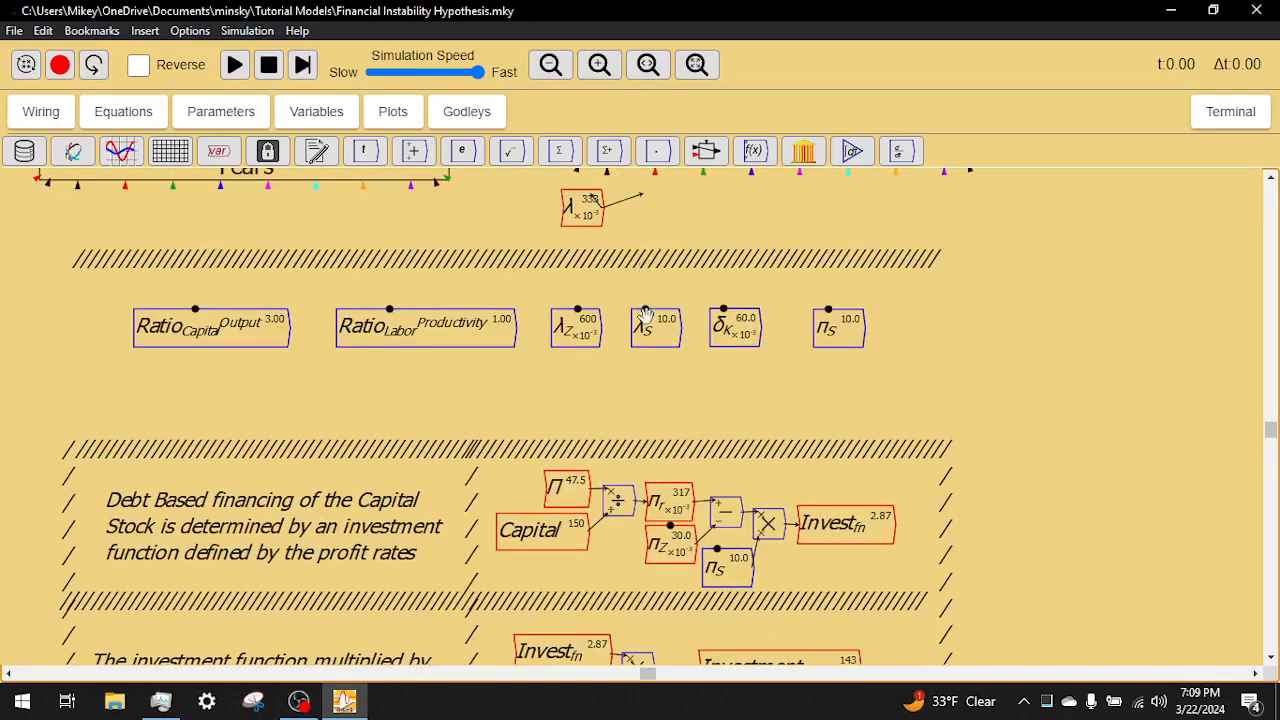
scroll(640, 420, "up", 2)
scroll(550, 400, "up", 4)
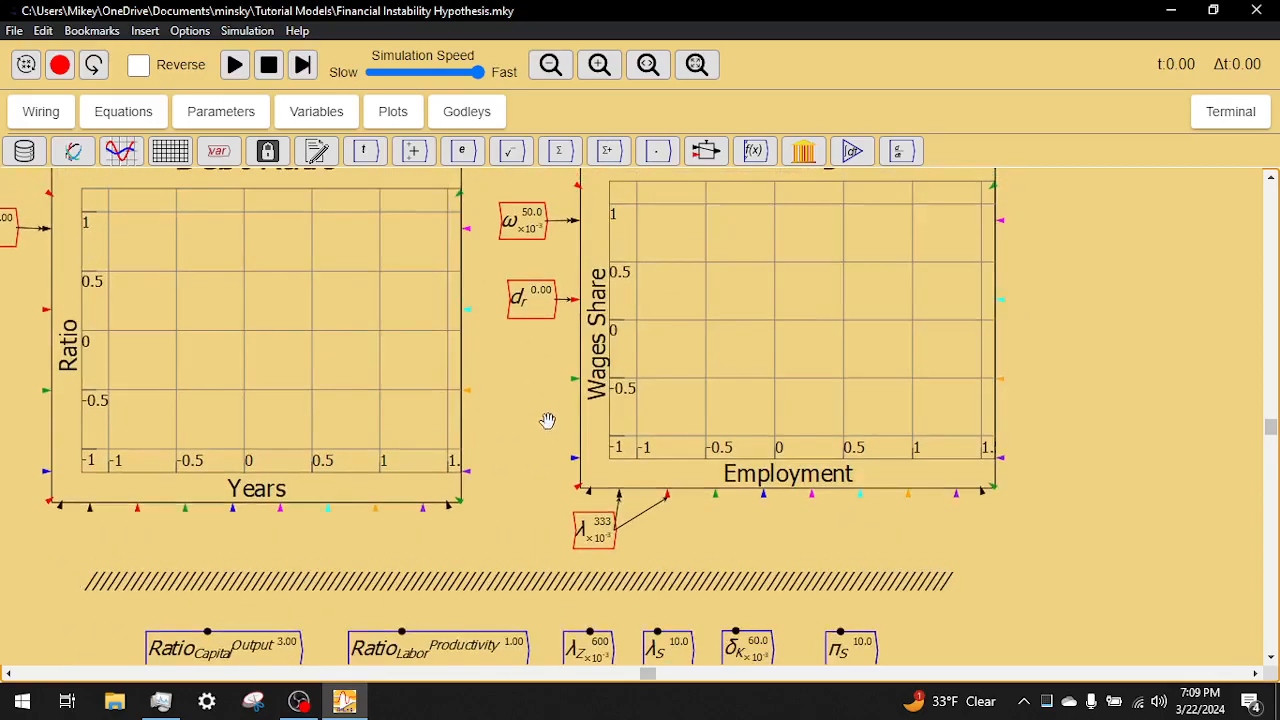
scroll(550, 454, "up", 1)
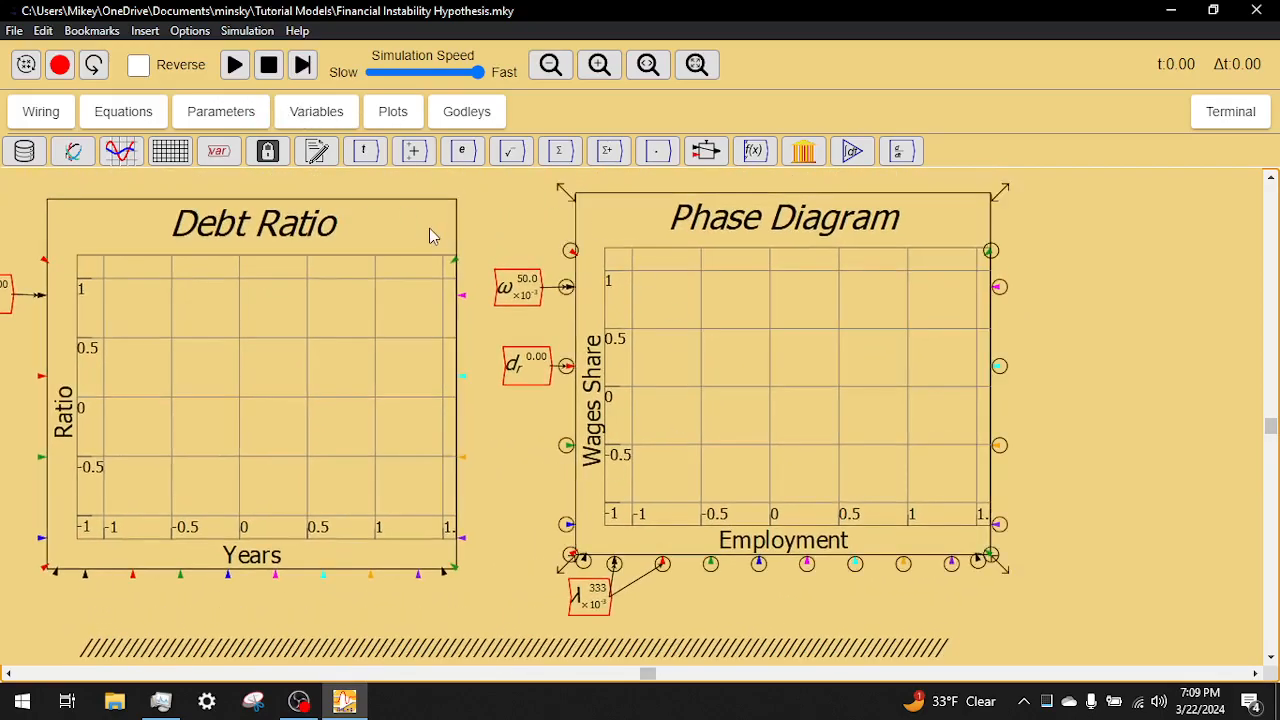
scroll(420, 230, "down", 1)
left_click(235, 65)
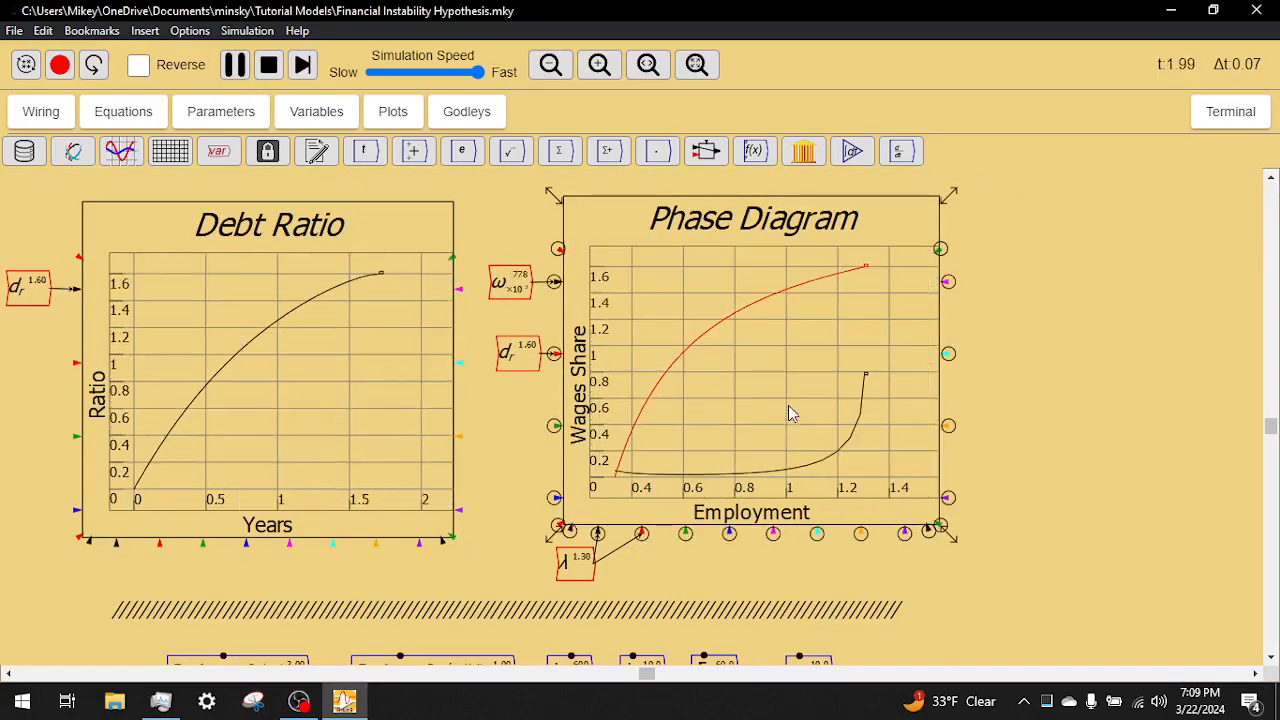
Examine how the Debt Ratio and Phase Diagram plots of the debt-based model evolve during the run.
scroll(810, 400, "up", 1)
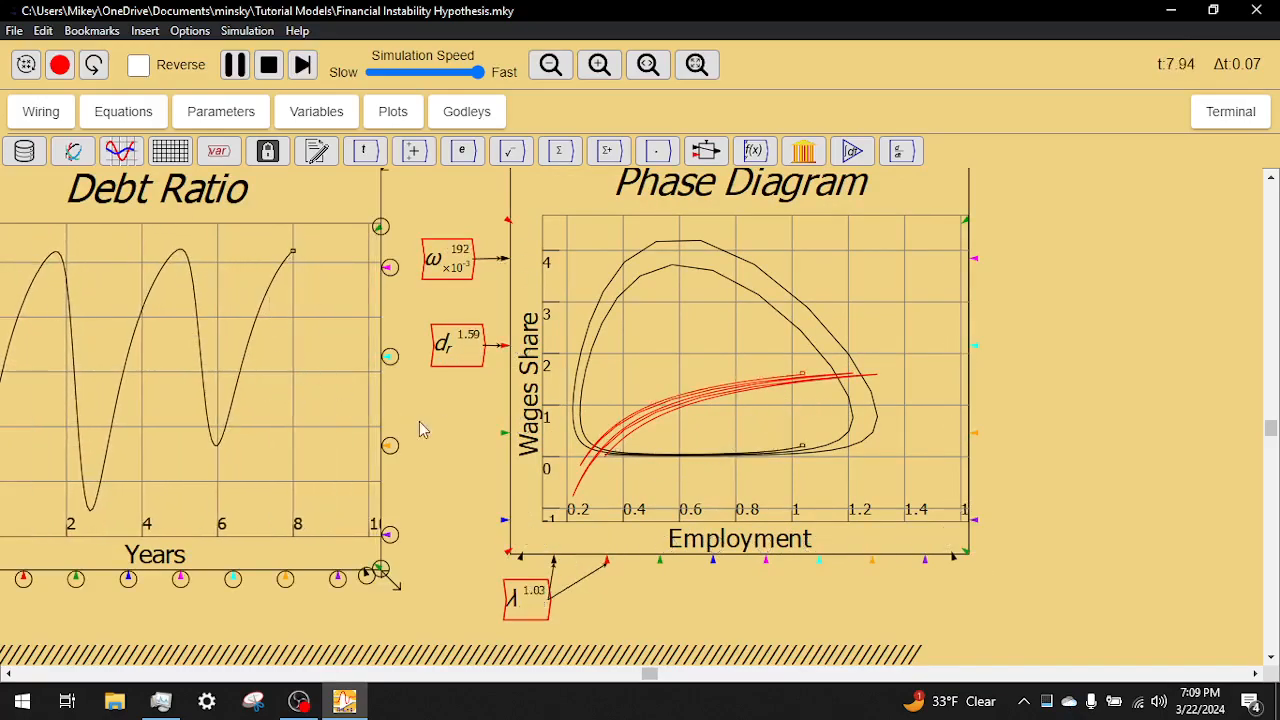
left_click_drag(448, 460, 505, 474)
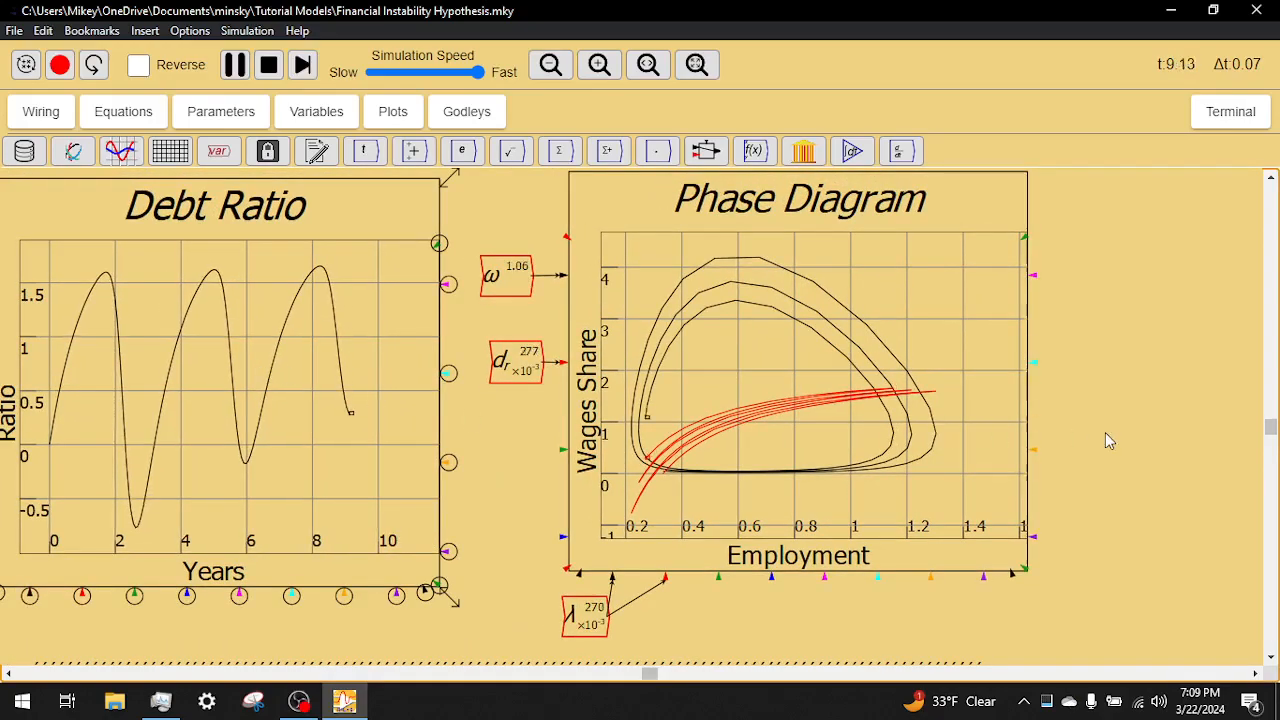
scroll(1105, 441, "up", 1)
left_click_drag(1151, 311, 690, 228)
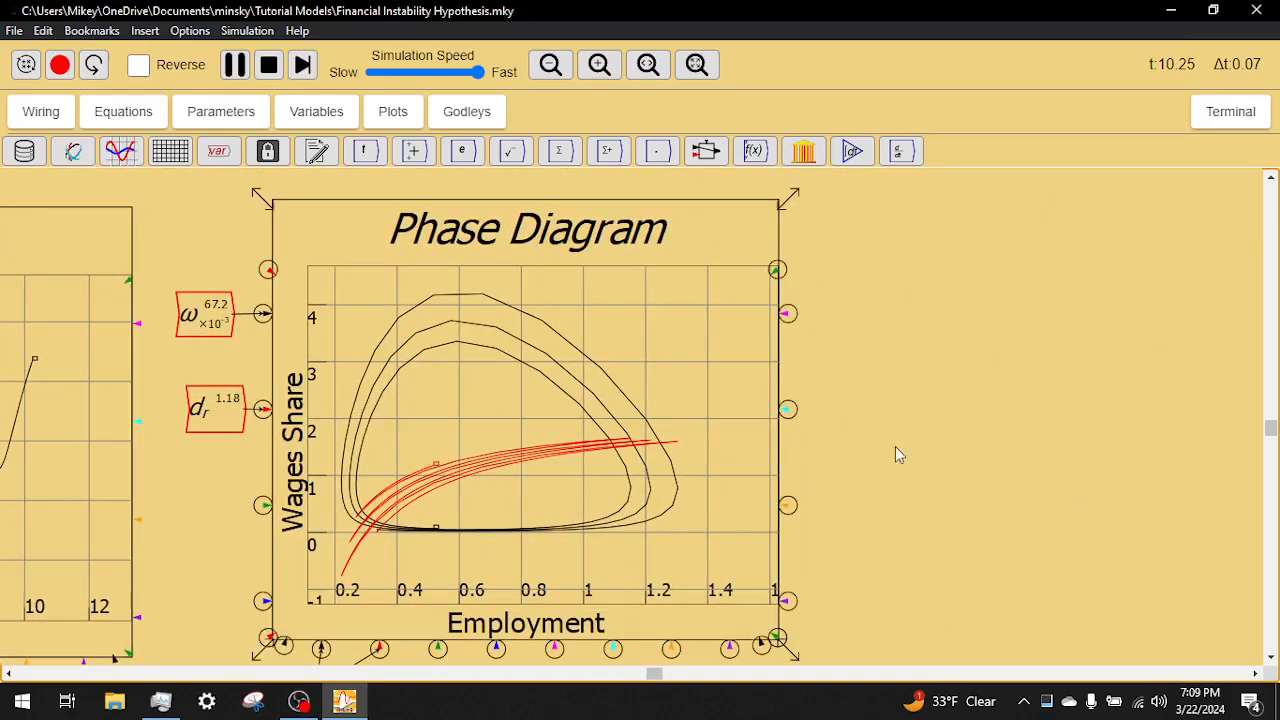
left_click_drag(849, 482, 788, 461)
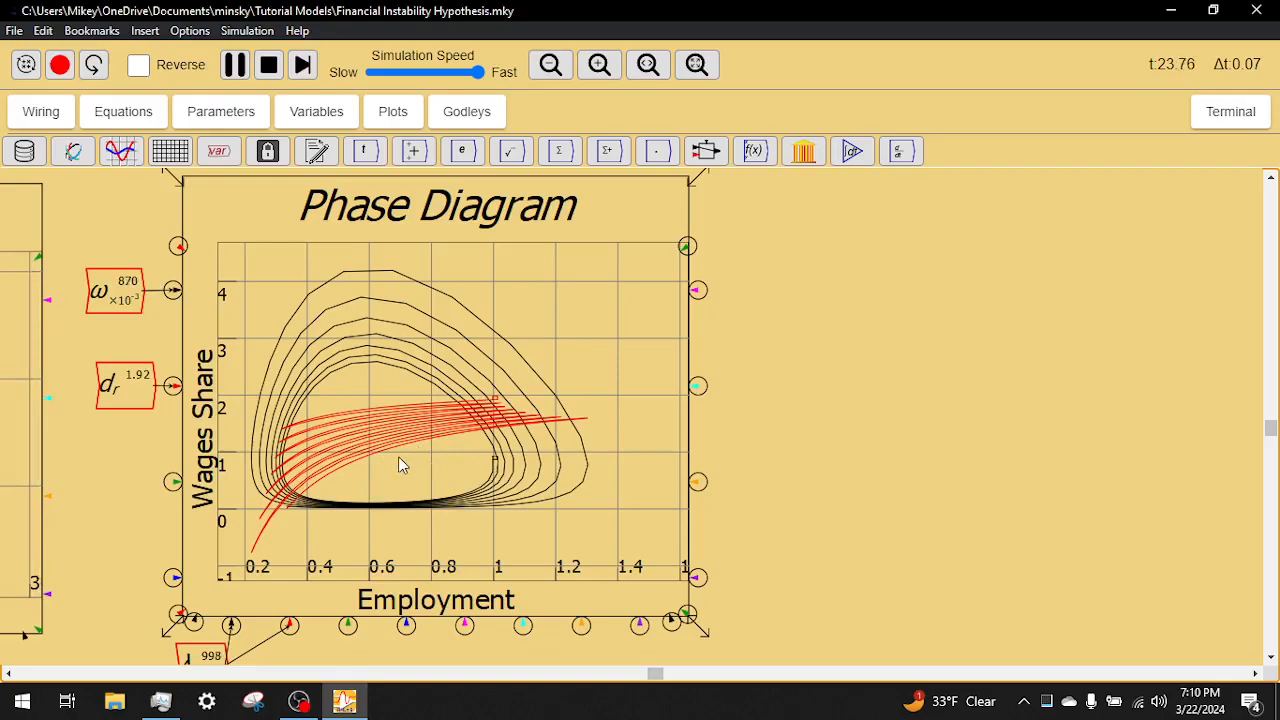
scroll(400, 462, "up", 1)
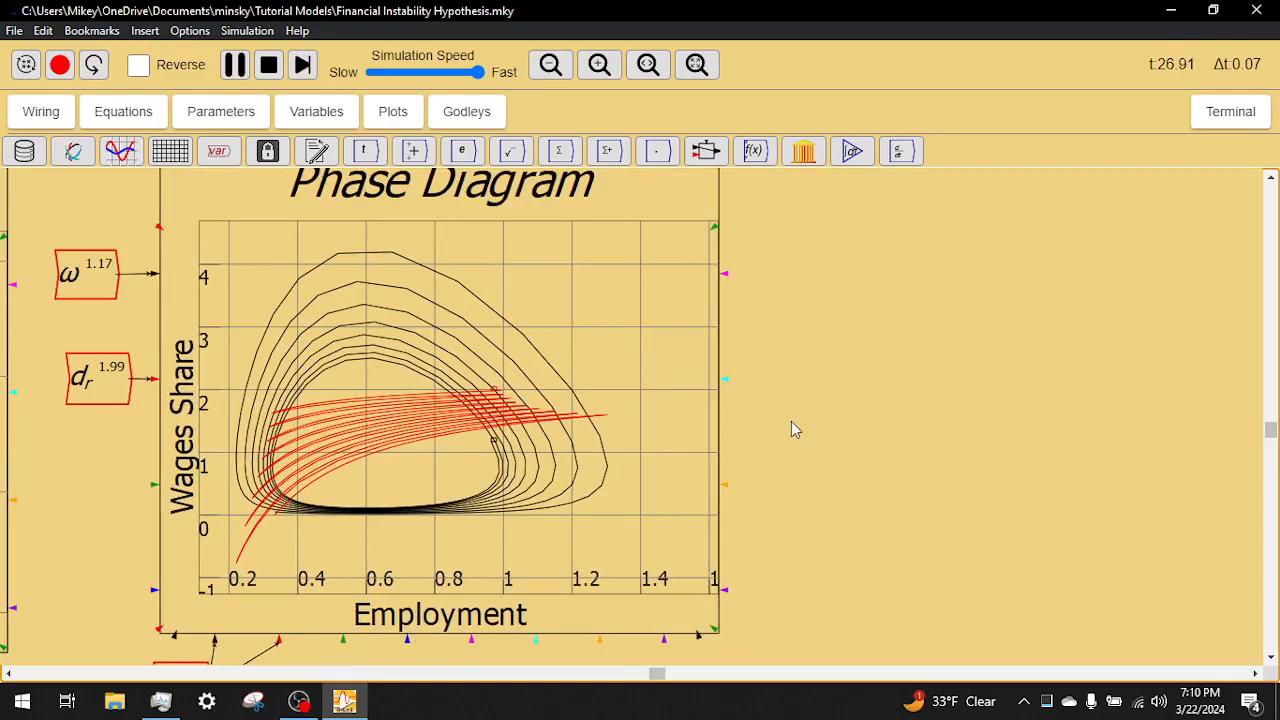
left_click_drag(785, 356, 780, 384)
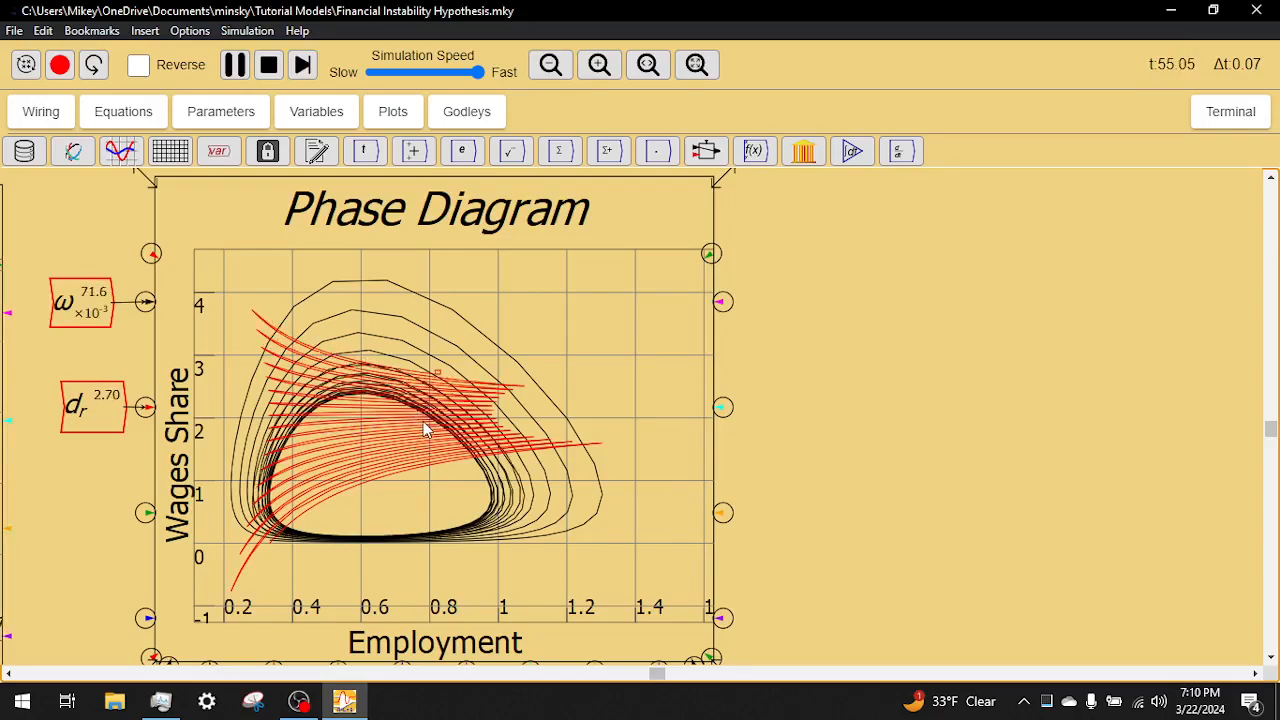
Pause the simulation at about t = 58 and examine the Employment and Wages Share cycles.
left_click(236, 65)
left_click_drag(869, 277, 916, 503)
scroll(930, 350, "down", 1)
scroll(950, 387, "down", 1)
left_click_drag(960, 400, 1047, 495)
left_click_drag(325, 445, 872, 558)
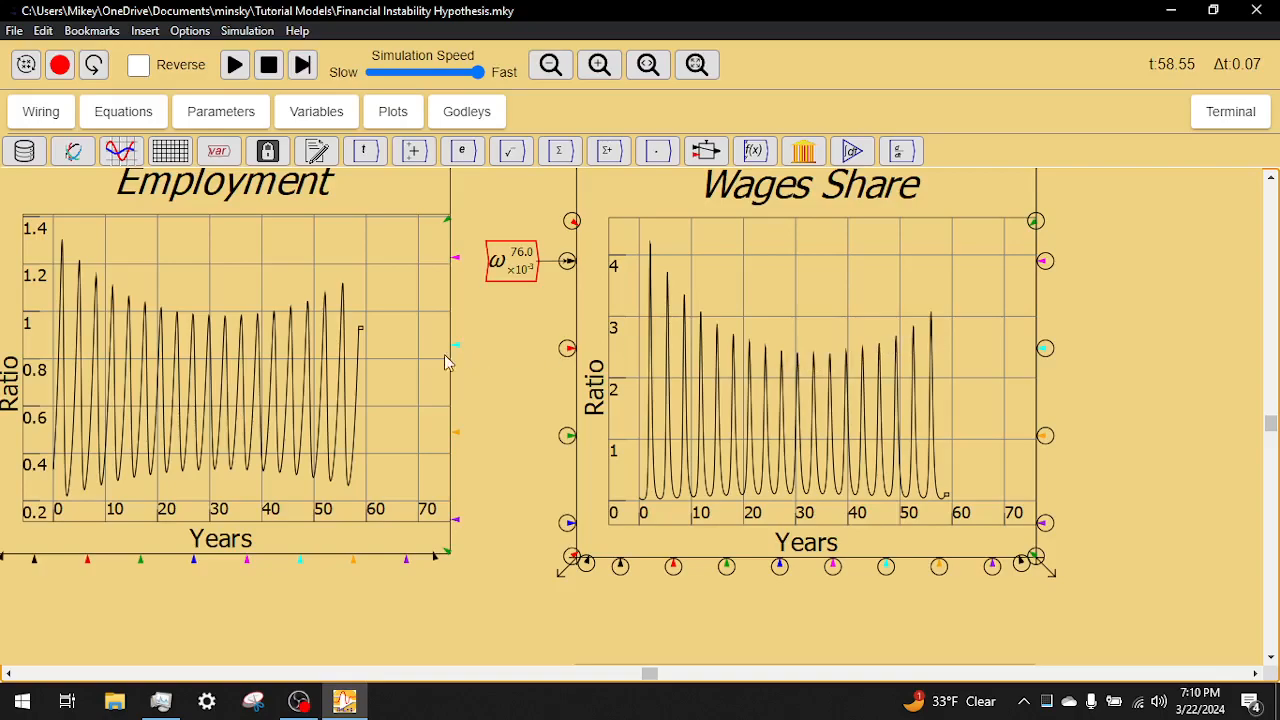
left_click_drag(501, 369, 556, 367)
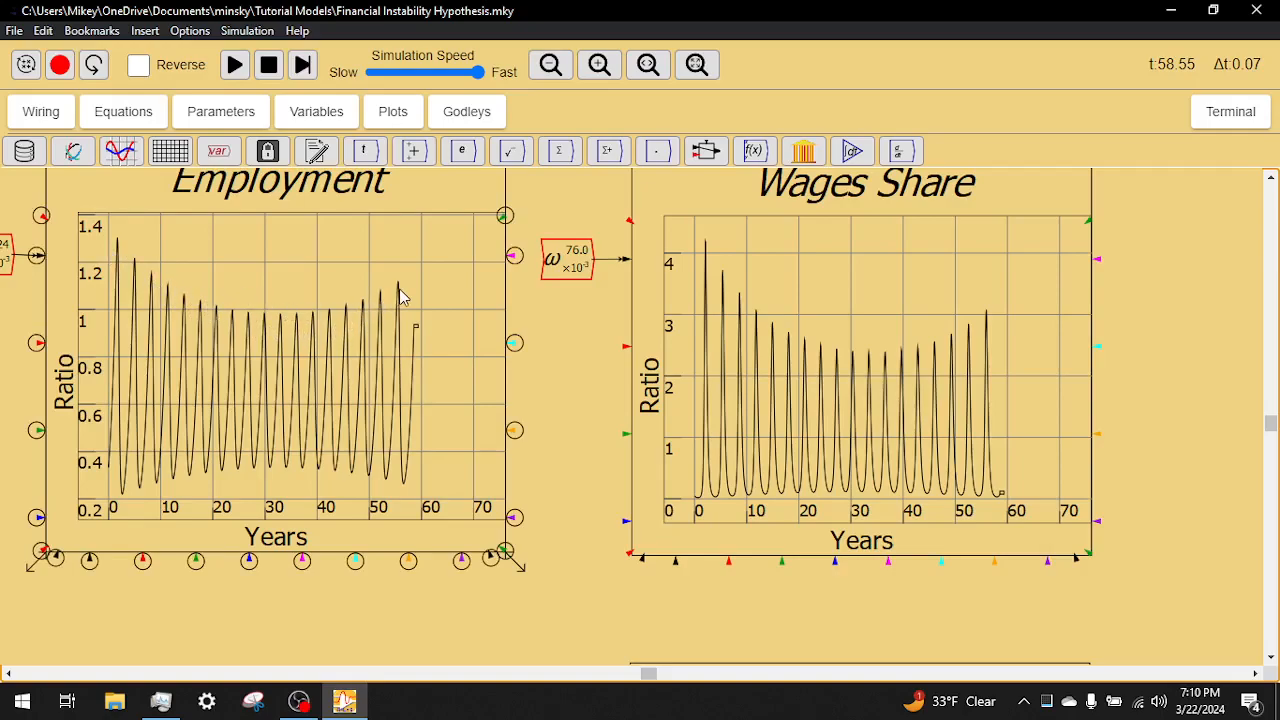
Resume the simulation with the Phase Diagram in view and pause it at about t = 81.
left_click(236, 66)
left_click_drag(1040, 633, 707, 349)
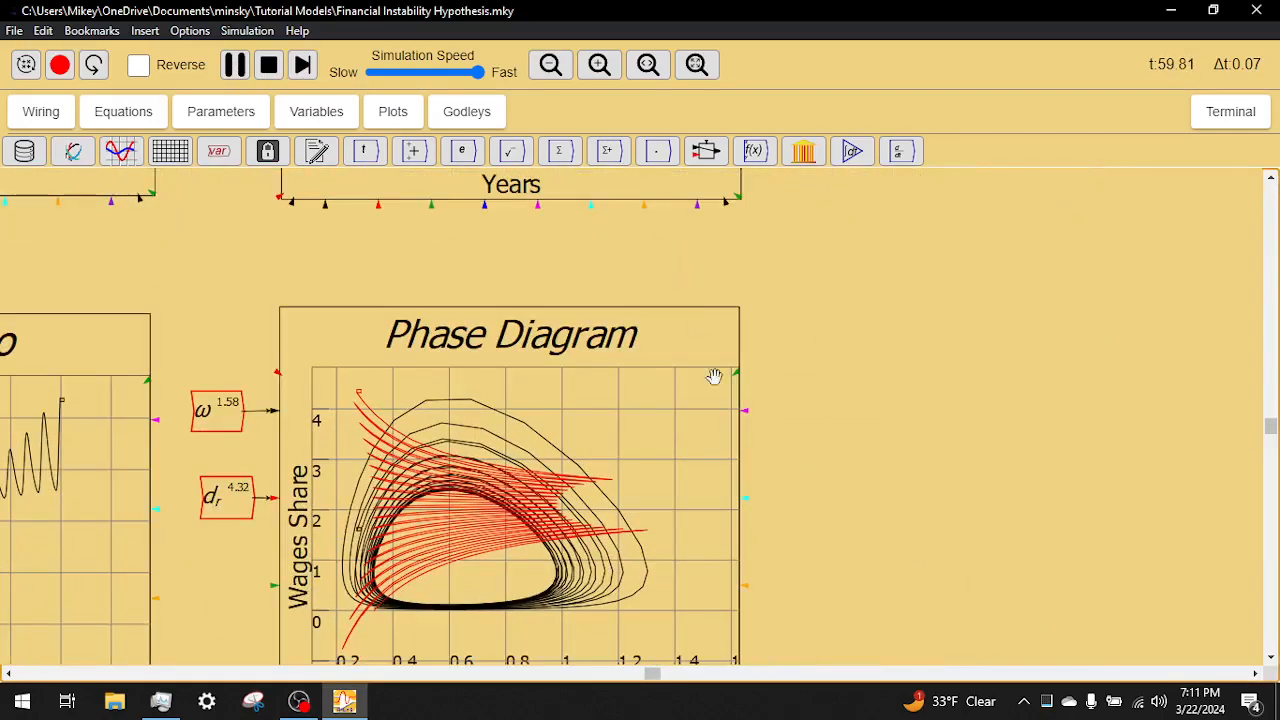
left_click_drag(832, 610, 843, 529)
scroll(843, 529, "up", 1)
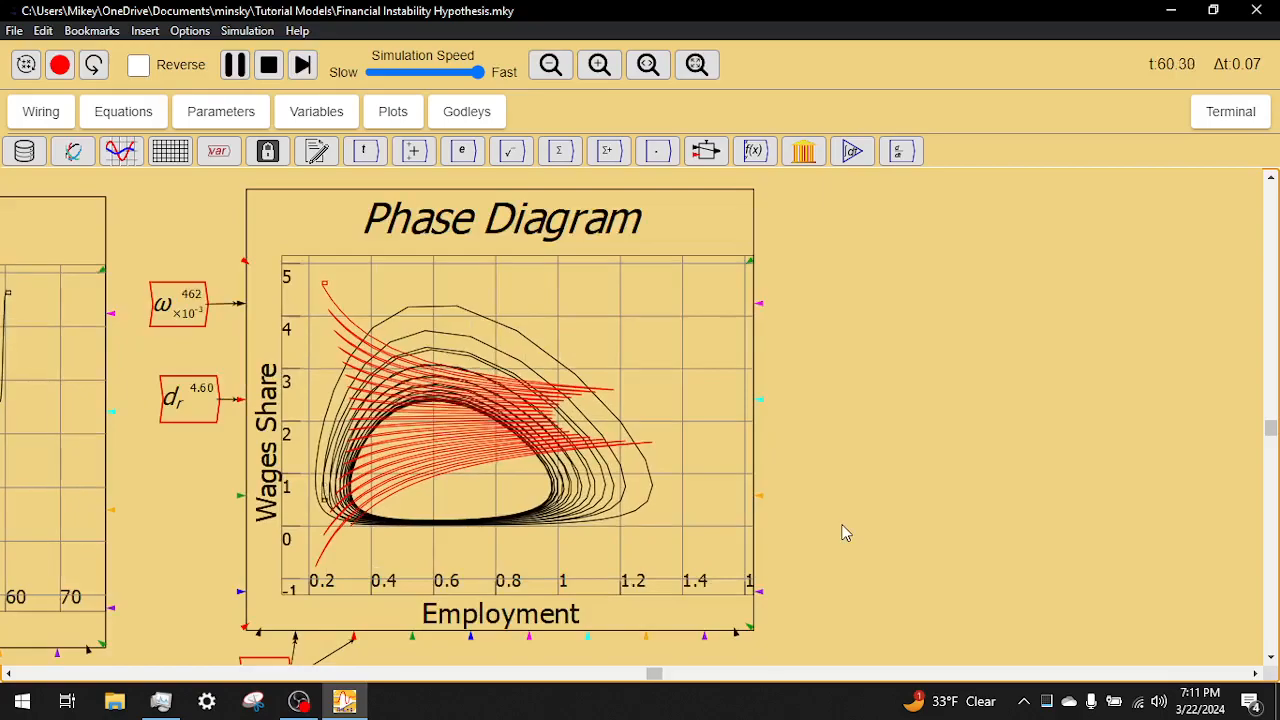
scroll(843, 533, "up", 1)
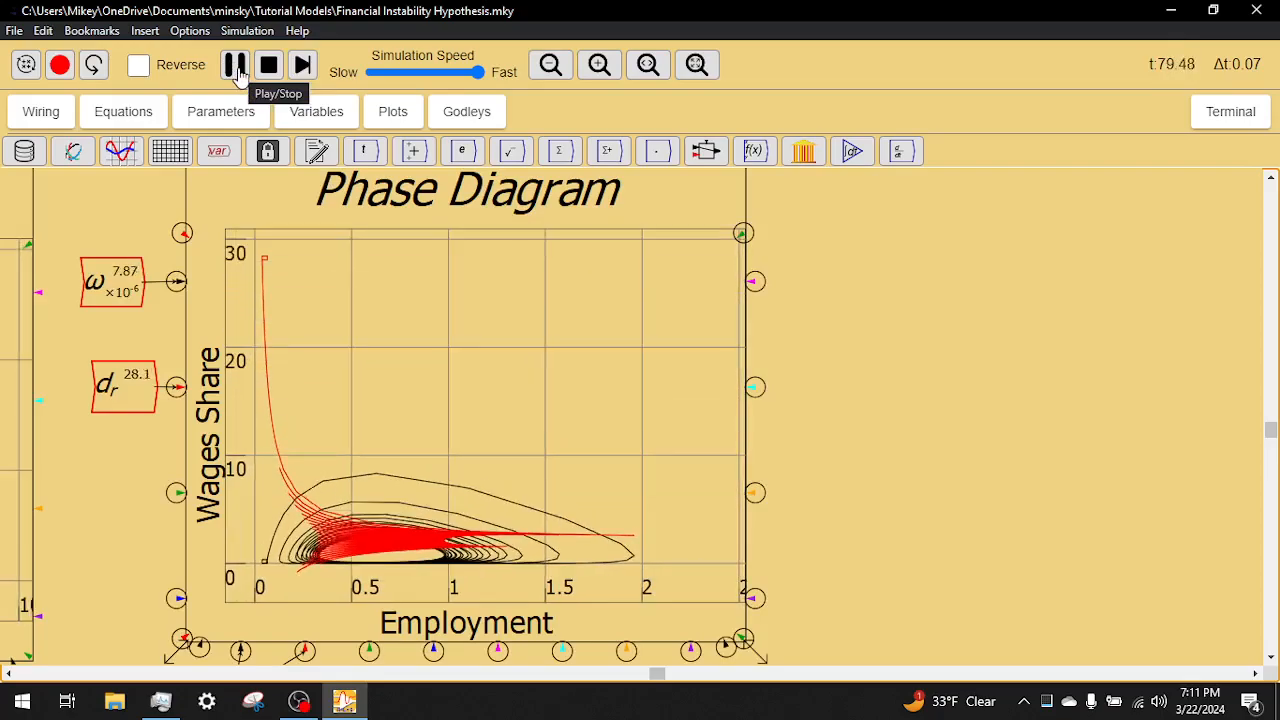
left_click(236, 66)
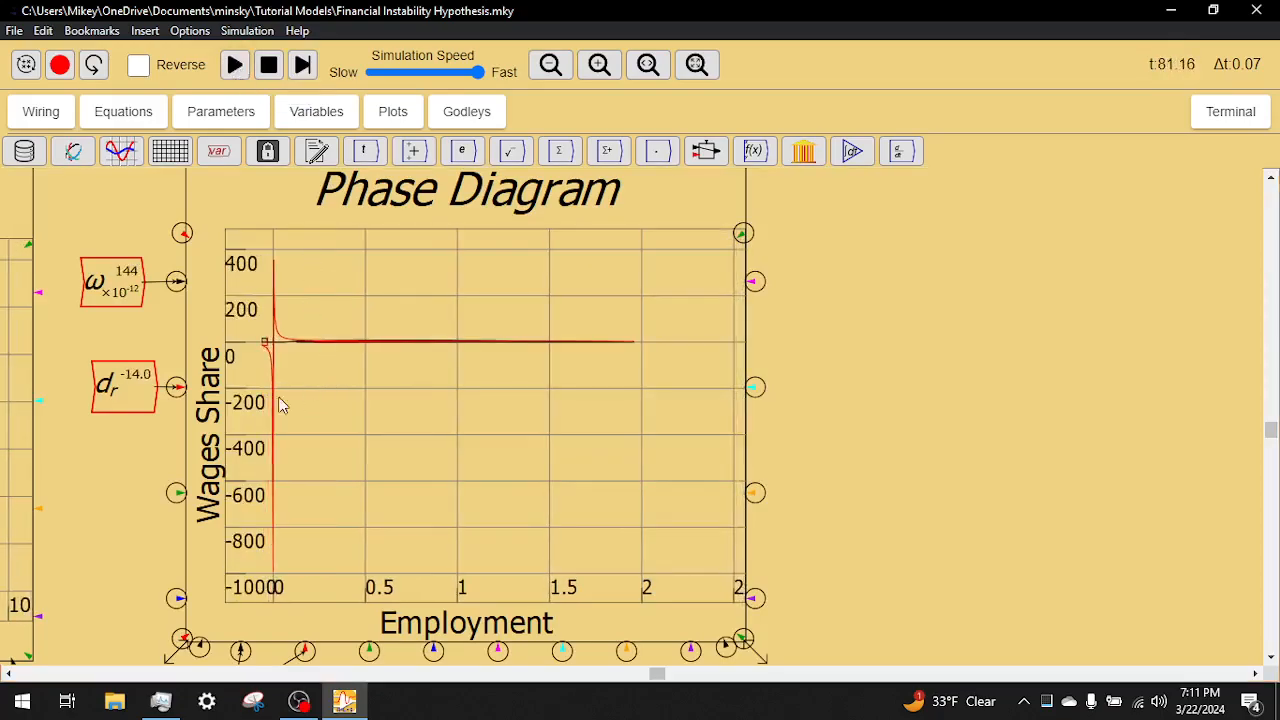
Examine the final Debt Ratio, Employment and Wages Share plots of the debt-based run.
left_click_drag(113, 451, 589, 514)
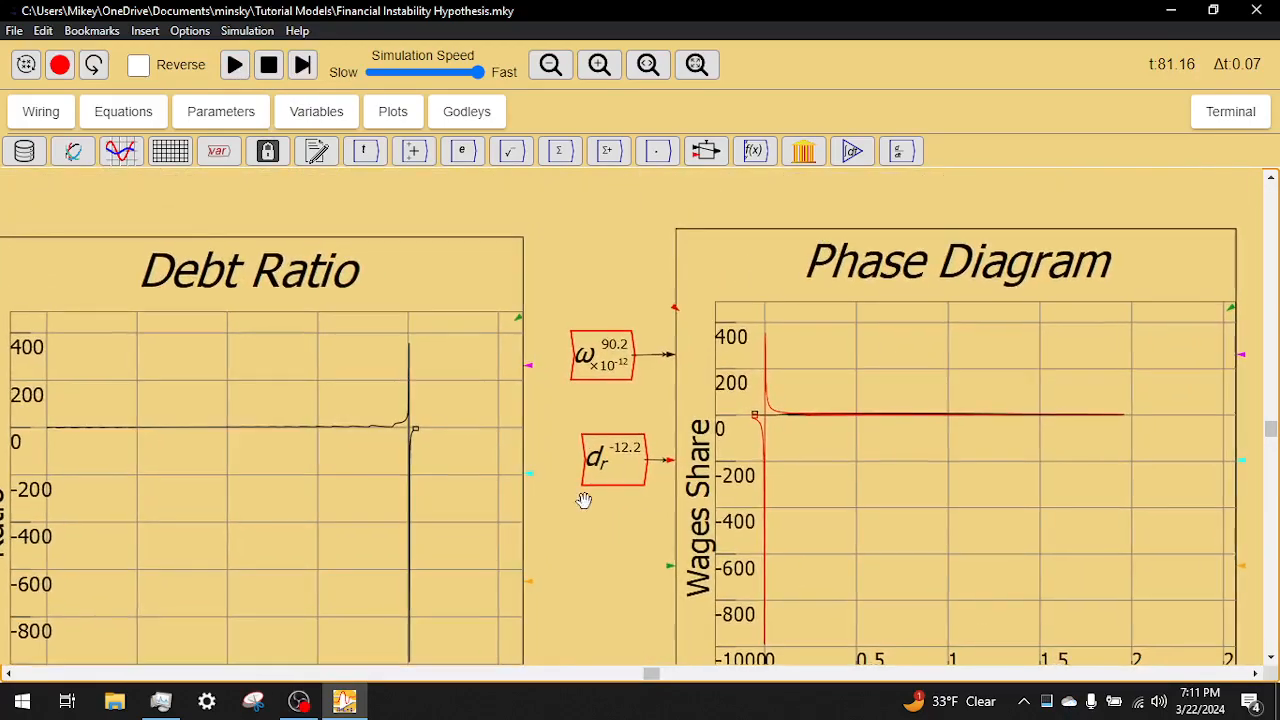
left_click_drag(614, 263, 513, 523)
left_click_drag(593, 415, 660, 490)
left_click_drag(563, 363, 716, 424)
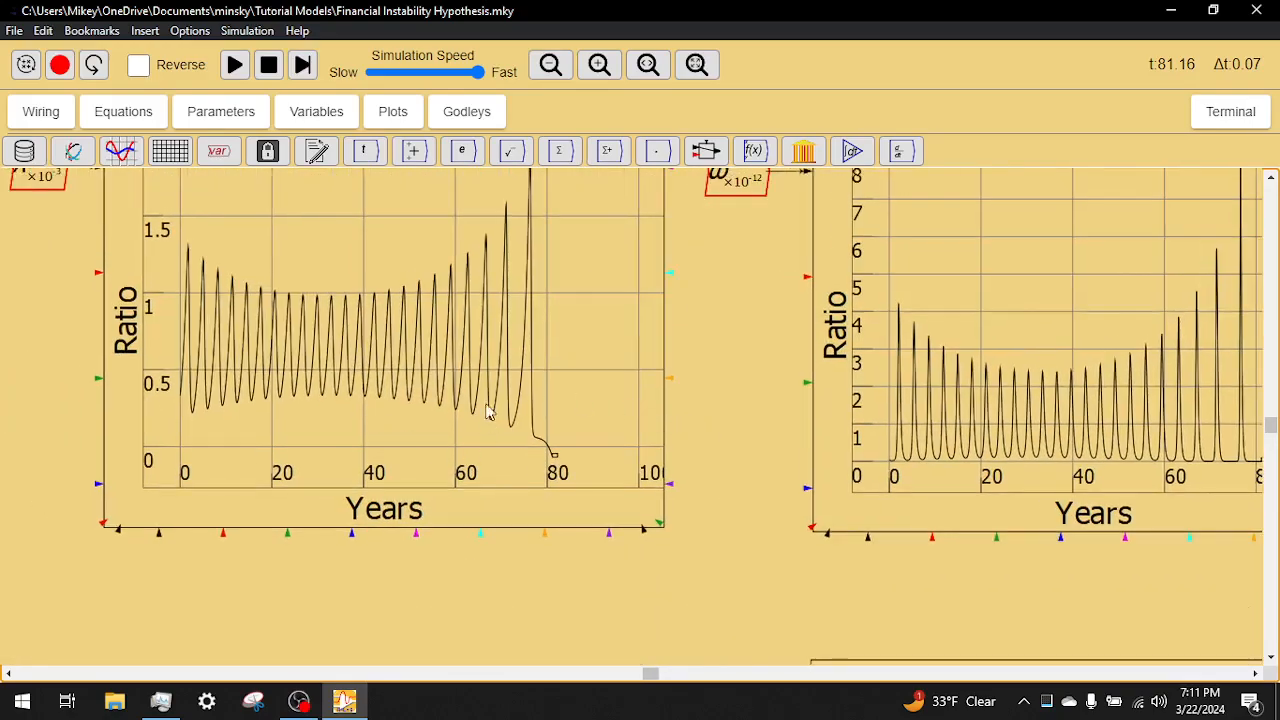
left_click_drag(713, 348, 759, 452)
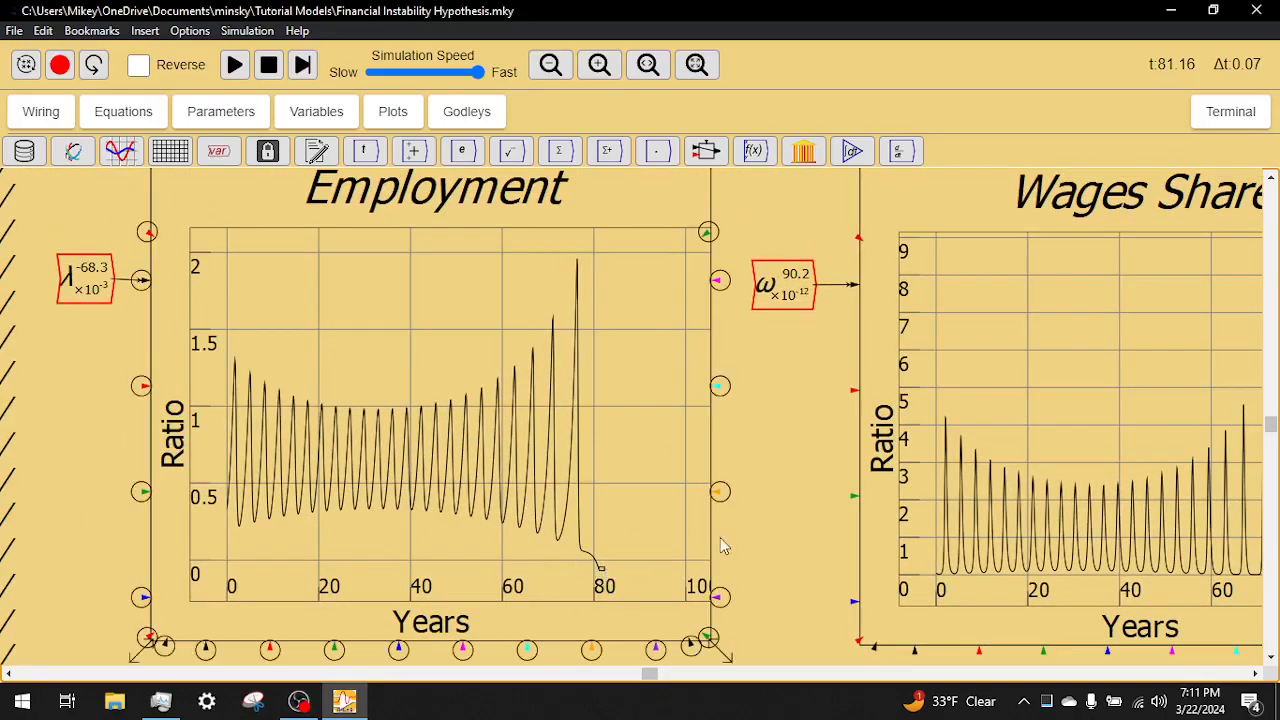
left_click_drag(1024, 442, 601, 369)
scroll(895, 522, "down", 3)
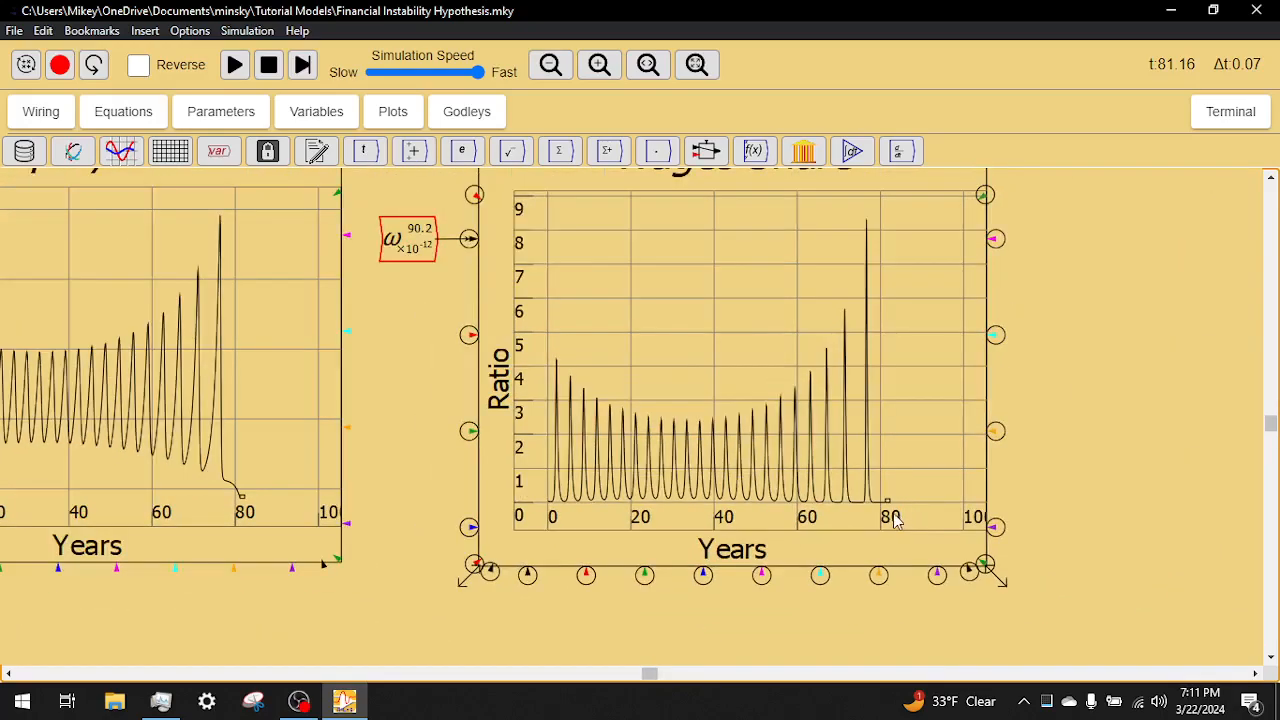
scroll(713, 569, "down", 5)
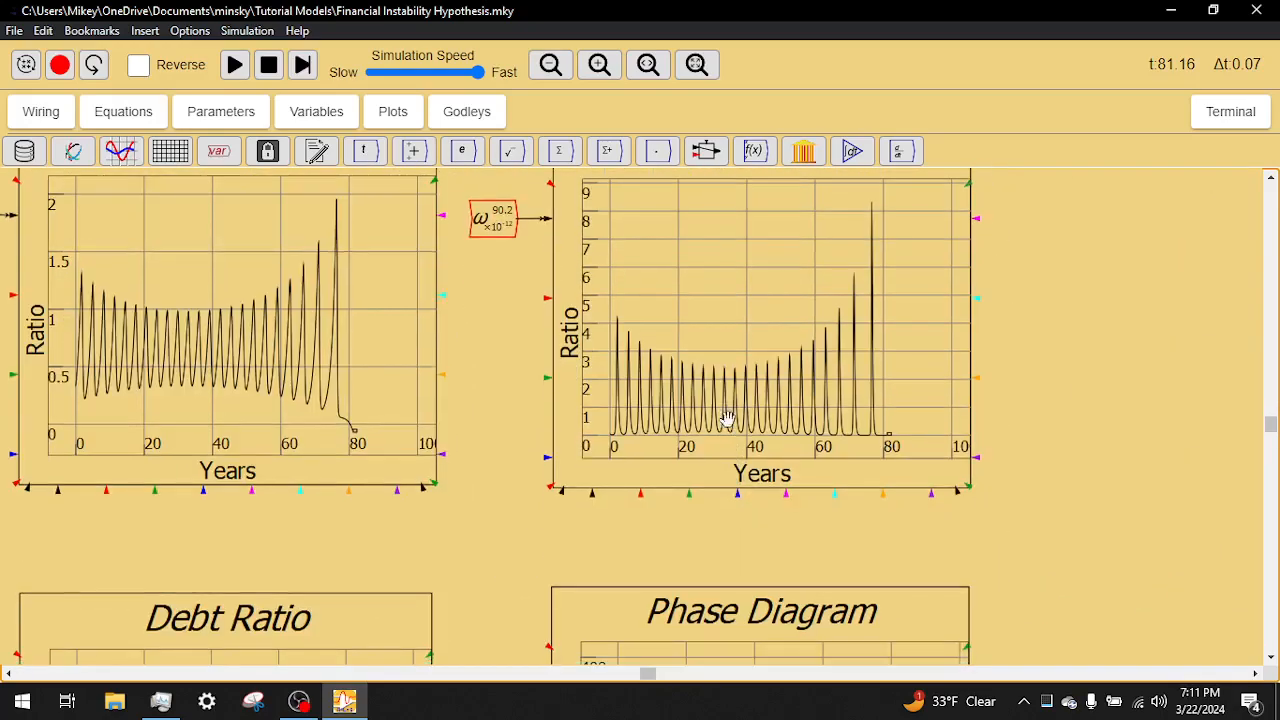
Compare the final Debt Ratio and Phase Diagram plots side by side, with the model parameters below them.
left_click_drag(503, 608, 557, 480)
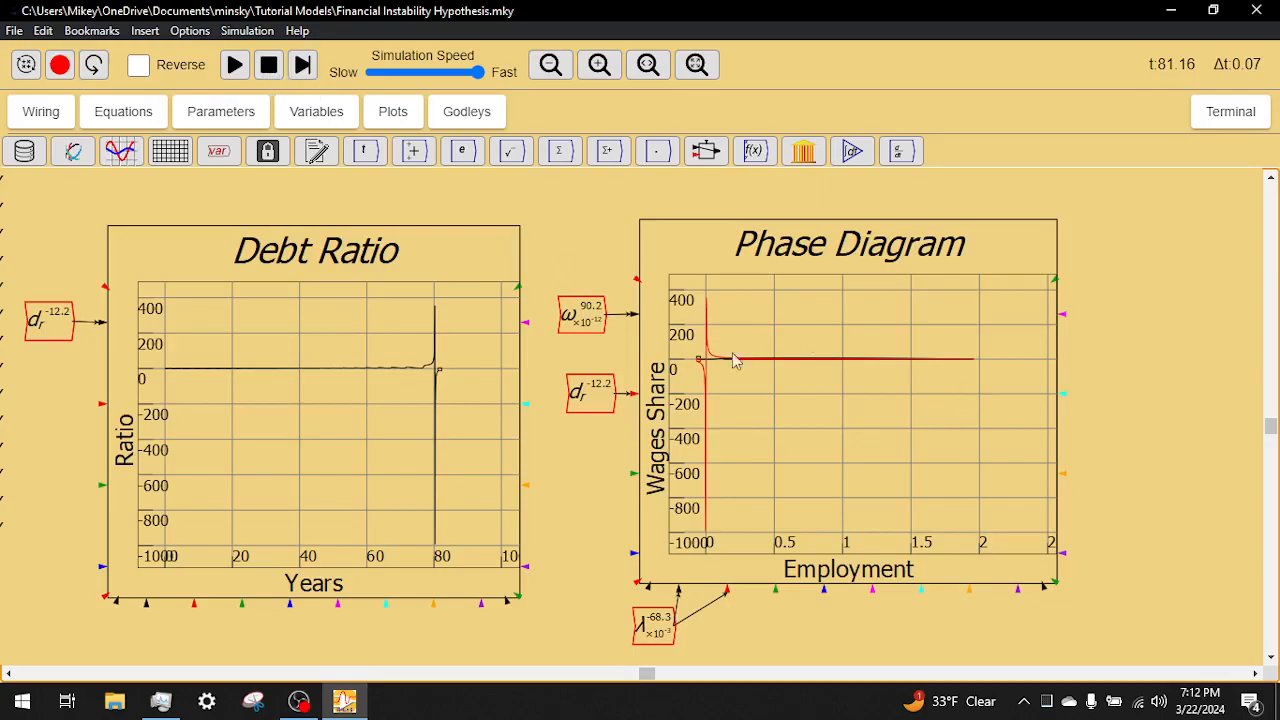
mouse_move(708, 362)
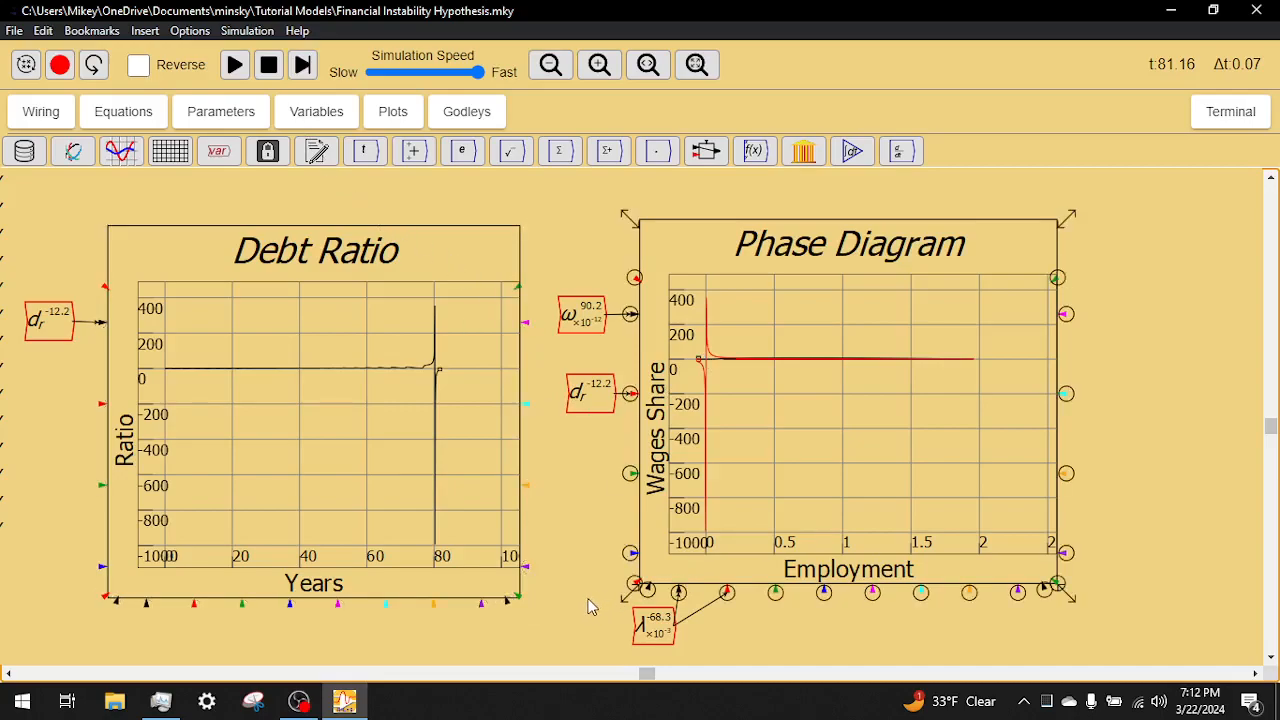
scroll(586, 581, "down", 1)
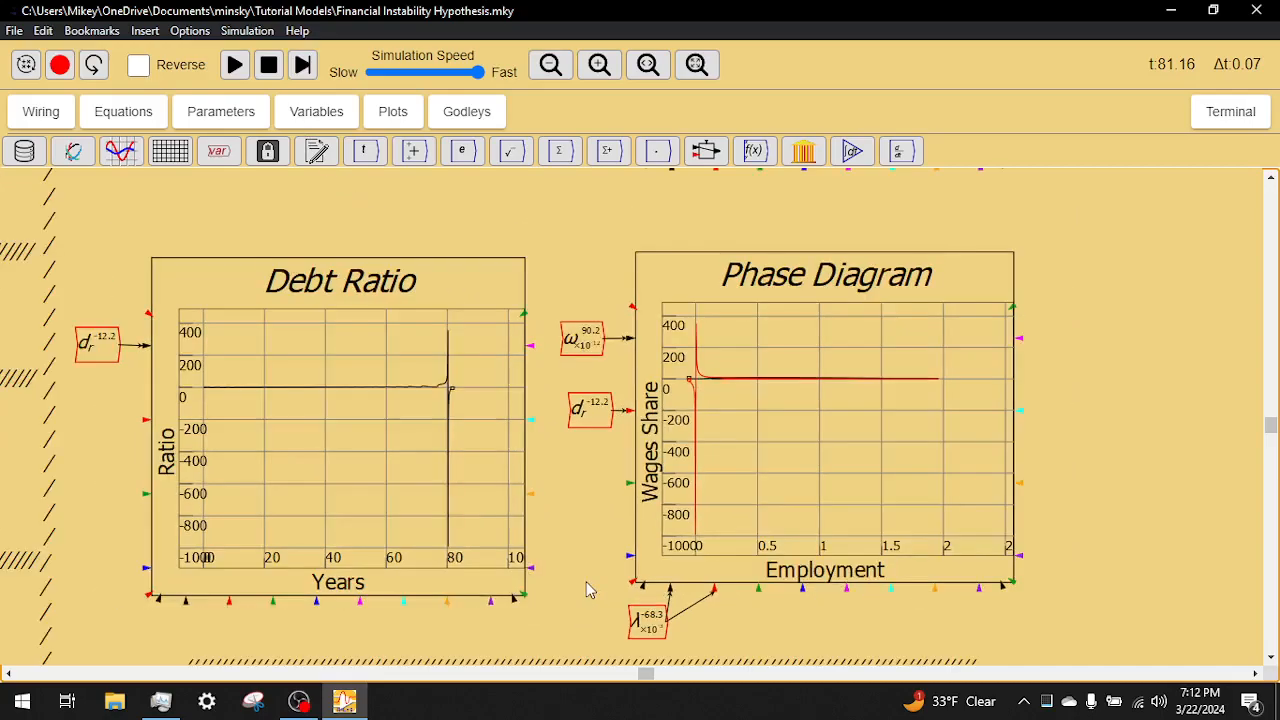
left_click_drag(575, 565, 570, 505)
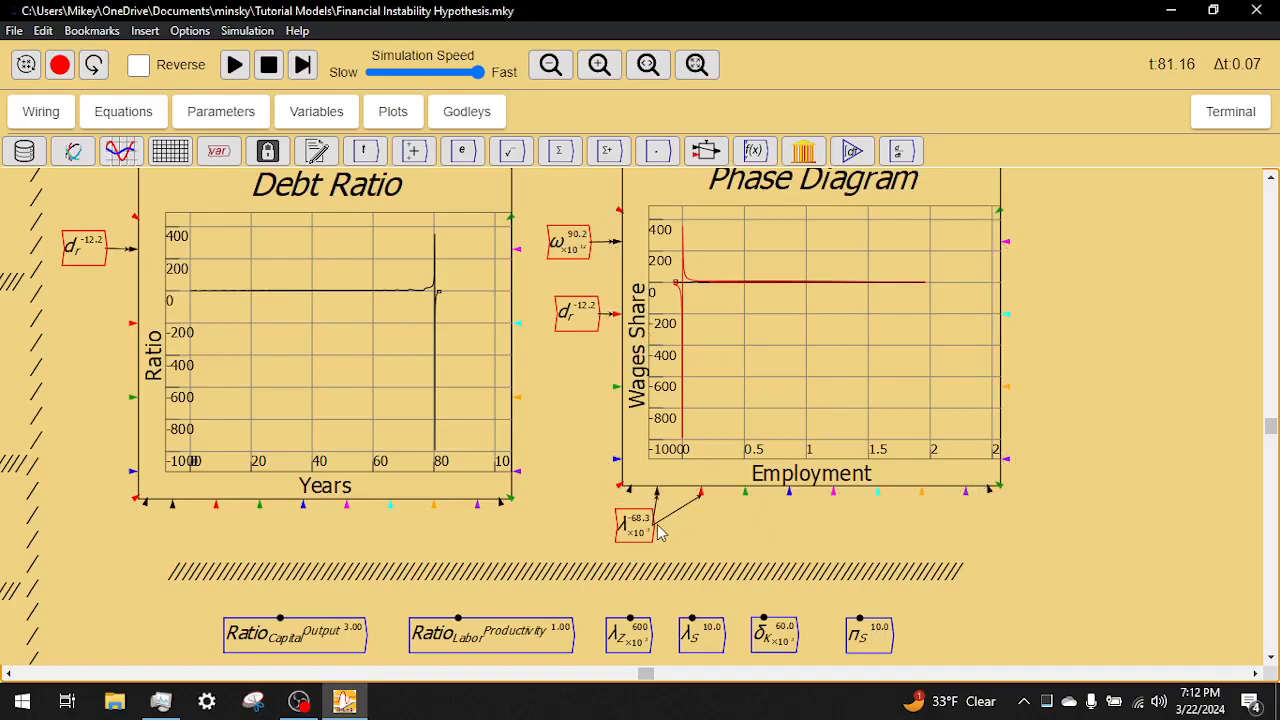
scroll(563, 426, "down", 1)
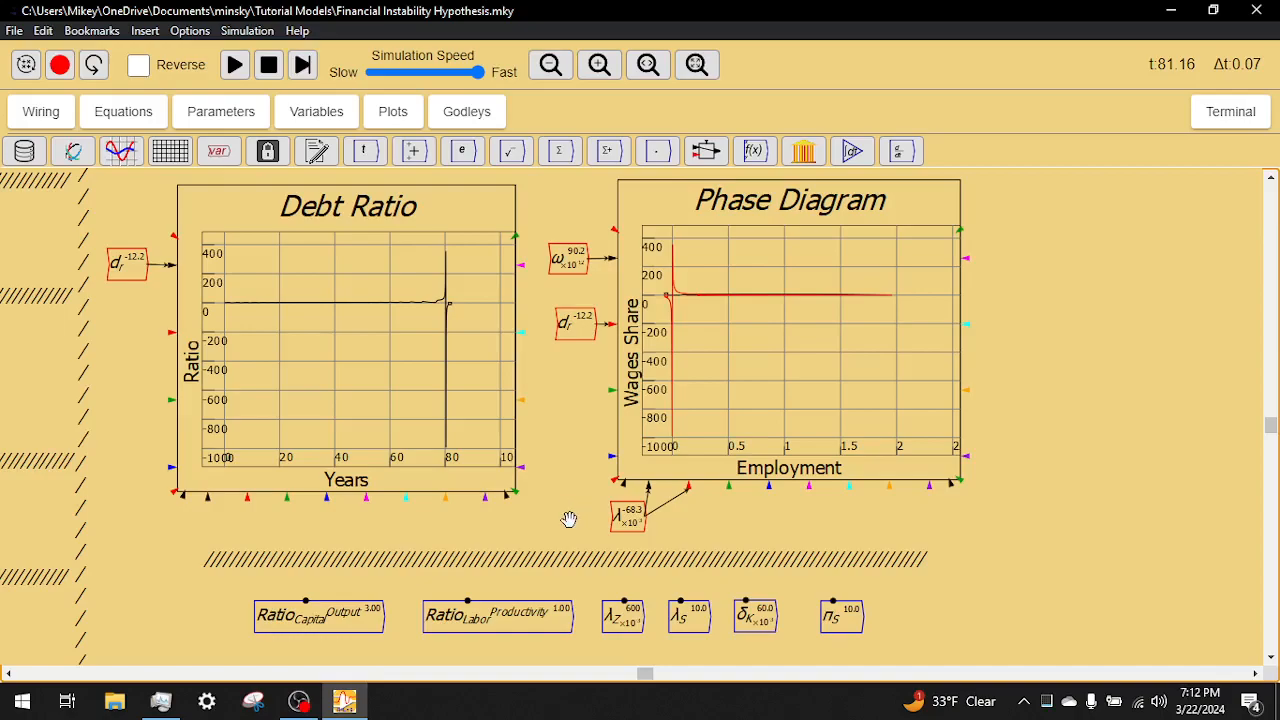
left_click_drag(565, 521, 565, 493)
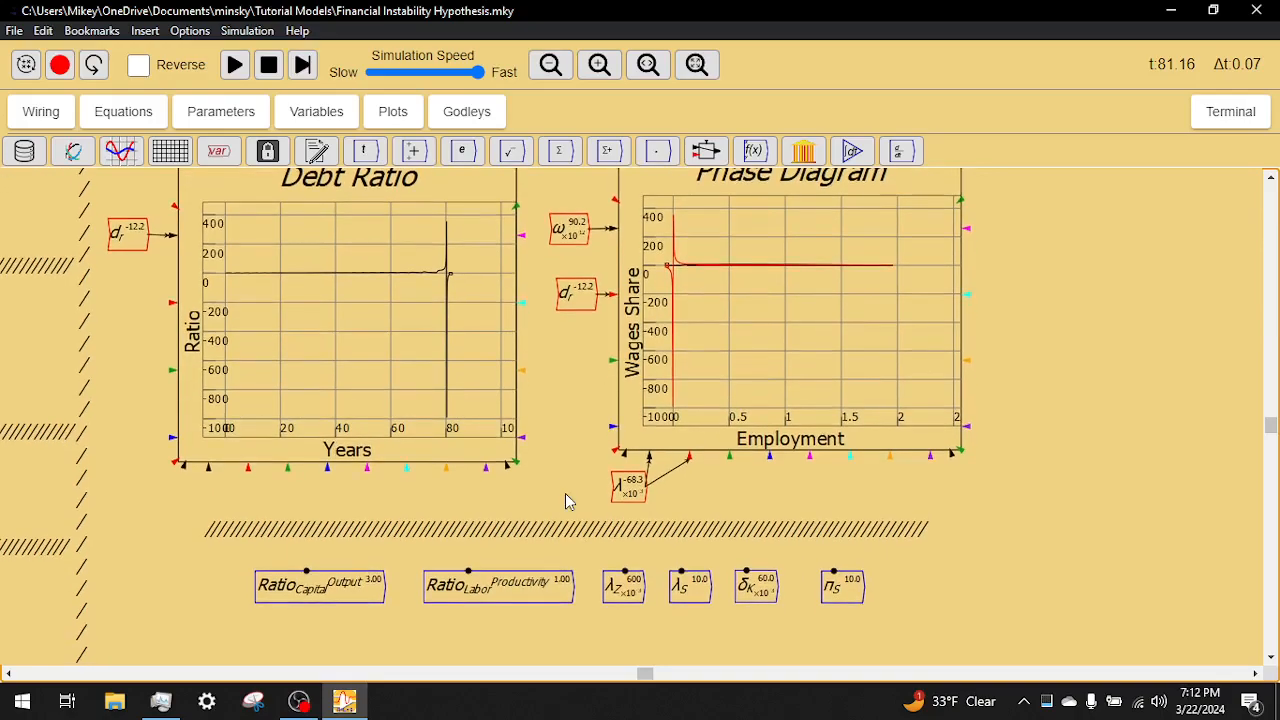
Reset the debt-based simulation to t = 0.
scroll(565, 493, "down", 1)
scroll(565, 493, "down", 2)
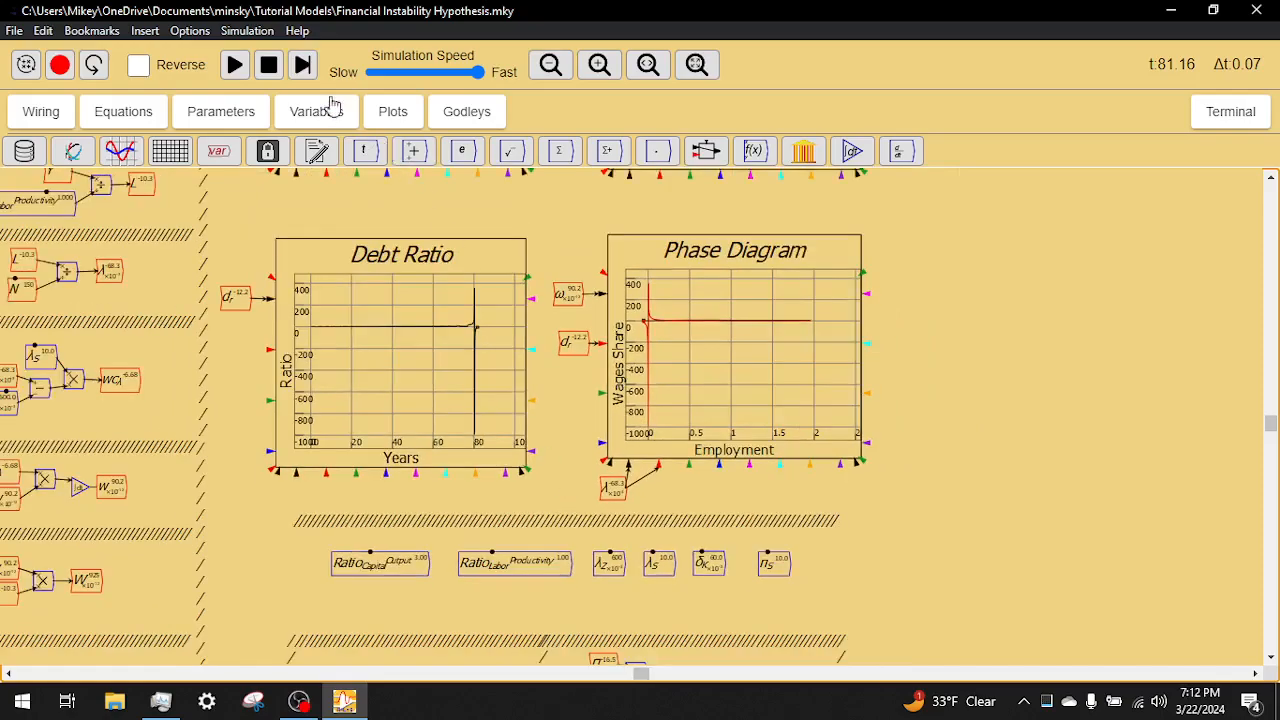
left_click(268, 64)
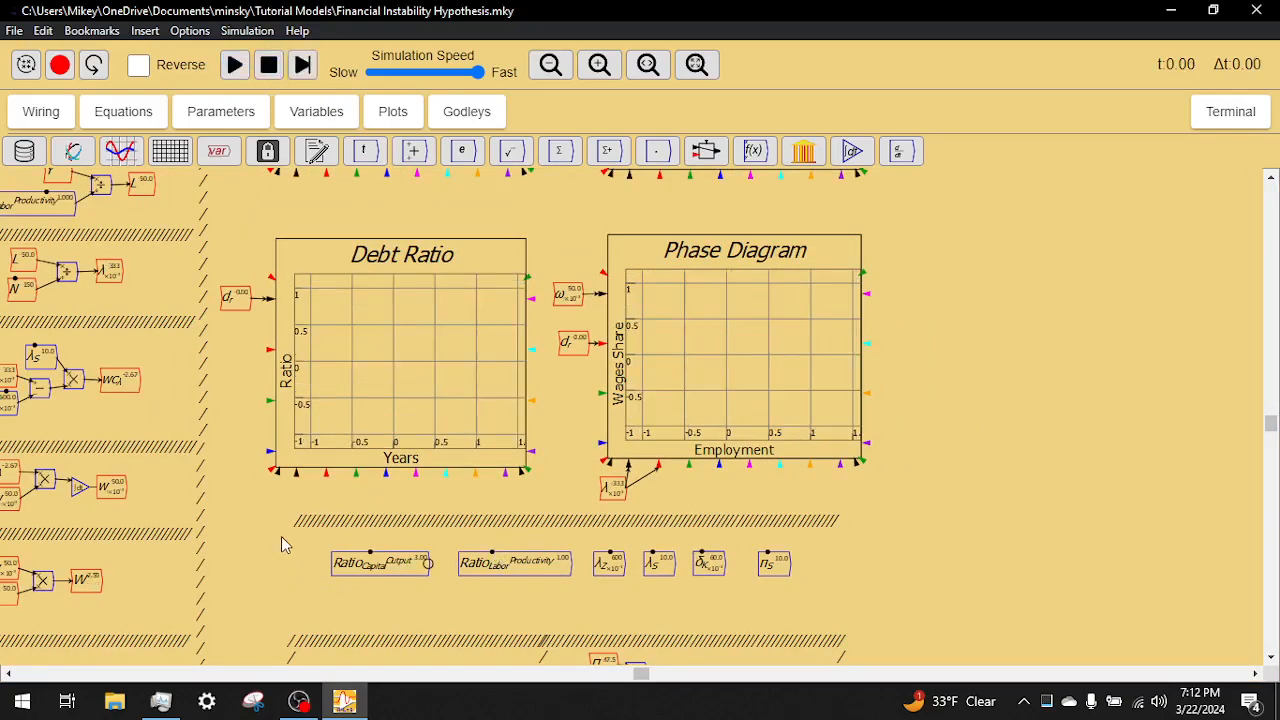
Review the equation definitions beside the plots, from Net Investment and GDP through the Wage Change Function and the debt-based investment functions.
scroll(281, 537, "down", 3)
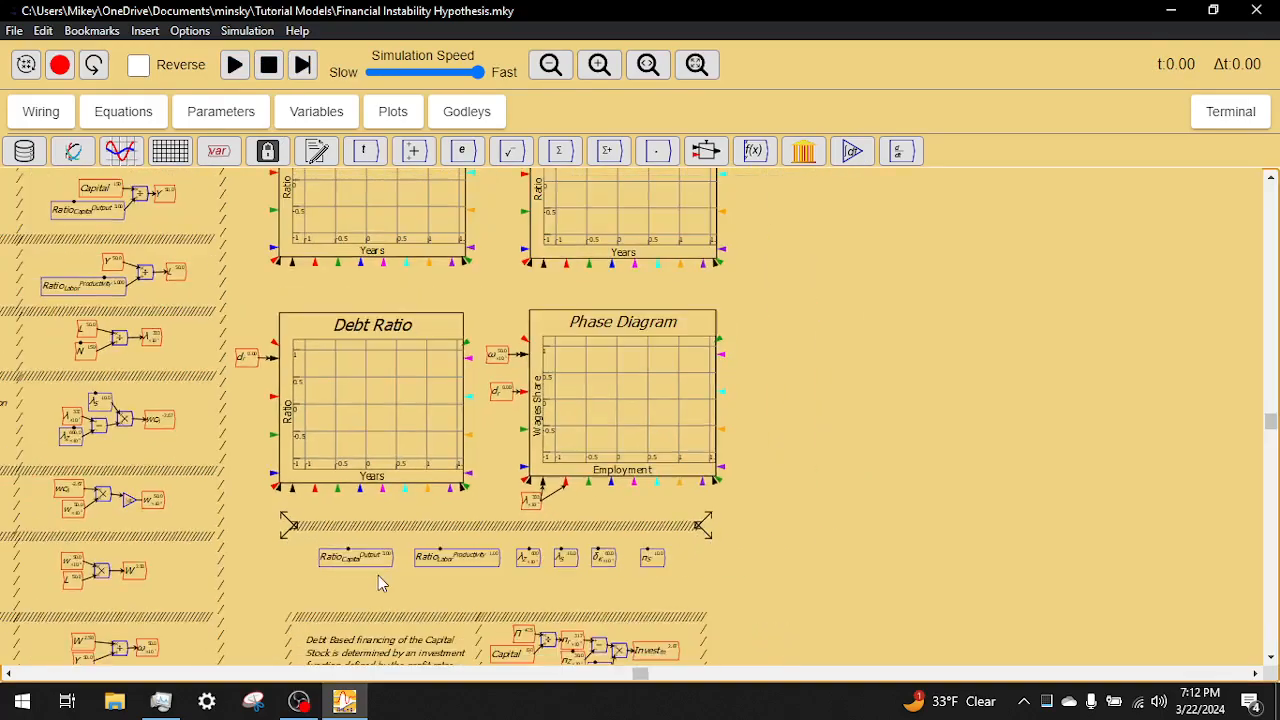
left_click_drag(894, 456, 803, 475)
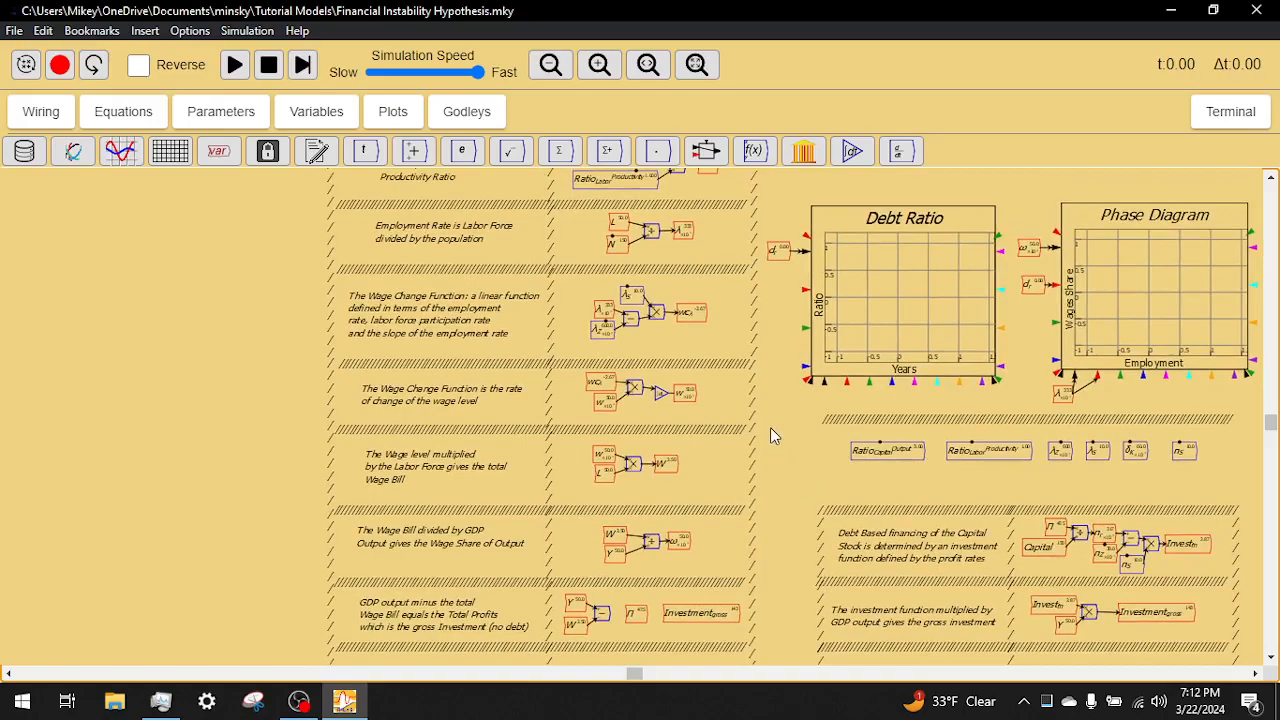
scroll(770, 435, "down", 3)
scroll(1176, 357, "up", 2)
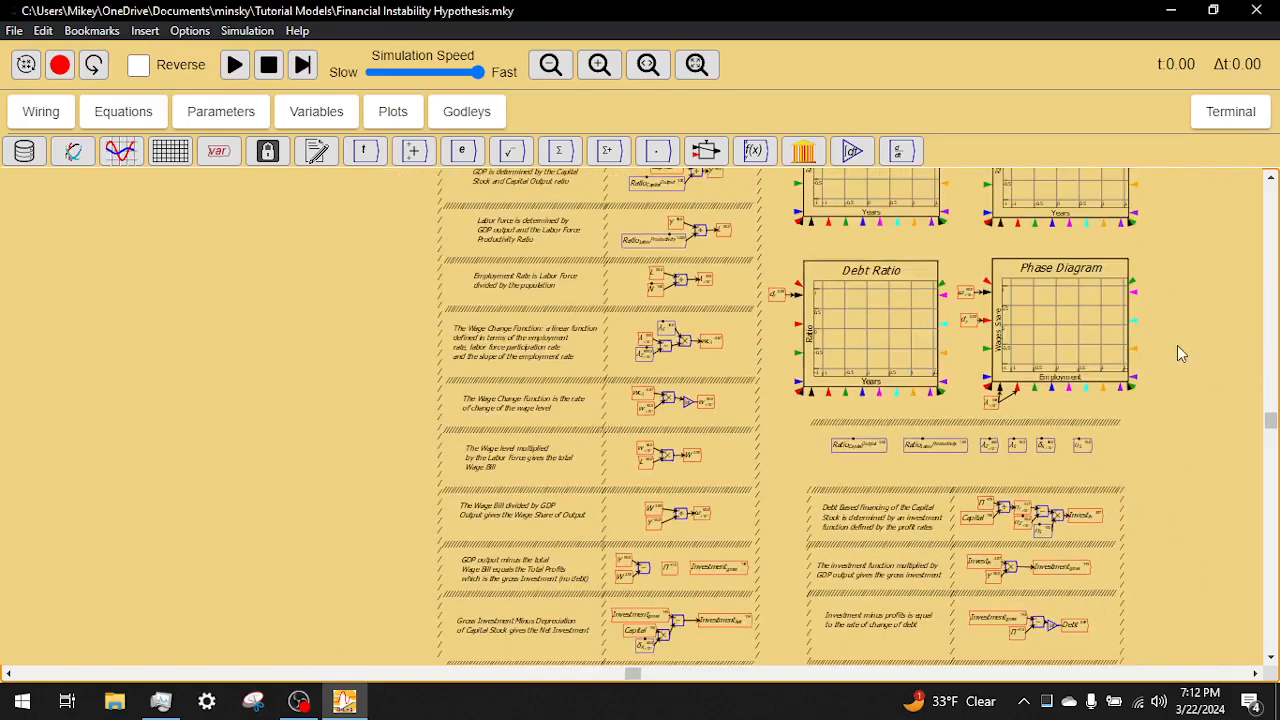
left_click_drag(1190, 305, 1078, 534)
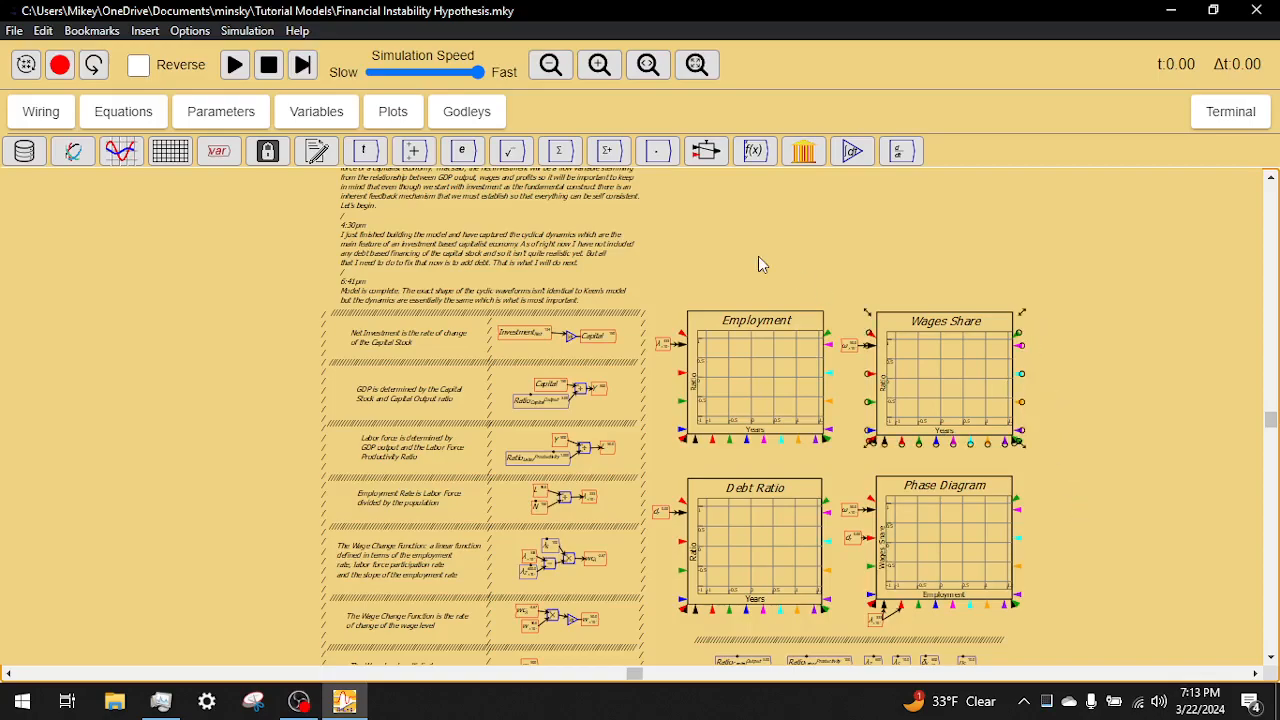
left_click_drag(671, 440, 690, 336)
scroll(536, 267, "up", 5)
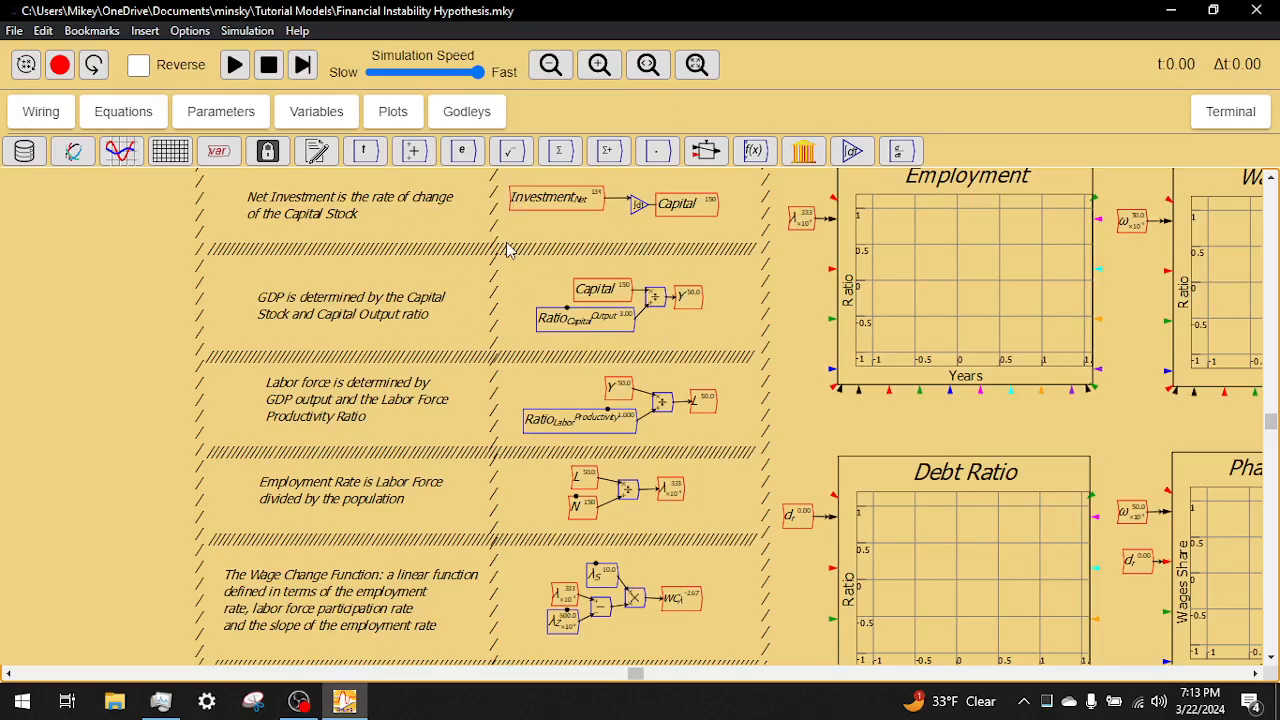
scroll(507, 250, "down", 1)
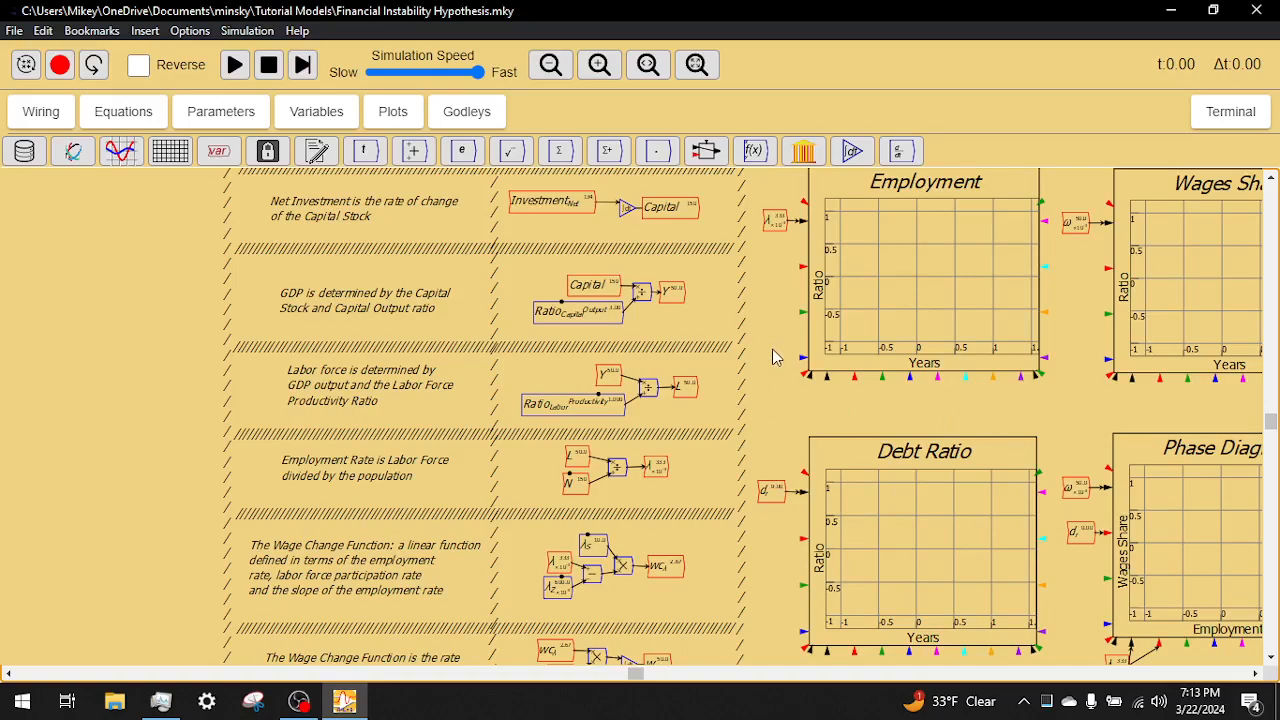
scroll(771, 346, "up", 3)
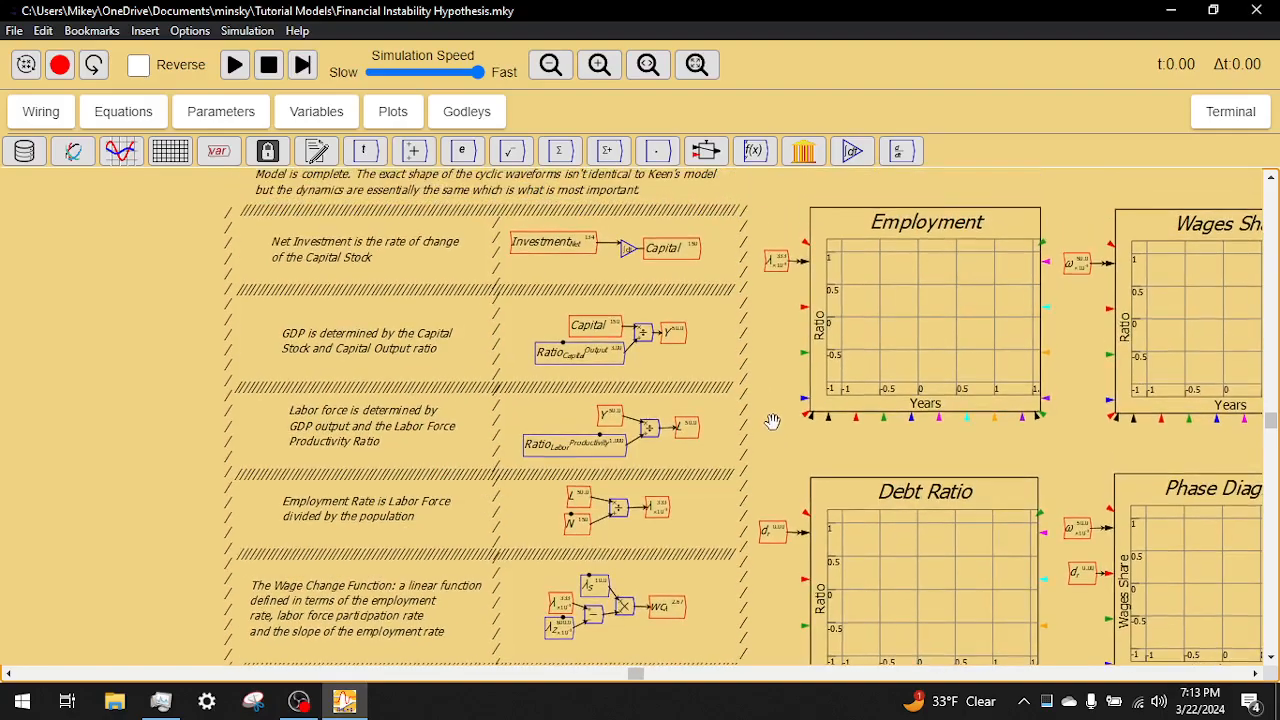
Restart the simulation with the Debt Ratio and Phase Diagram plots in view, and set the π_S parameter to 6 during the run.
left_click_drag(980, 498, 453, 346)
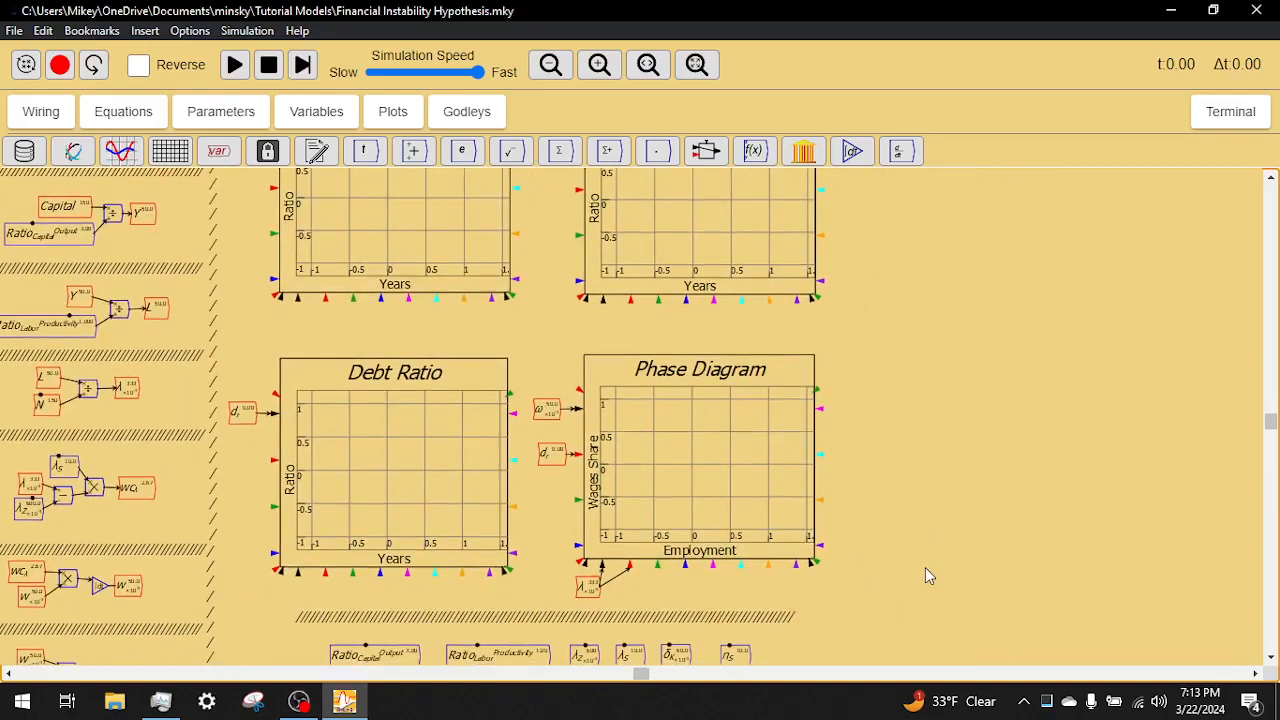
scroll(925, 567, "up", 2)
left_click_drag(866, 586, 897, 545)
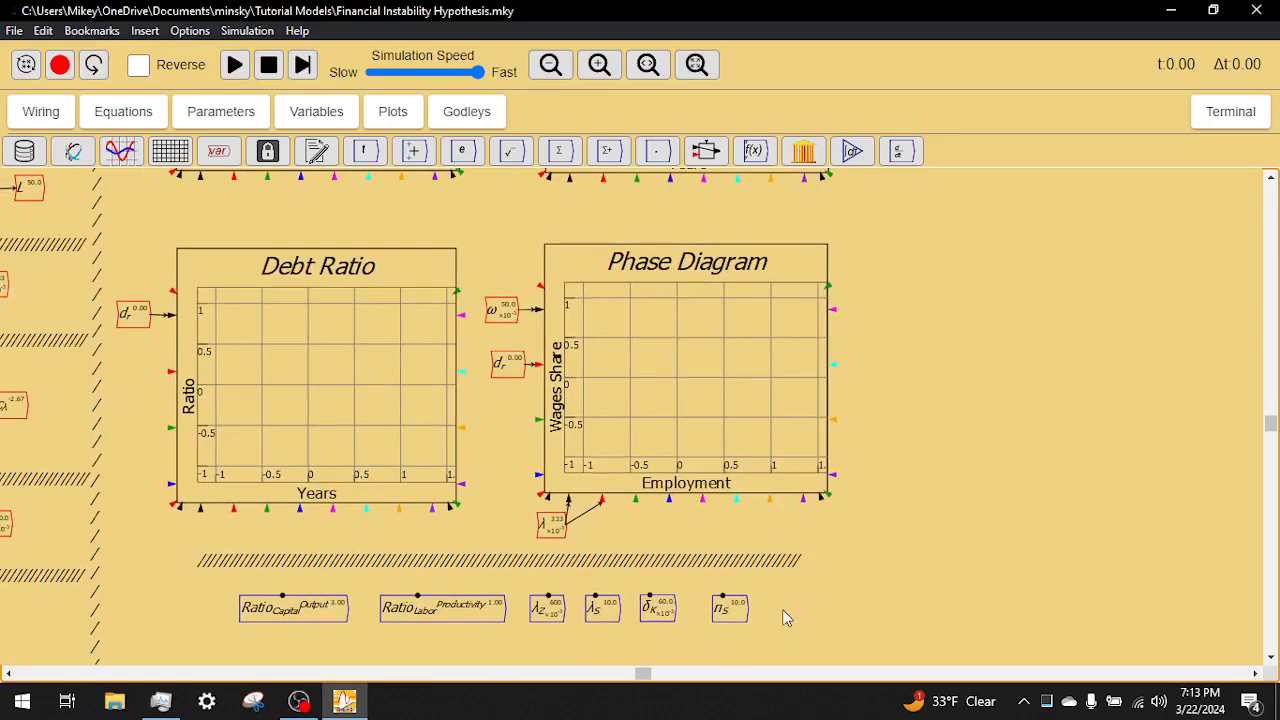
left_click(268, 66)
left_click(234, 64)
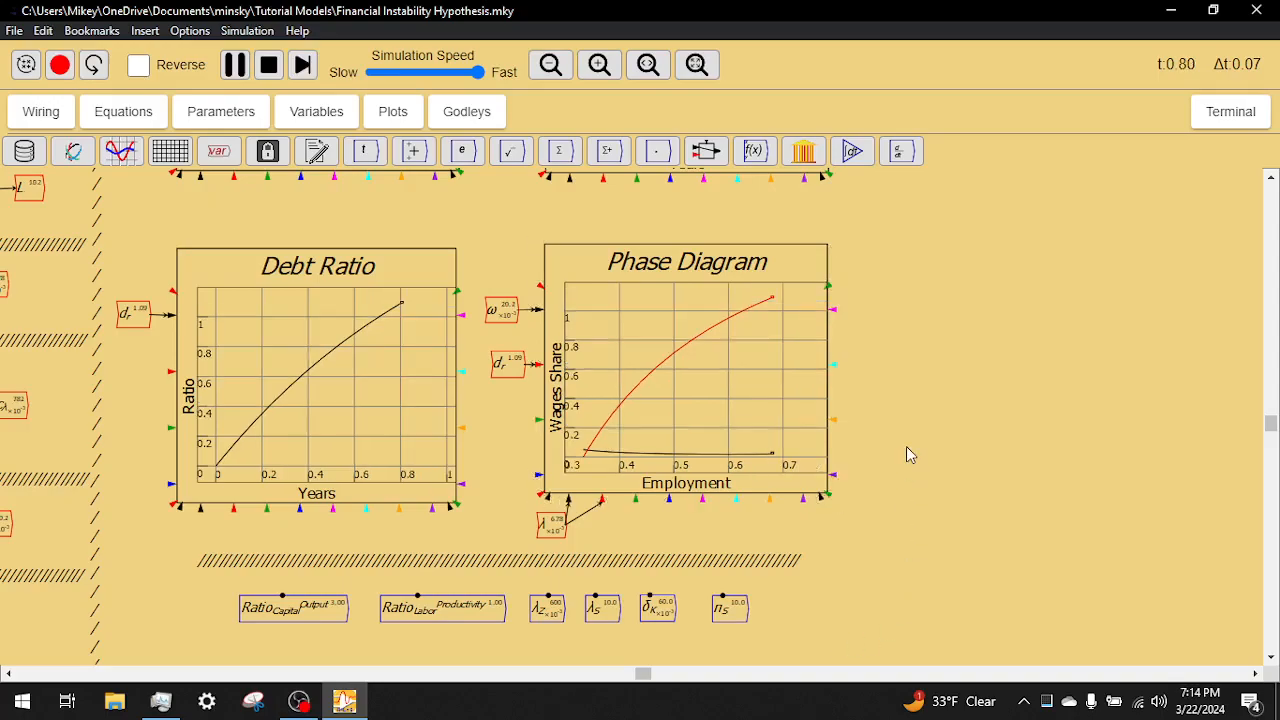
scroll(906, 446, "up", 1)
scroll(906, 446, "up", 1)
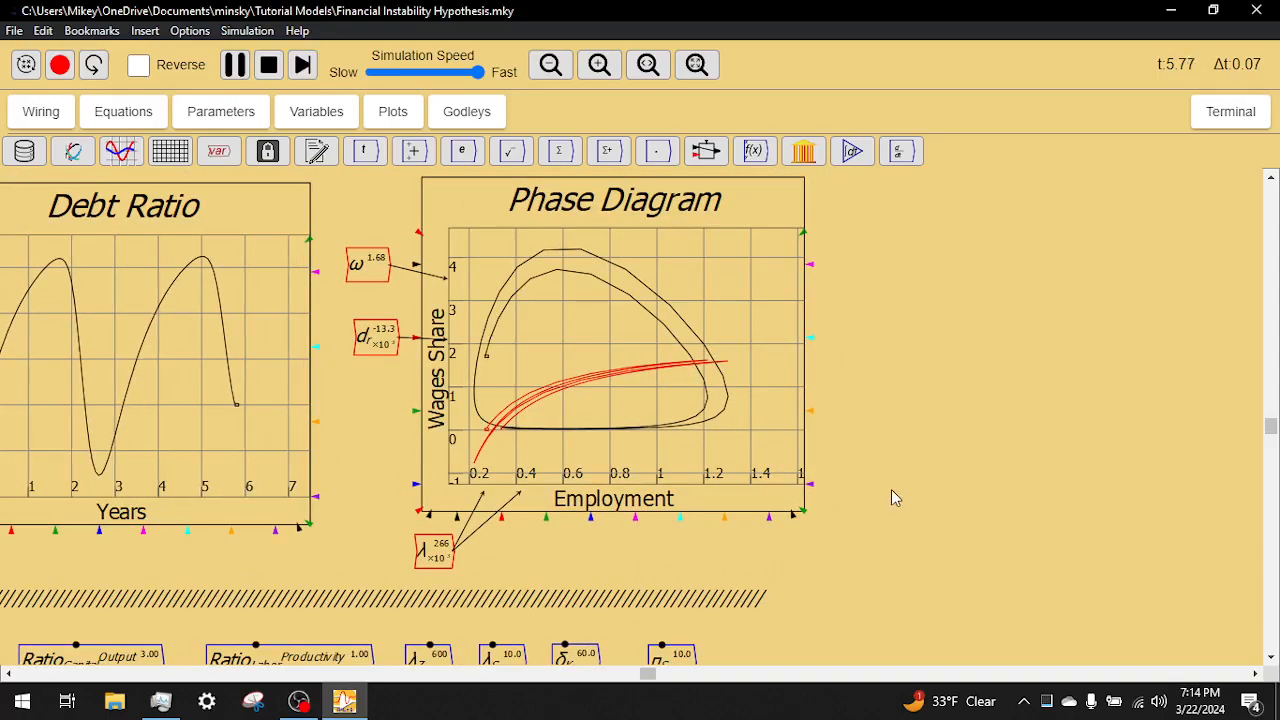
left_click_drag(929, 492, 883, 477)
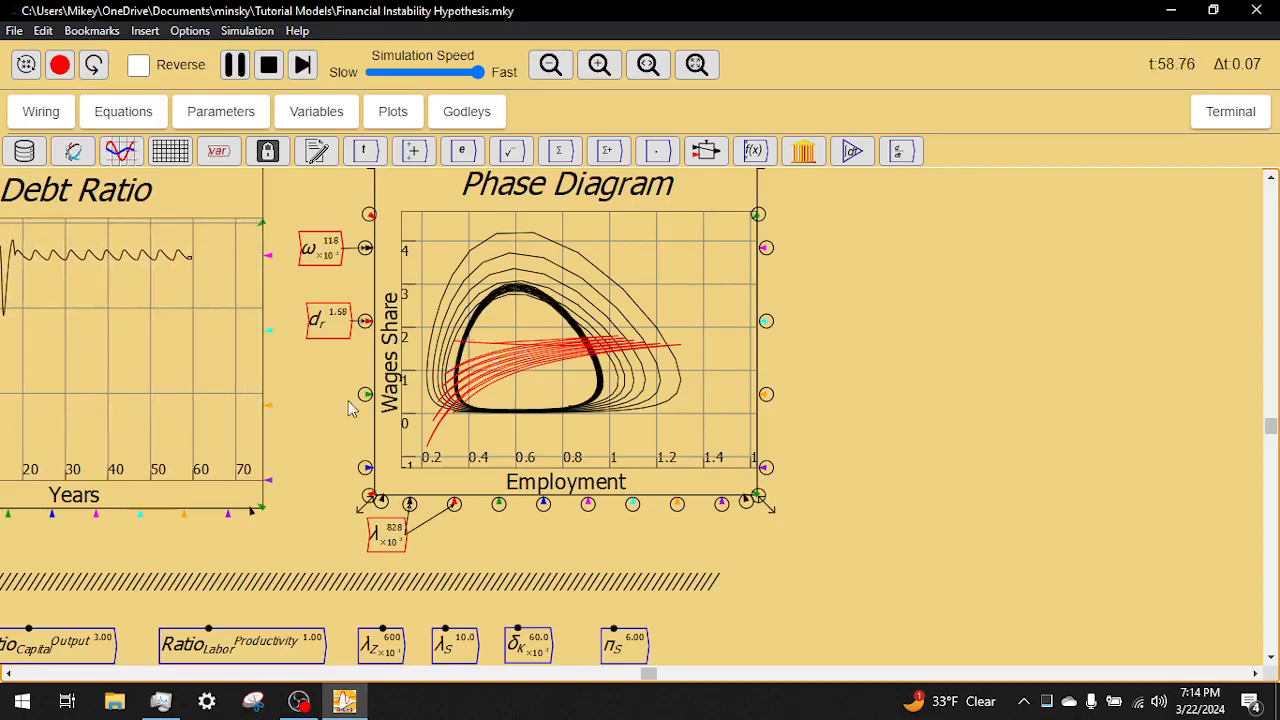
Examine the Debt Ratio oscillations up close while the simulation keeps running past t = 60.
left_click_drag(336, 385, 420, 380)
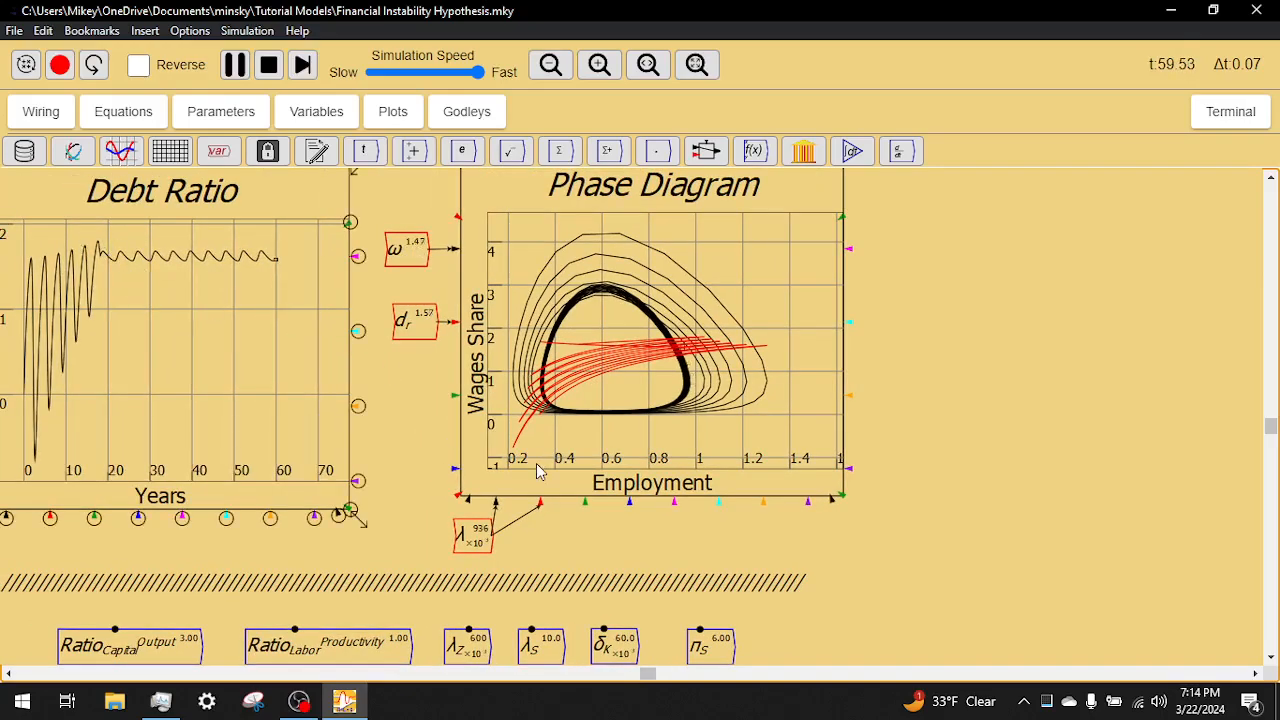
left_click_drag(417, 463, 472, 455)
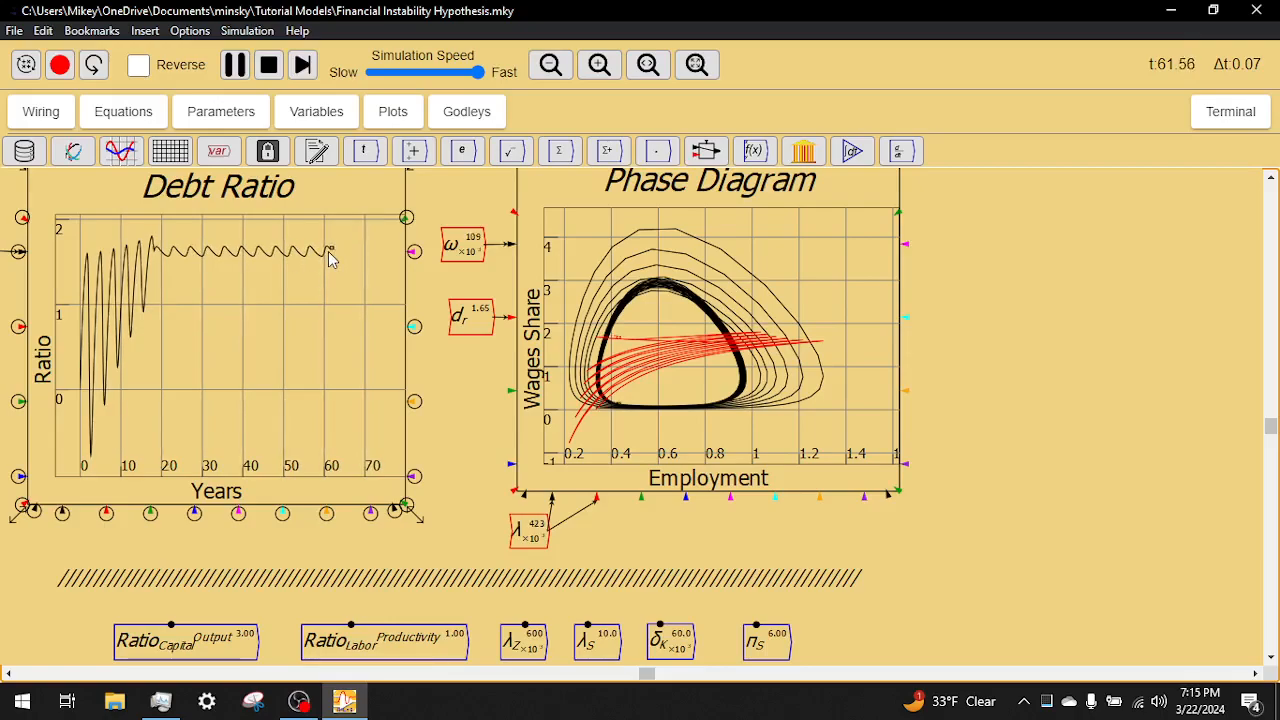
scroll(330, 263, "up", 3)
scroll(333, 256, "up", 3)
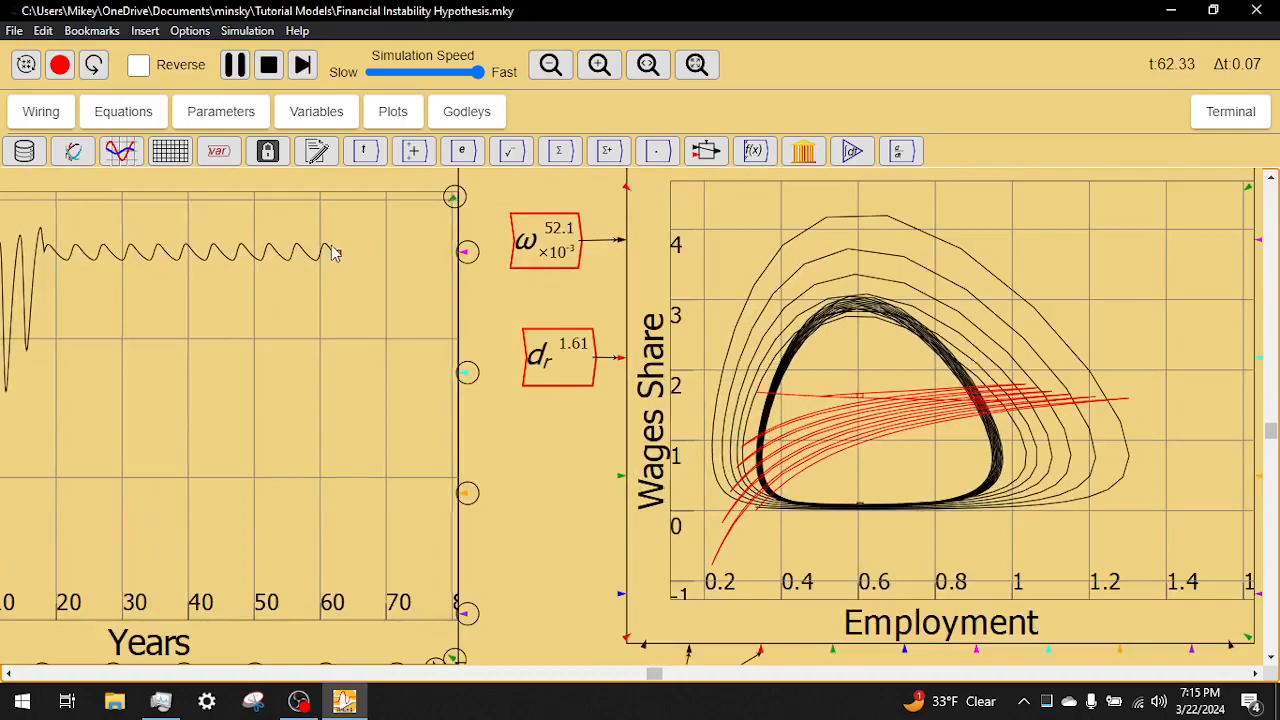
left_click_drag(535, 303, 683, 315)
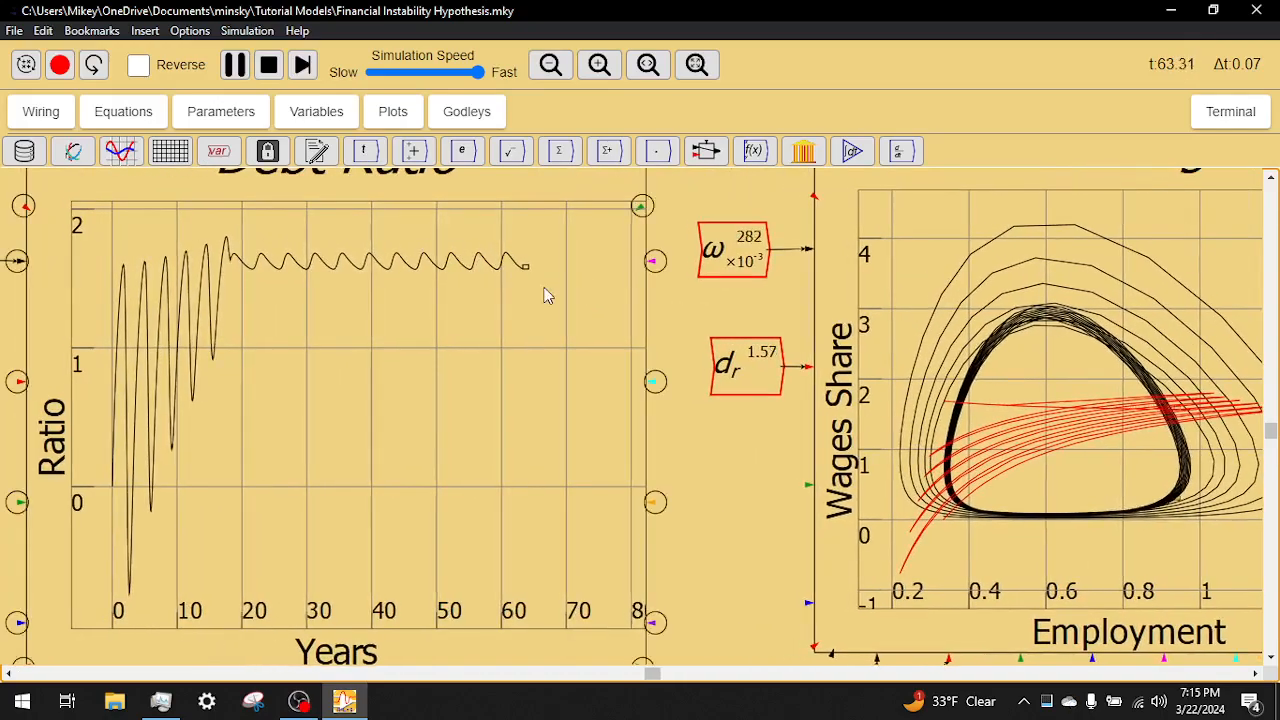
left_click_drag(690, 421, 791, 440)
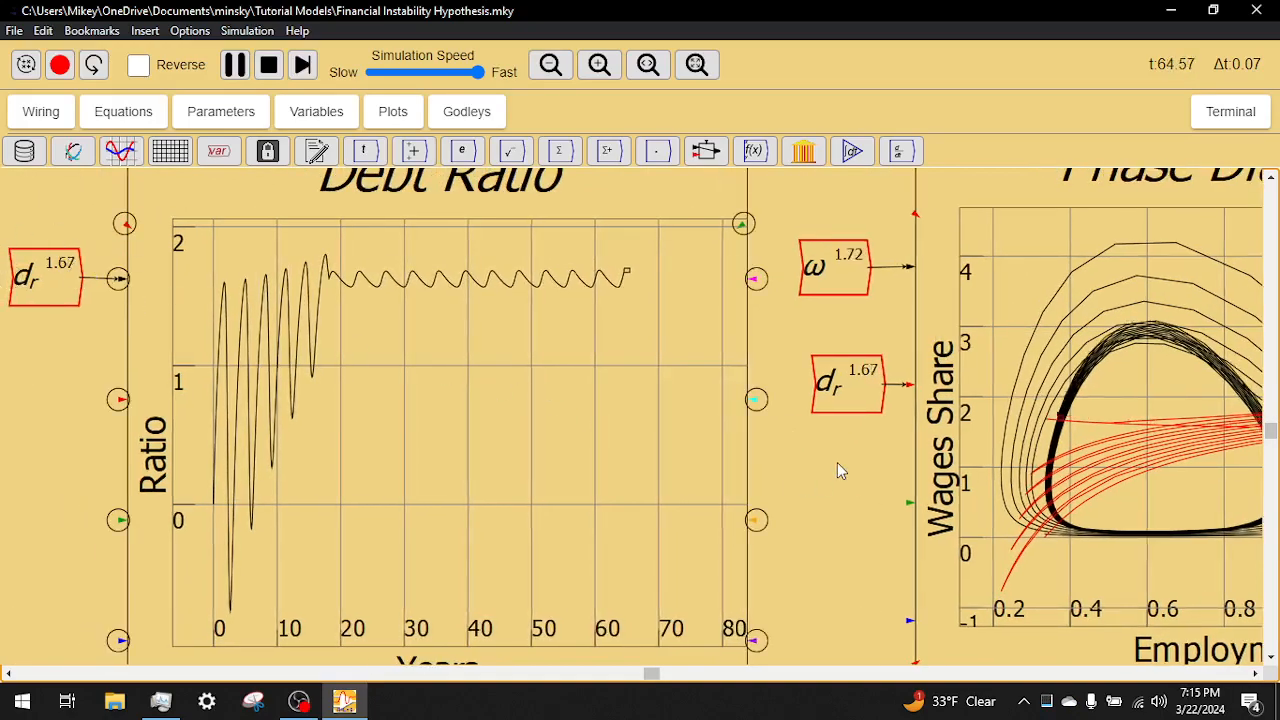
scroll(843, 471, "down", 3)
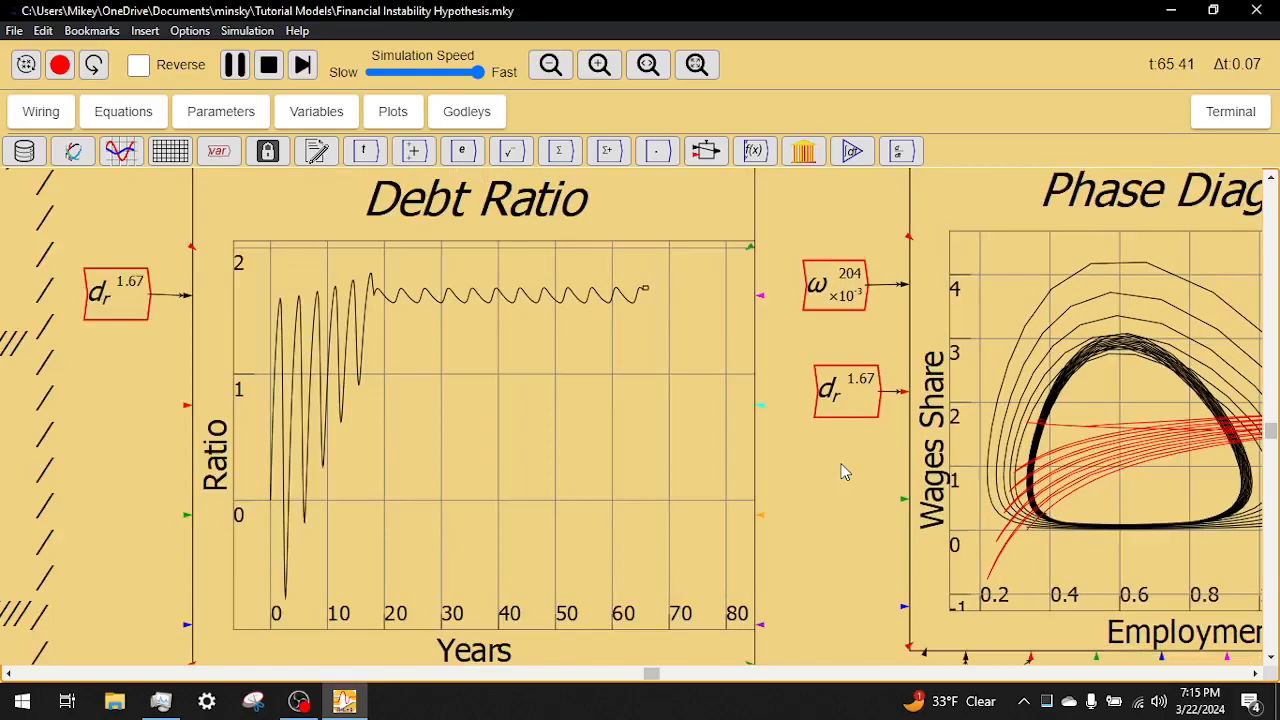
Let the simulation run to about t = 141 with the Phase Diagram in view.
left_click_drag(786, 517, 343, 514)
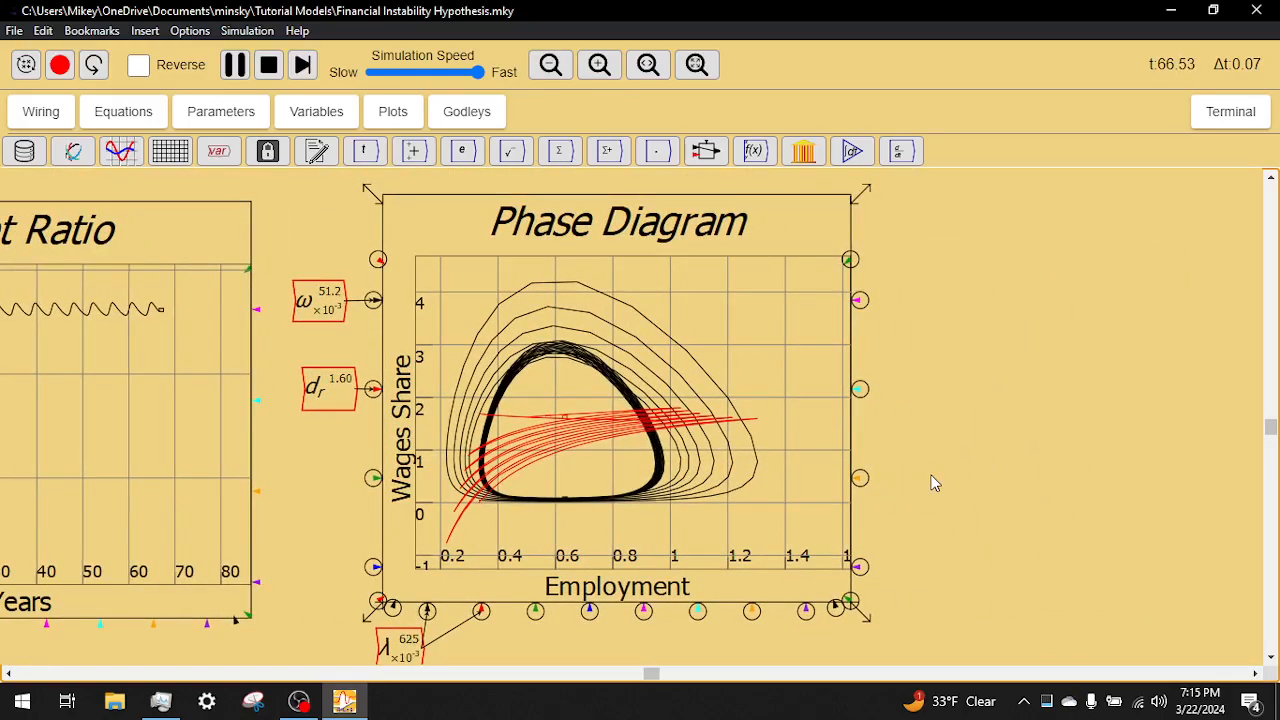
scroll(1018, 440, "up", 1)
left_click_drag(986, 440, 744, 318)
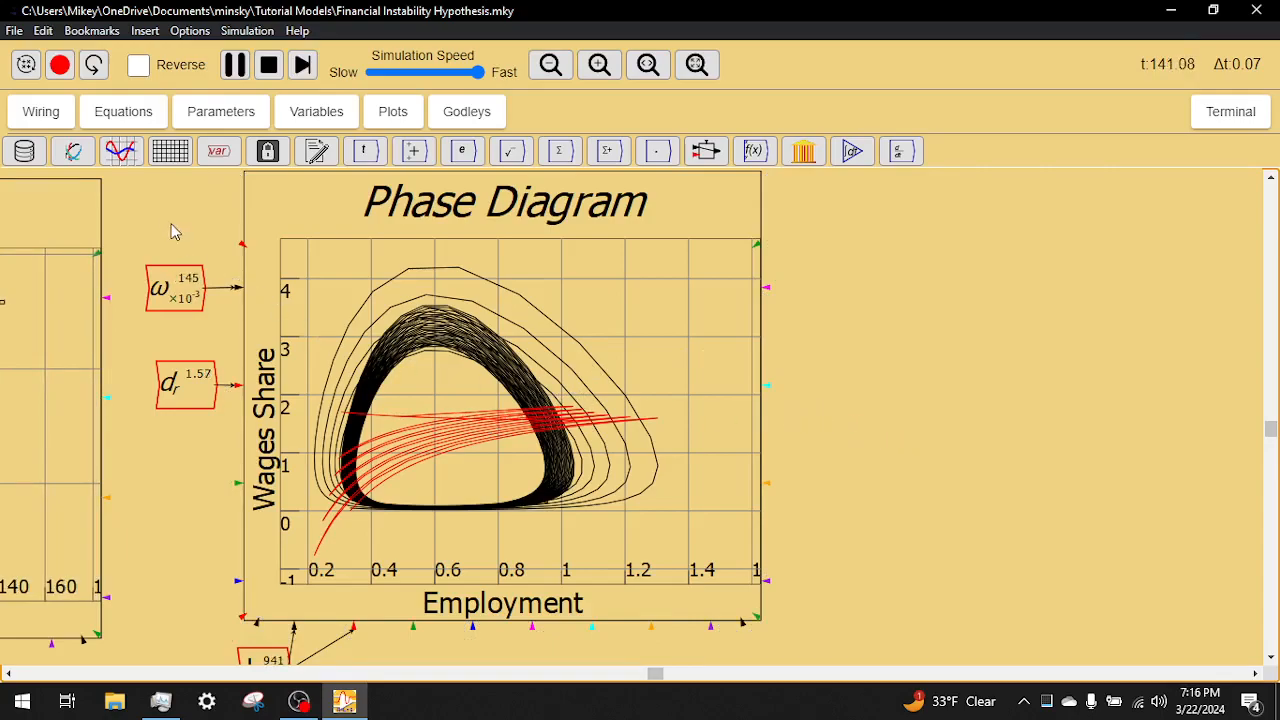
Examine the Employment and Wages Share cycles side by side while the simulation runs to about t = 148.
left_click_drag(412, 456, 468, 485)
left_click_drag(457, 303, 660, 502)
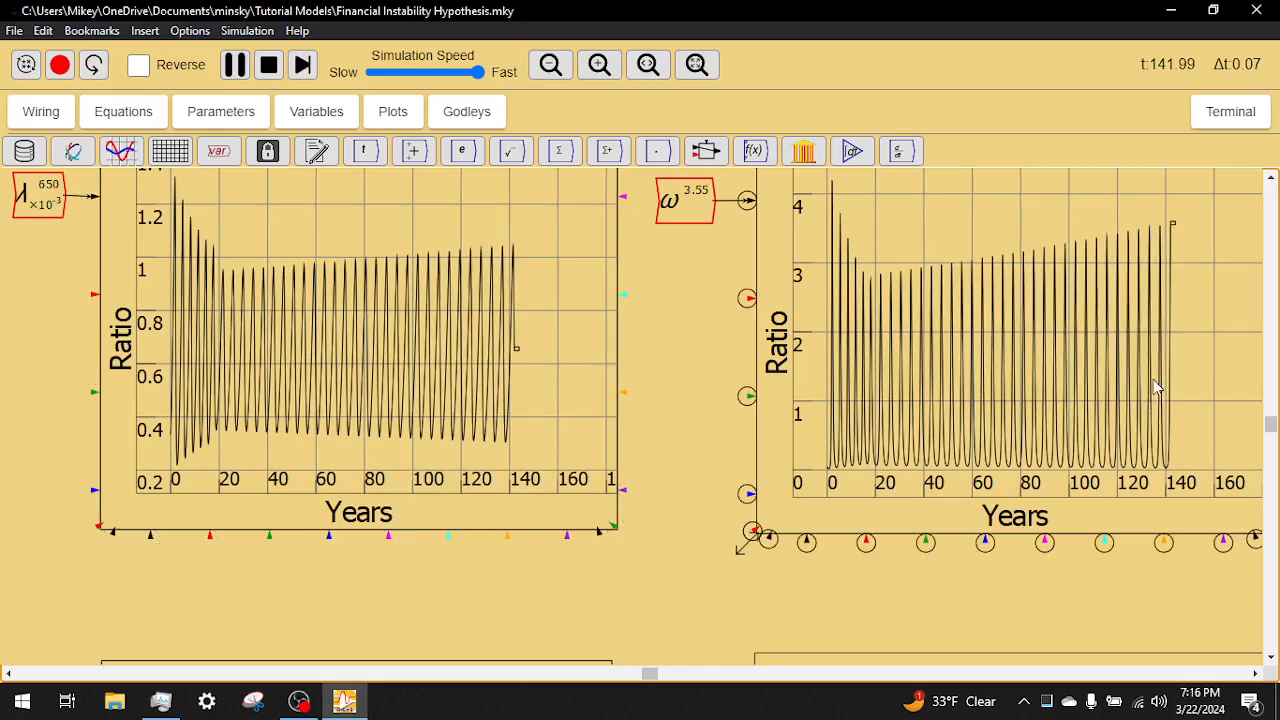
scroll(656, 355, "down", 1)
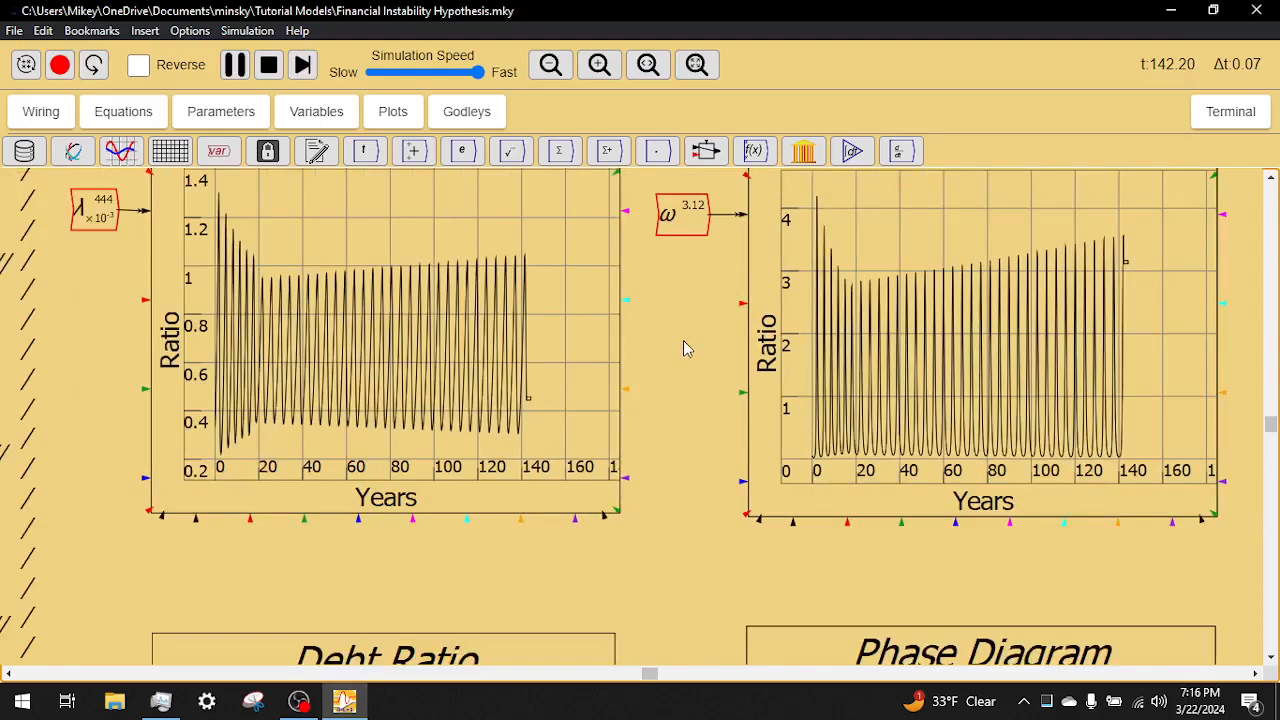
scroll(685, 346, "down", 1)
left_click_drag(694, 371, 730, 496)
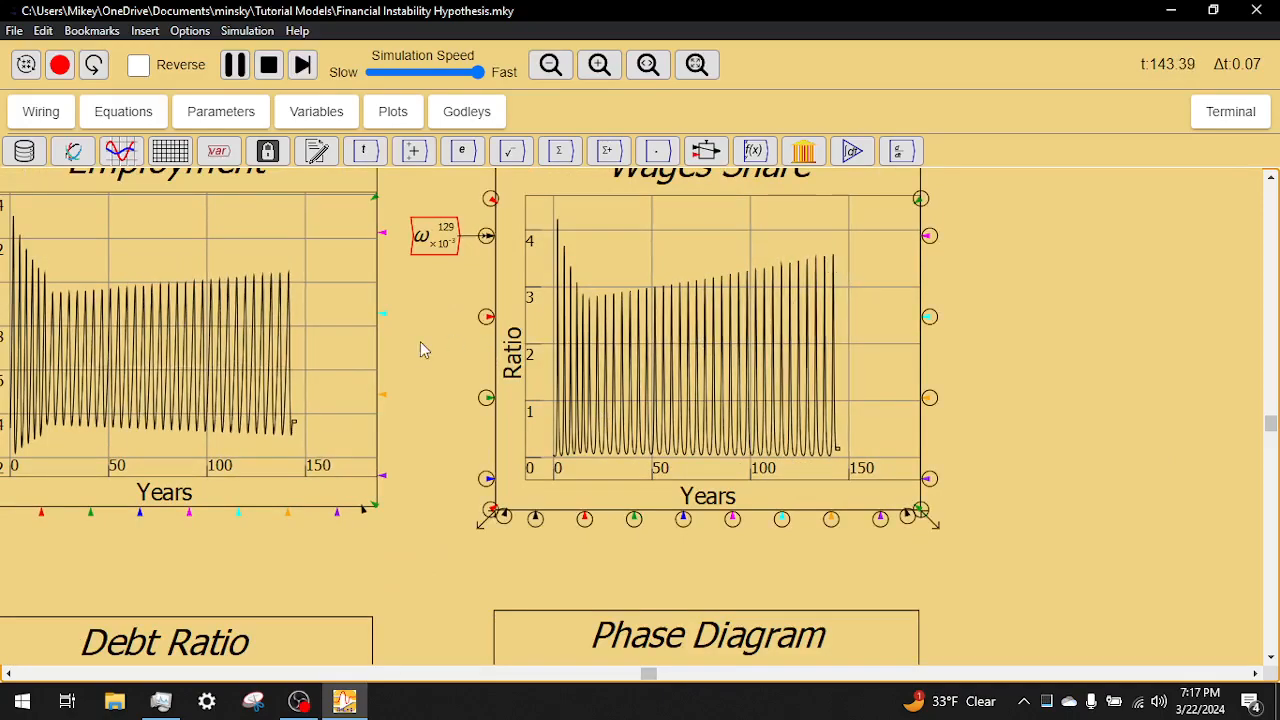
left_click_drag(429, 346, 457, 347)
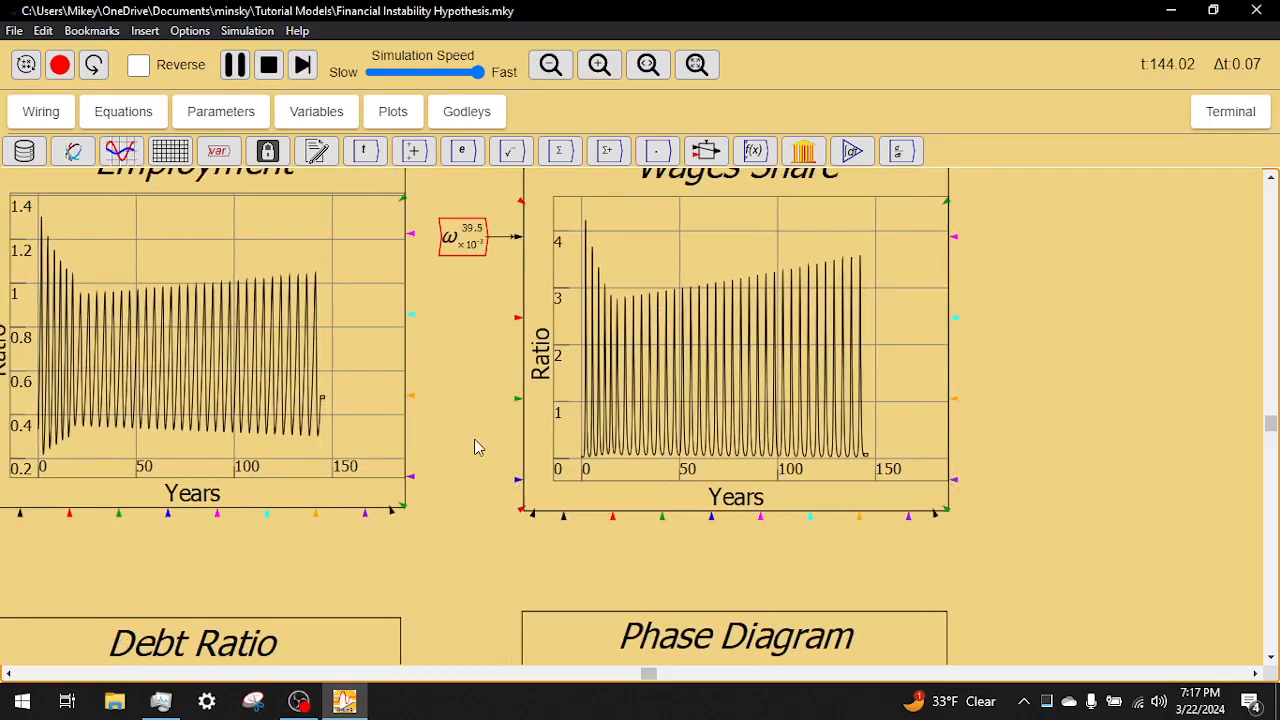
left_click_drag(502, 436, 606, 471)
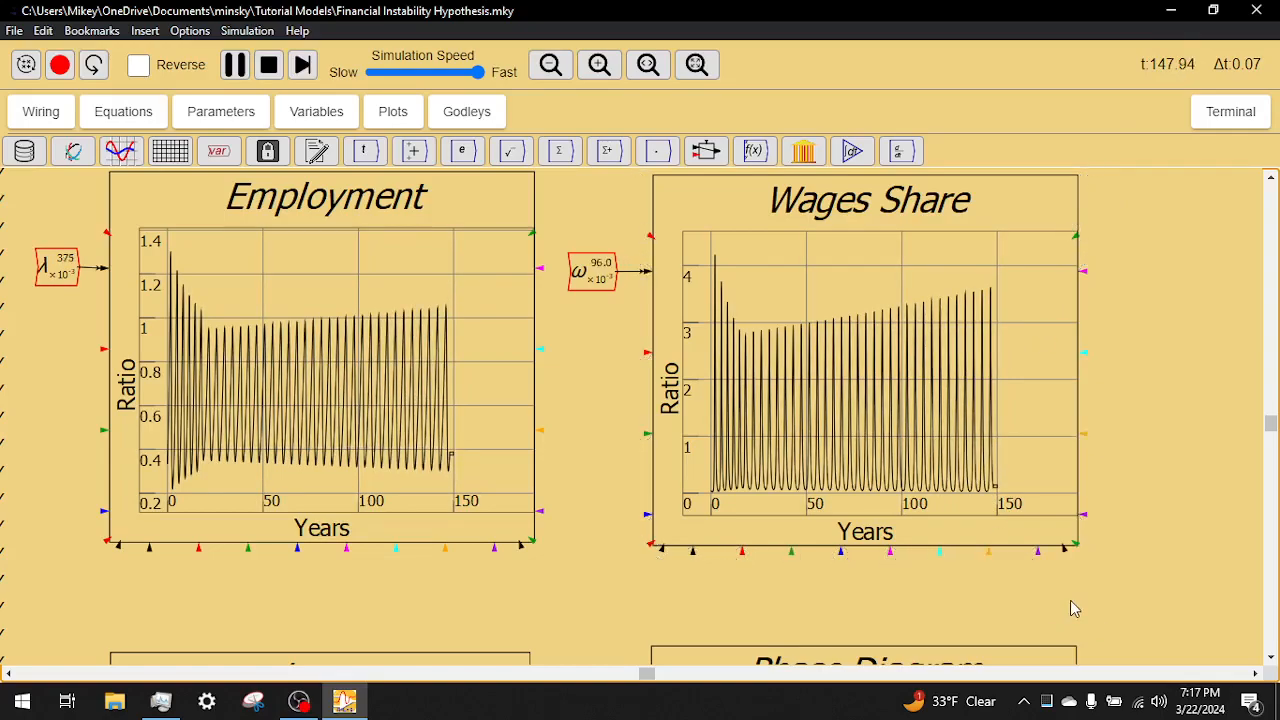
Return to the Debt Ratio and Phase Diagram plots and set π_S to 13 while the simulation runs.
left_click_drag(1022, 537, 954, 331)
left_click_drag(1032, 660, 1094, 545)
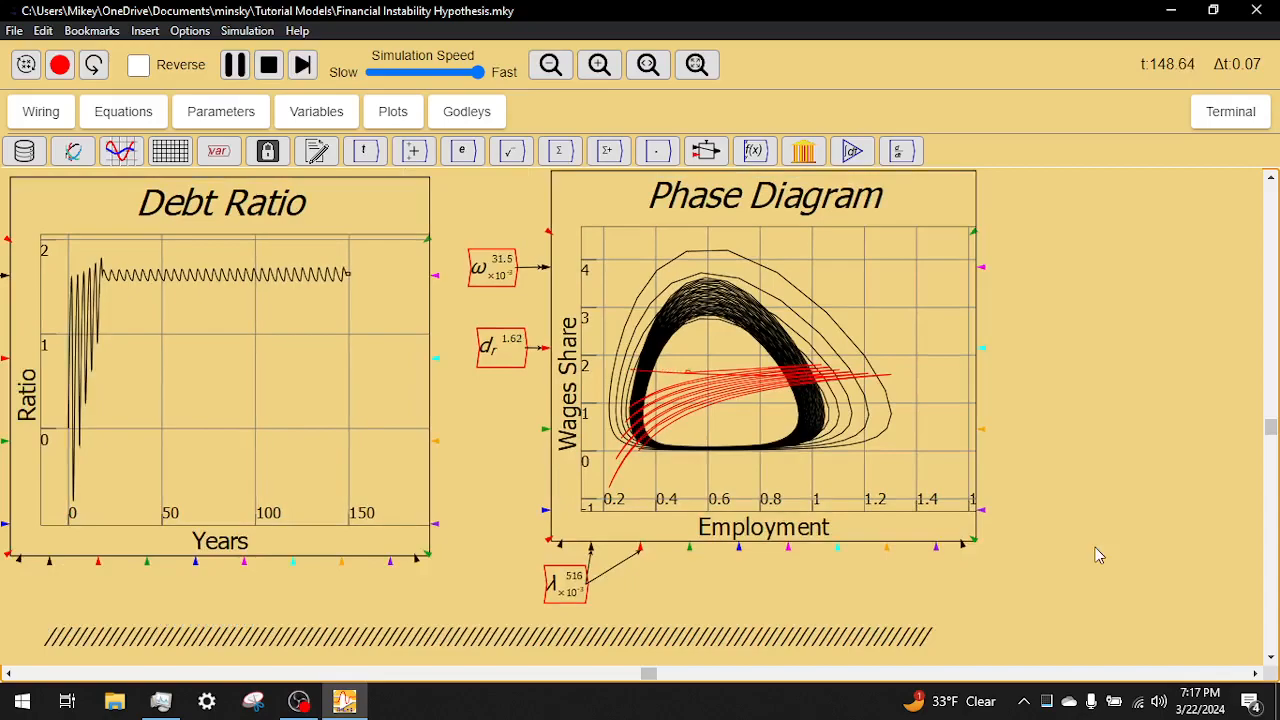
mouse_move(907, 500)
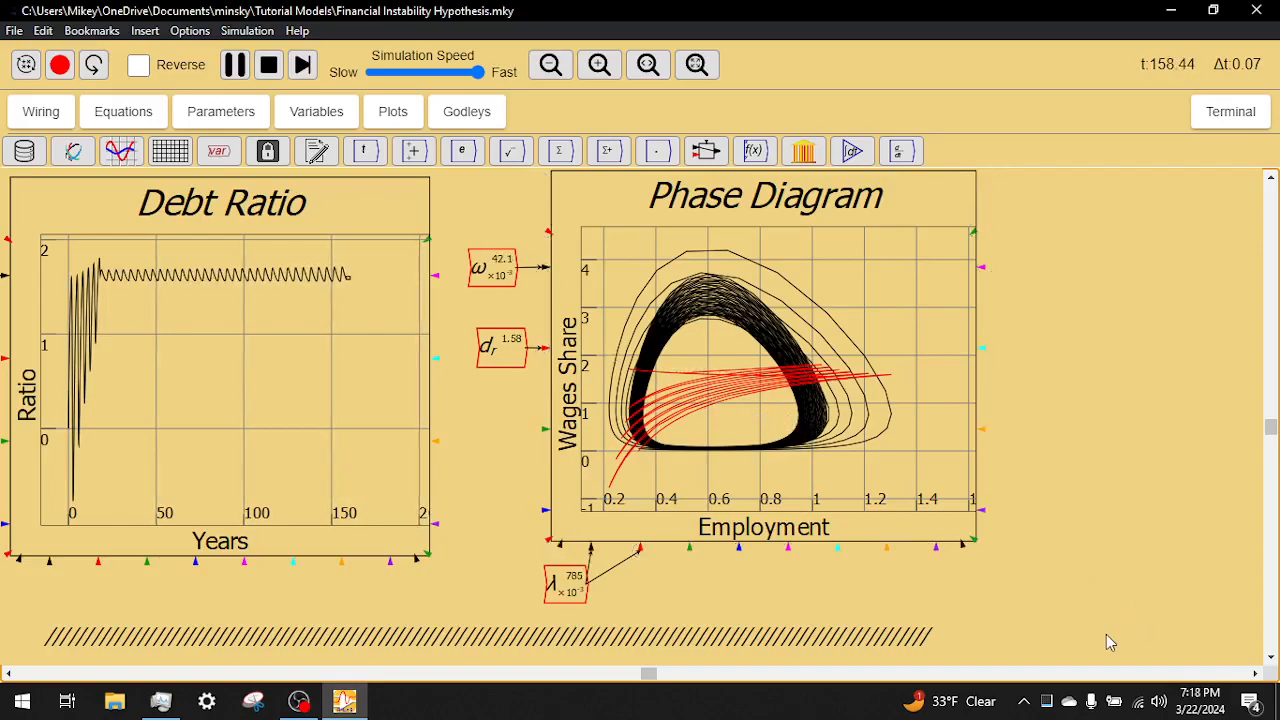
left_click_drag(1096, 592, 1091, 540)
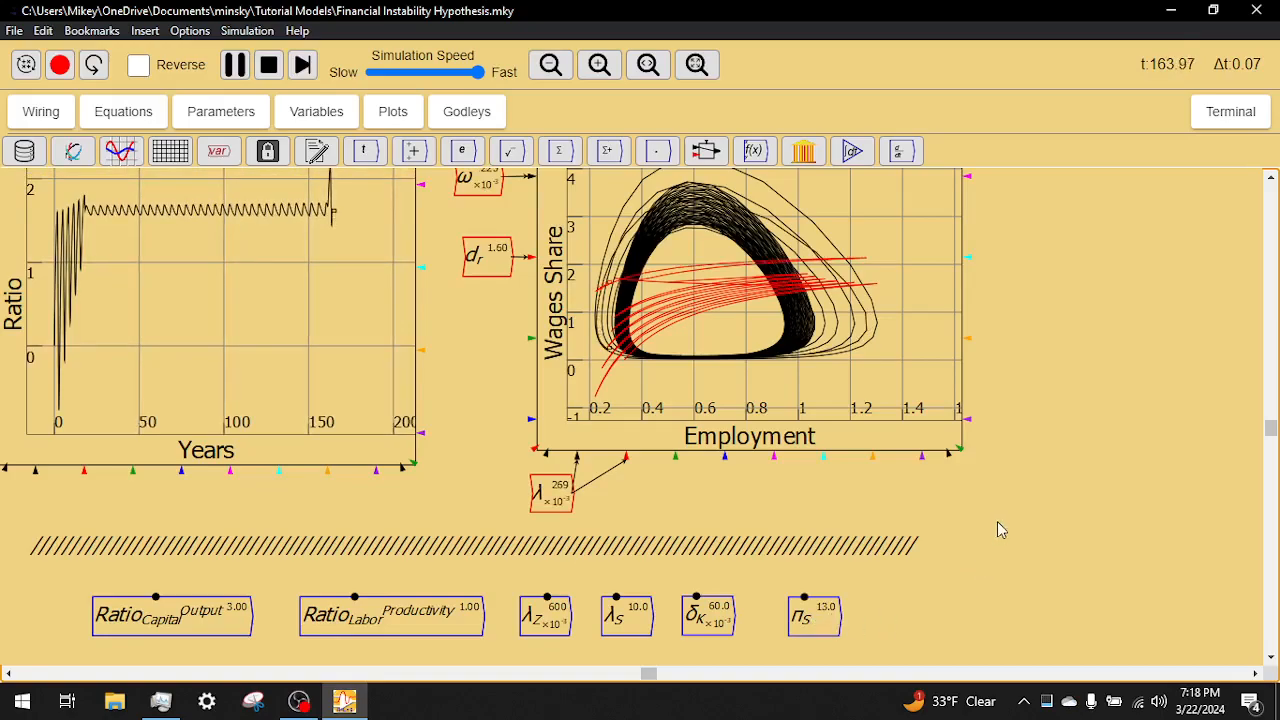
left_click_drag(1019, 293, 1040, 381)
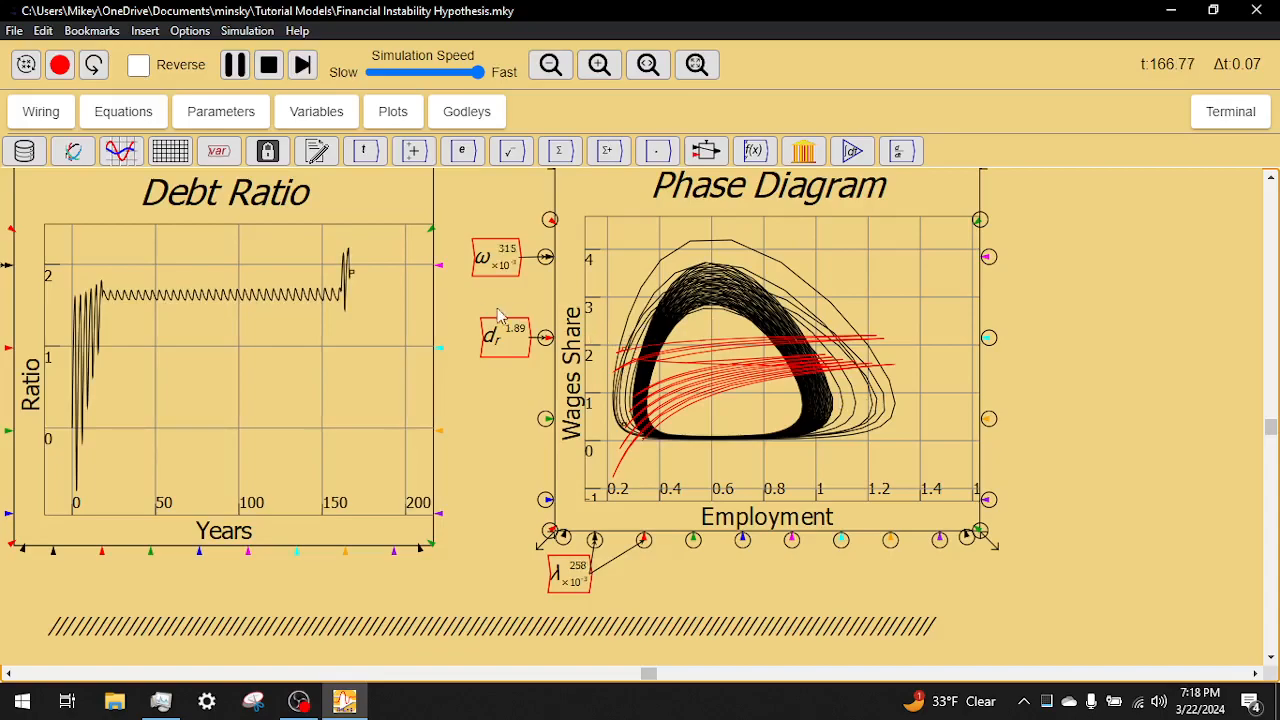
Examine how the Employment and Wages Share cycles respond to the higher π_S value.
scroll(521, 345, "up", 5)
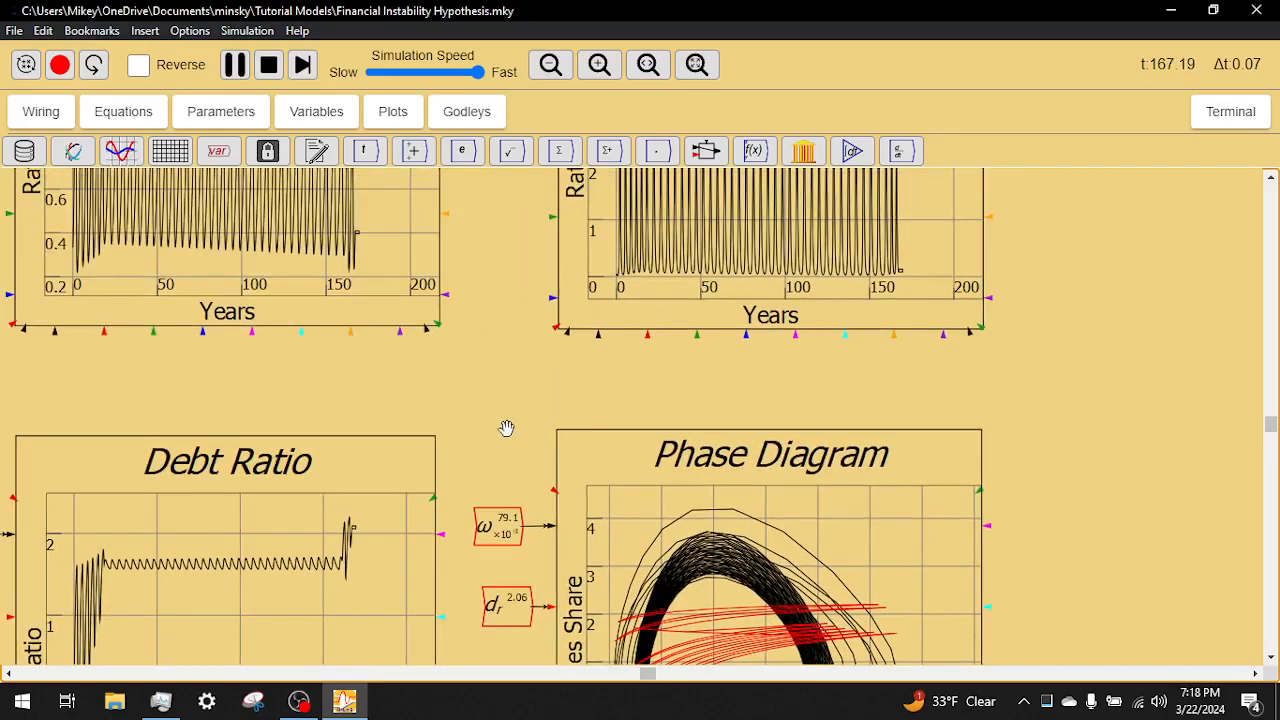
scroll(505, 427, "up", 4)
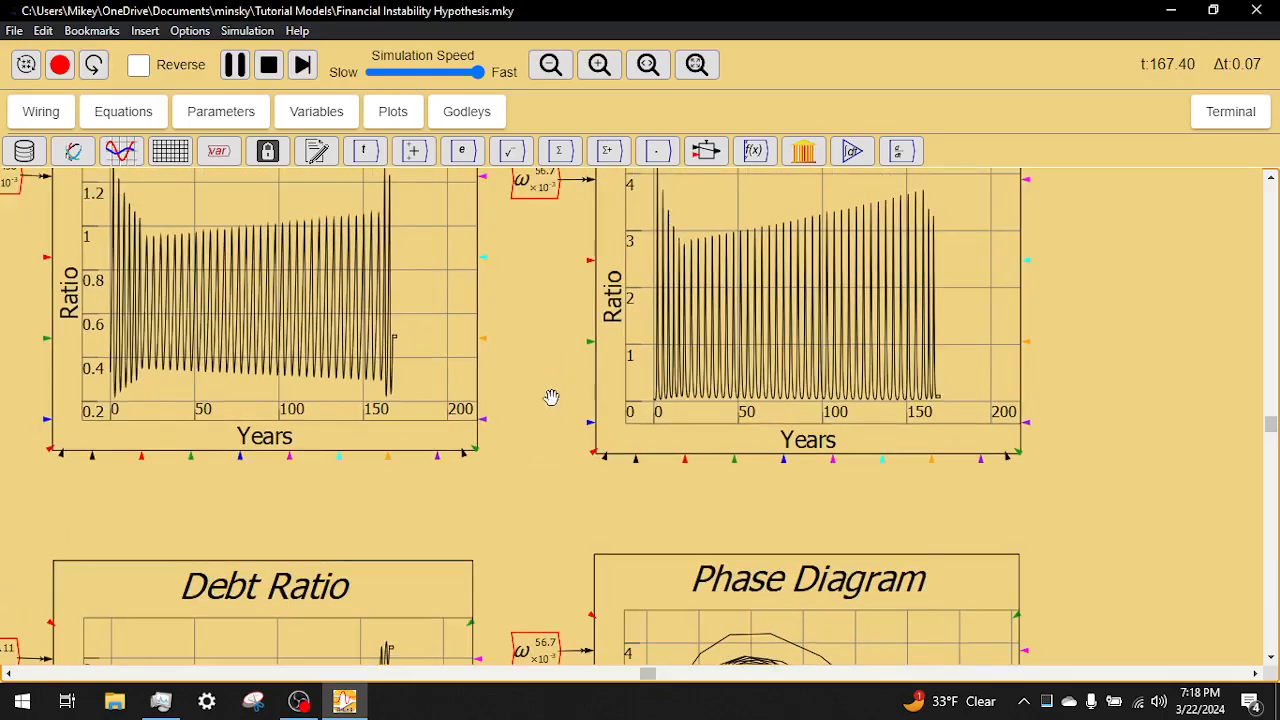
scroll(551, 397, "up", 2)
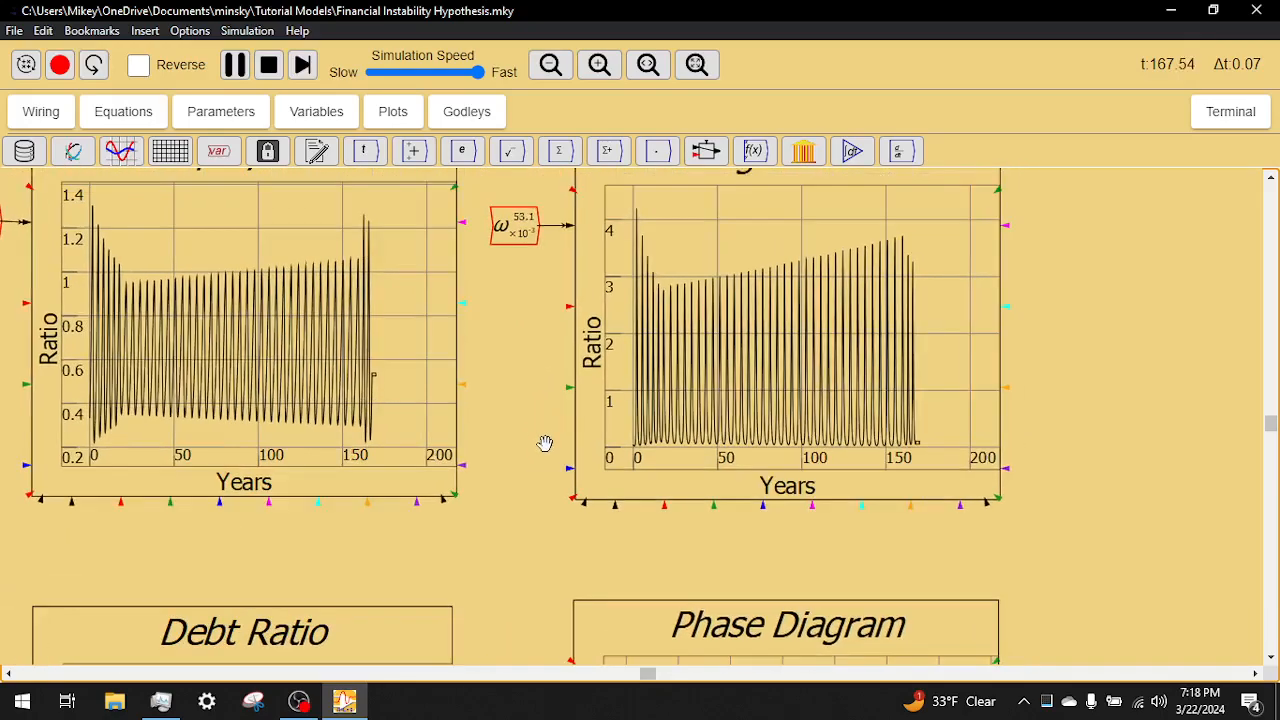
scroll(545, 443, "up", 1)
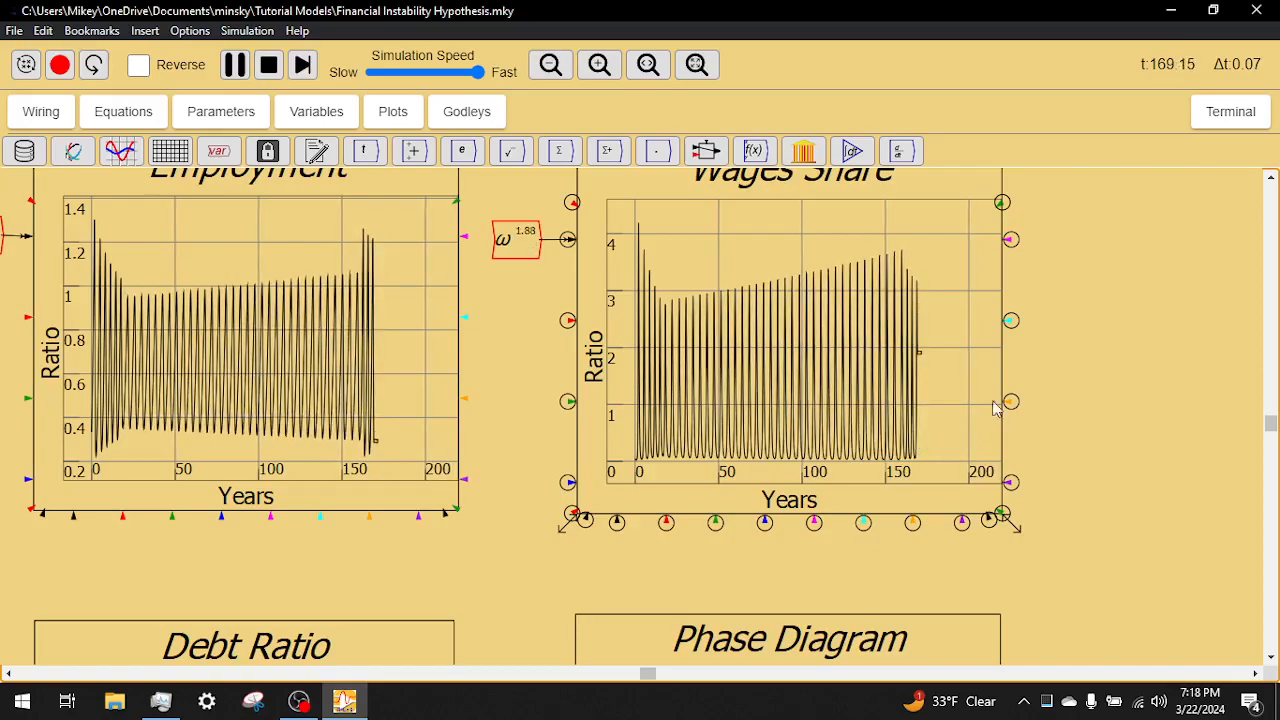
Examine the Wages Share plot up close while the simulation runs to about t = 174.
scroll(995, 388, "up", 1)
scroll(1064, 347, "up", 1)
left_click_drag(1071, 315, 990, 353)
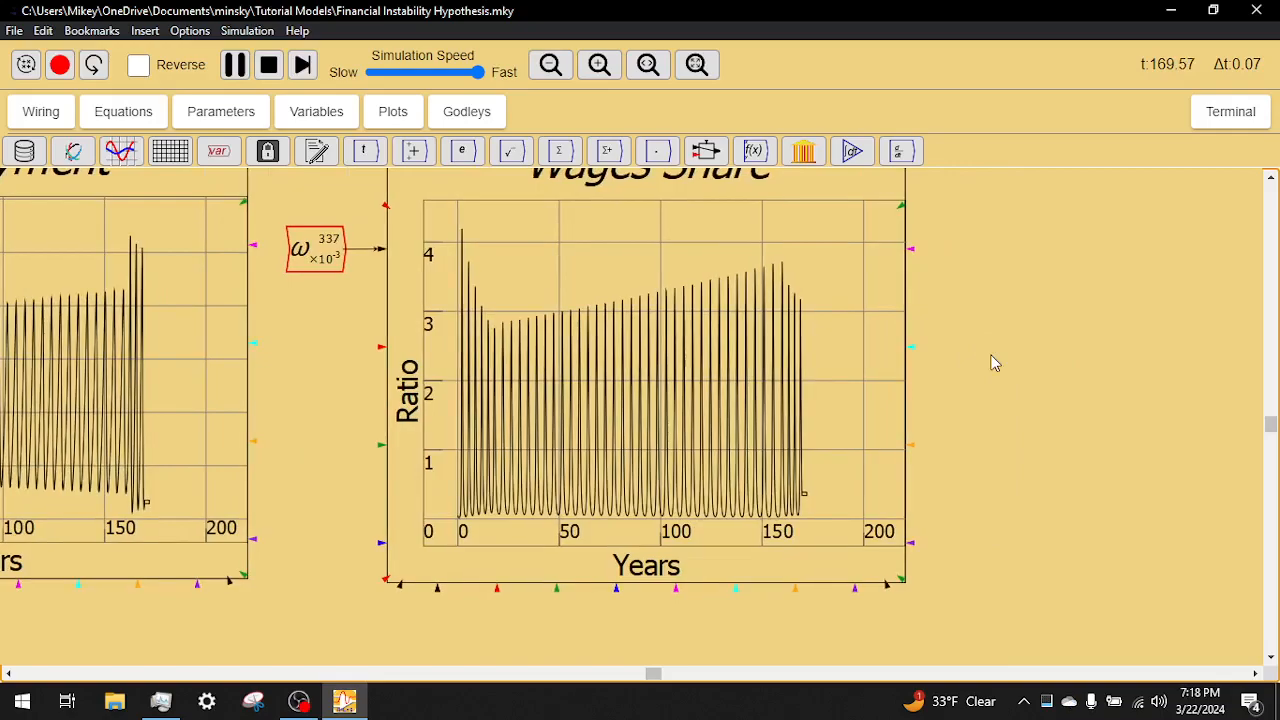
scroll(993, 360, "up", 3)
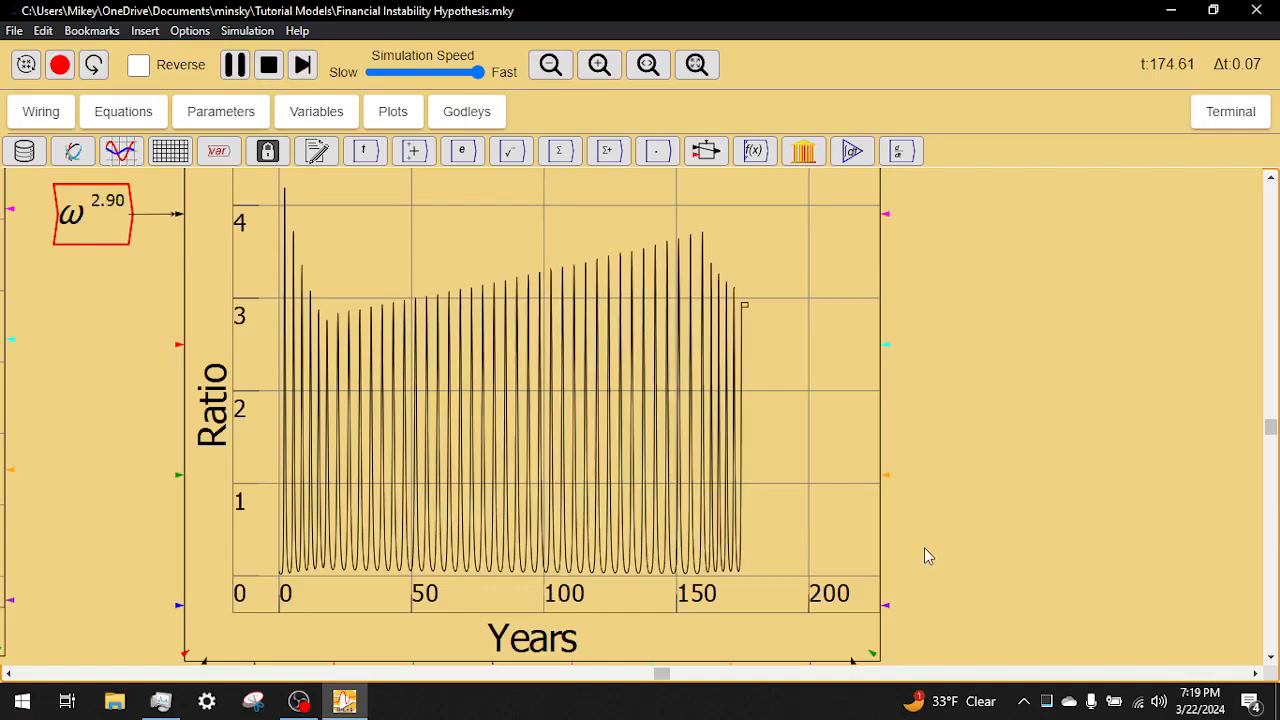
scroll(937, 258, "down", 4)
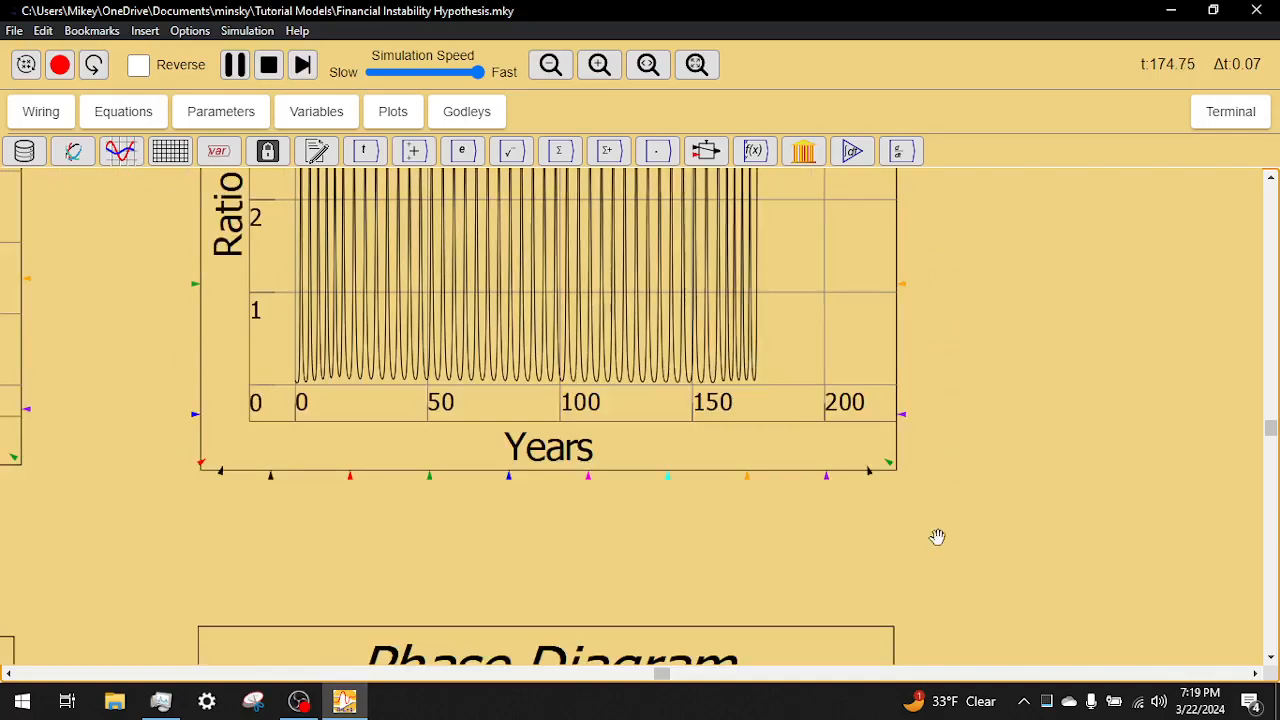
Examine the wages share and debt ratio trajectories in the Phase Diagram while the simulation runs to about t = 179.
scroll(963, 294, "down", 6)
scroll(993, 510, "down", 5)
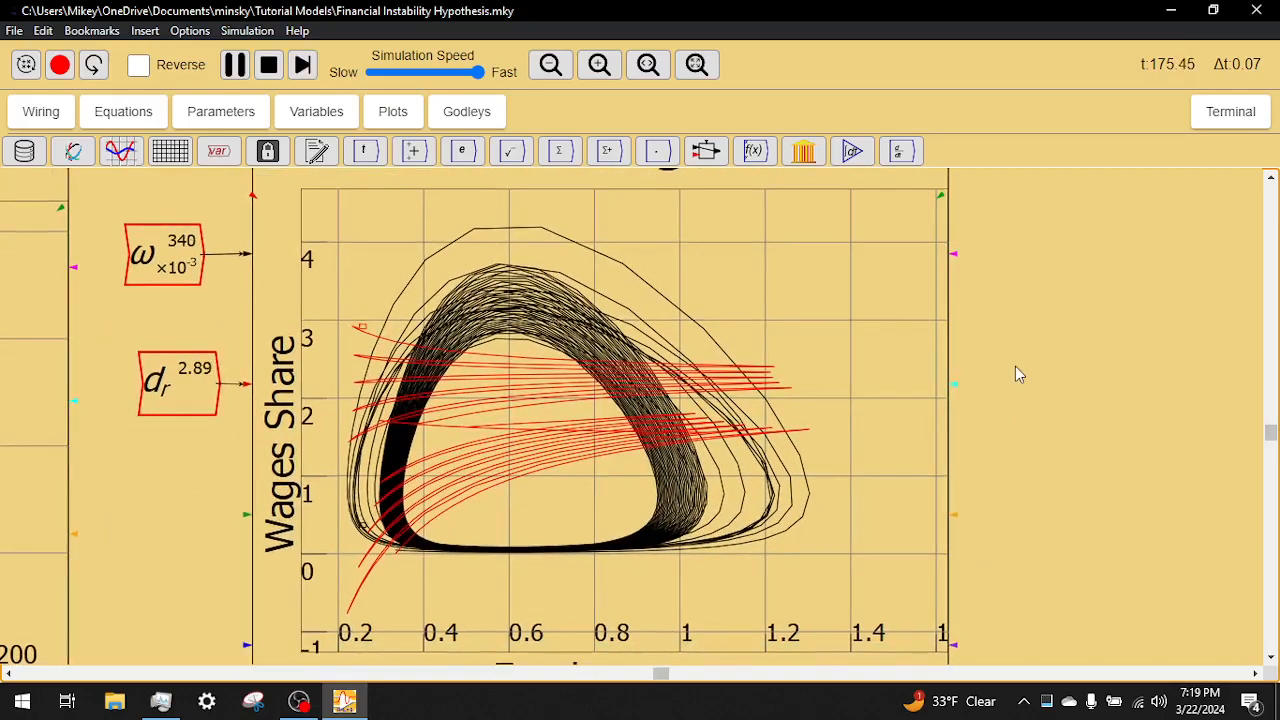
scroll(1012, 368, "down", 2)
left_click_drag(1010, 398, 848, 395)
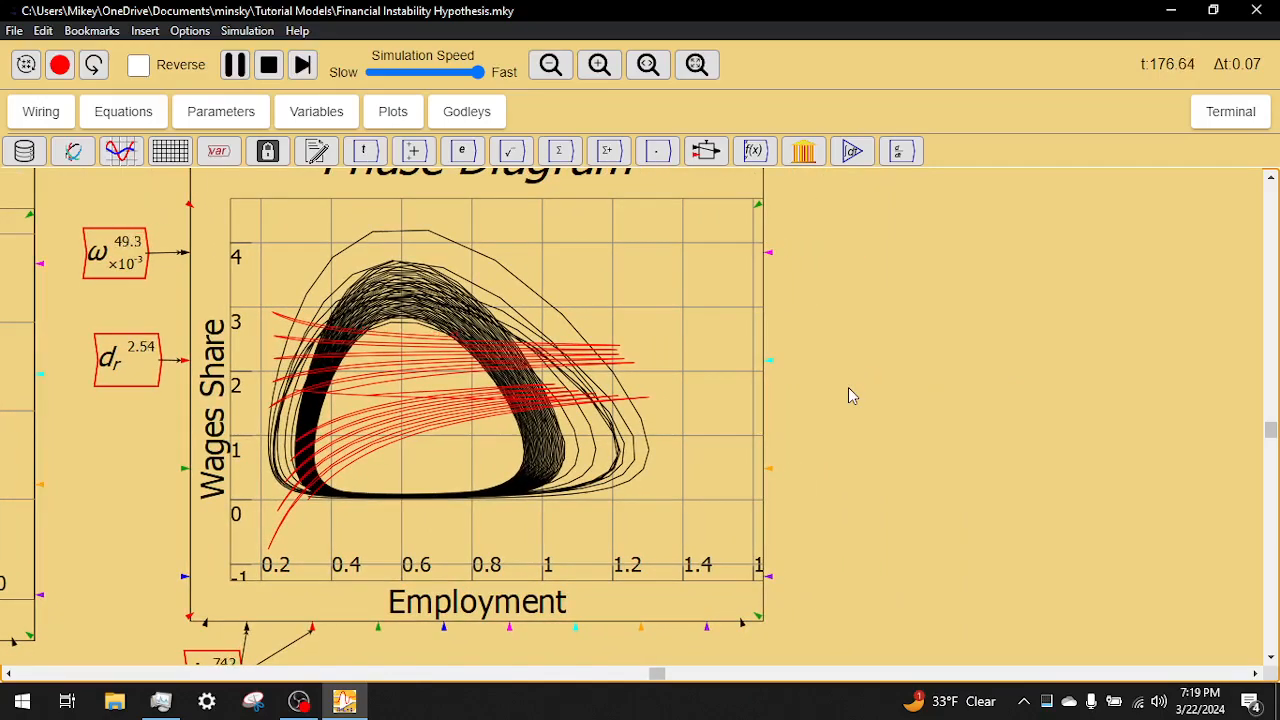
scroll(848, 396, "down", 1)
left_click_drag(893, 380, 871, 377)
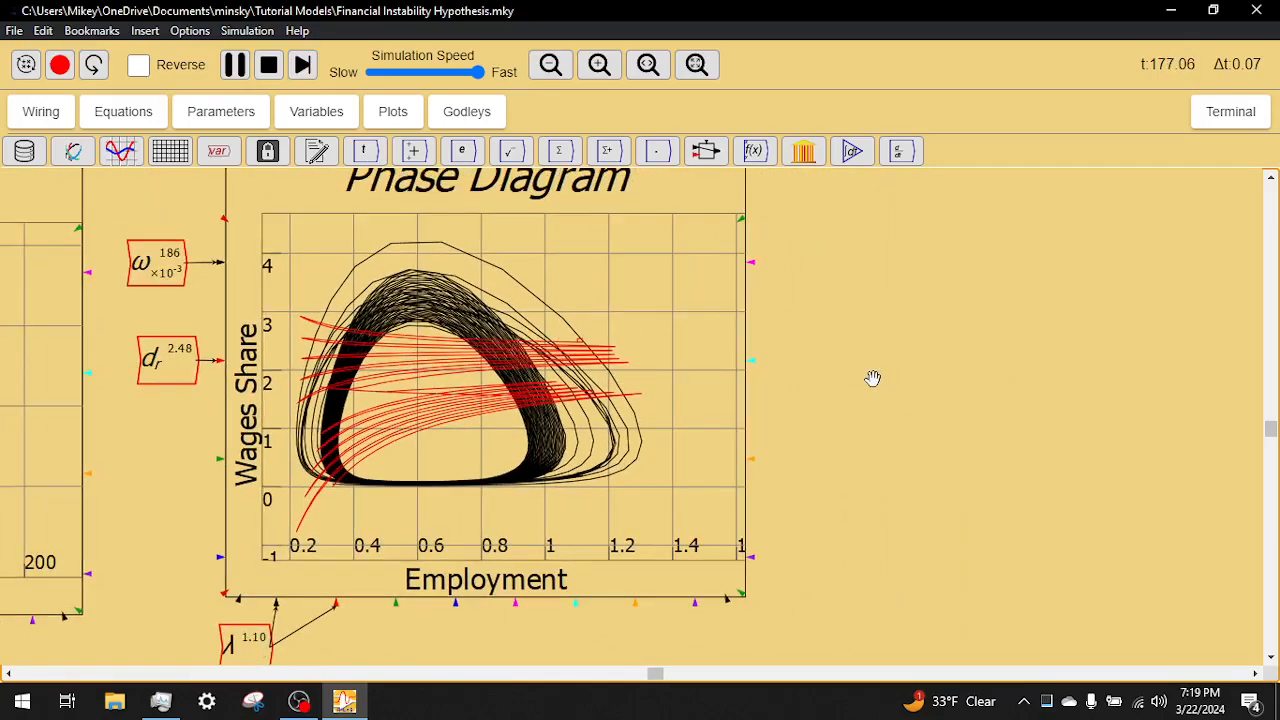
scroll(877, 376, "down", 1)
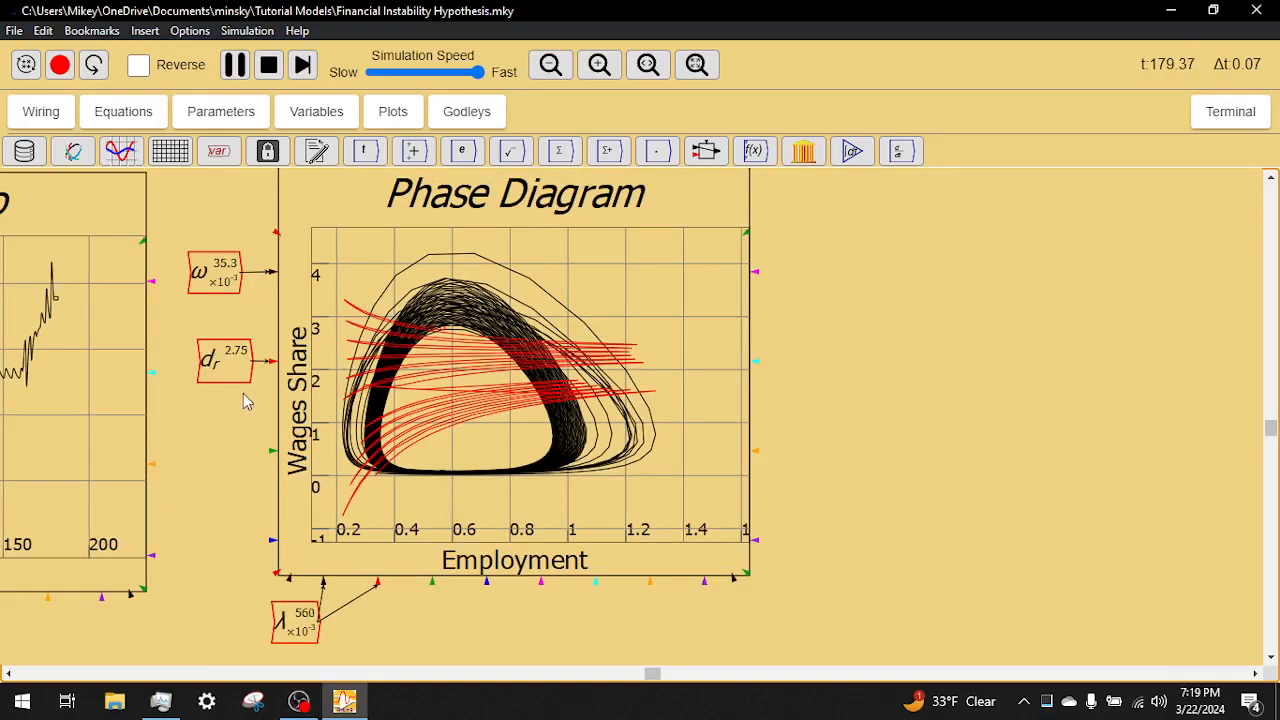
Compare the Debt Ratio plot with the Wages Share cycles while the simulation runs to about t = 184.
left_click_drag(432, 393, 647, 415)
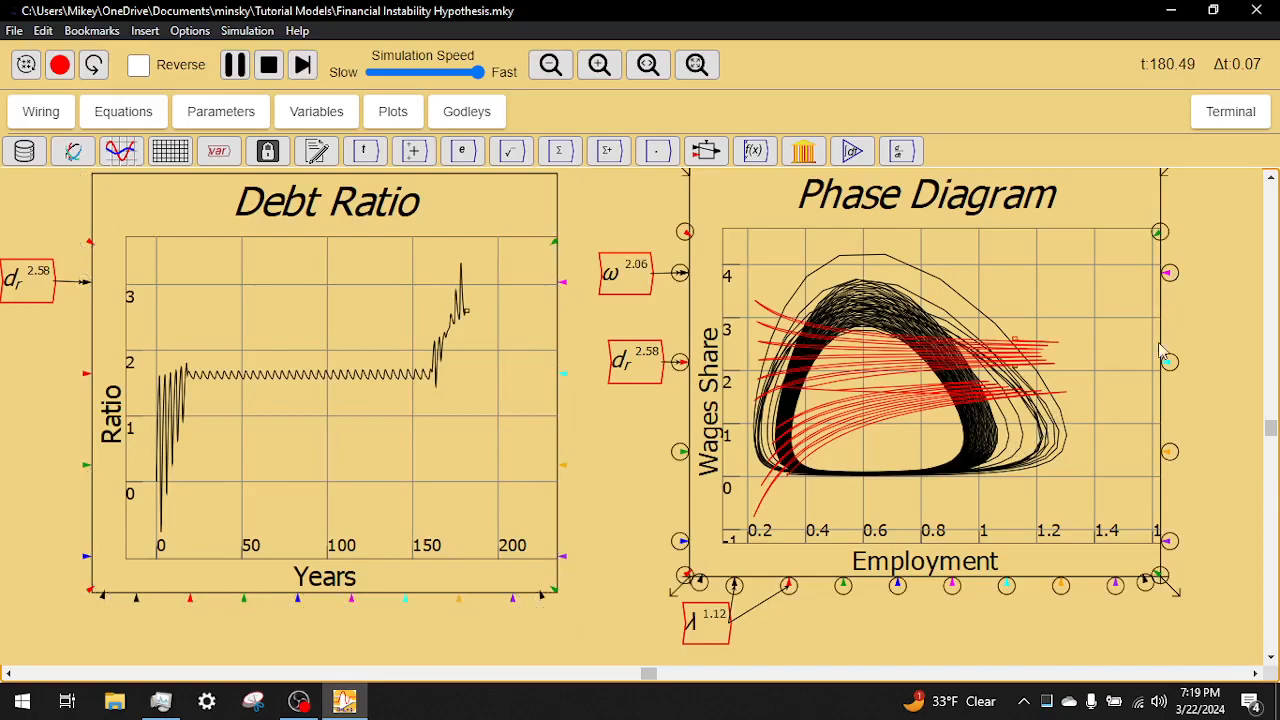
left_click_drag(1171, 237, 933, 587)
left_click_drag(983, 350, 968, 451)
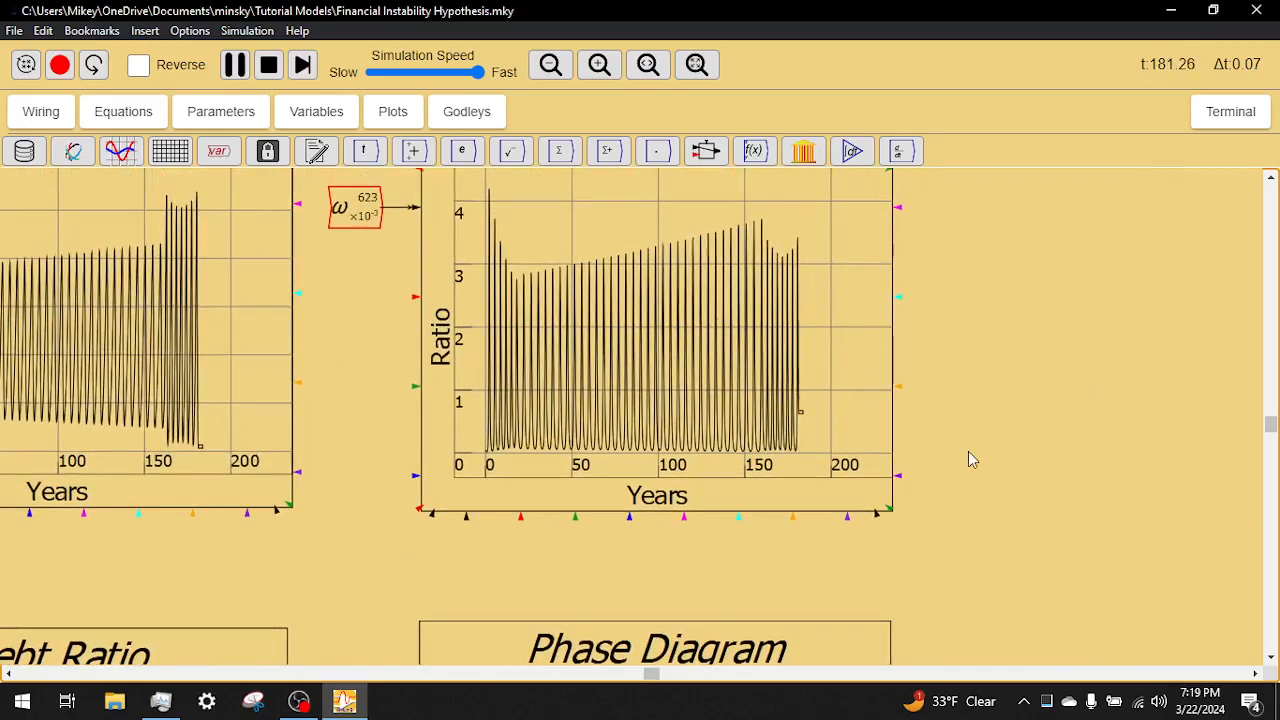
mouse_move(850, 266)
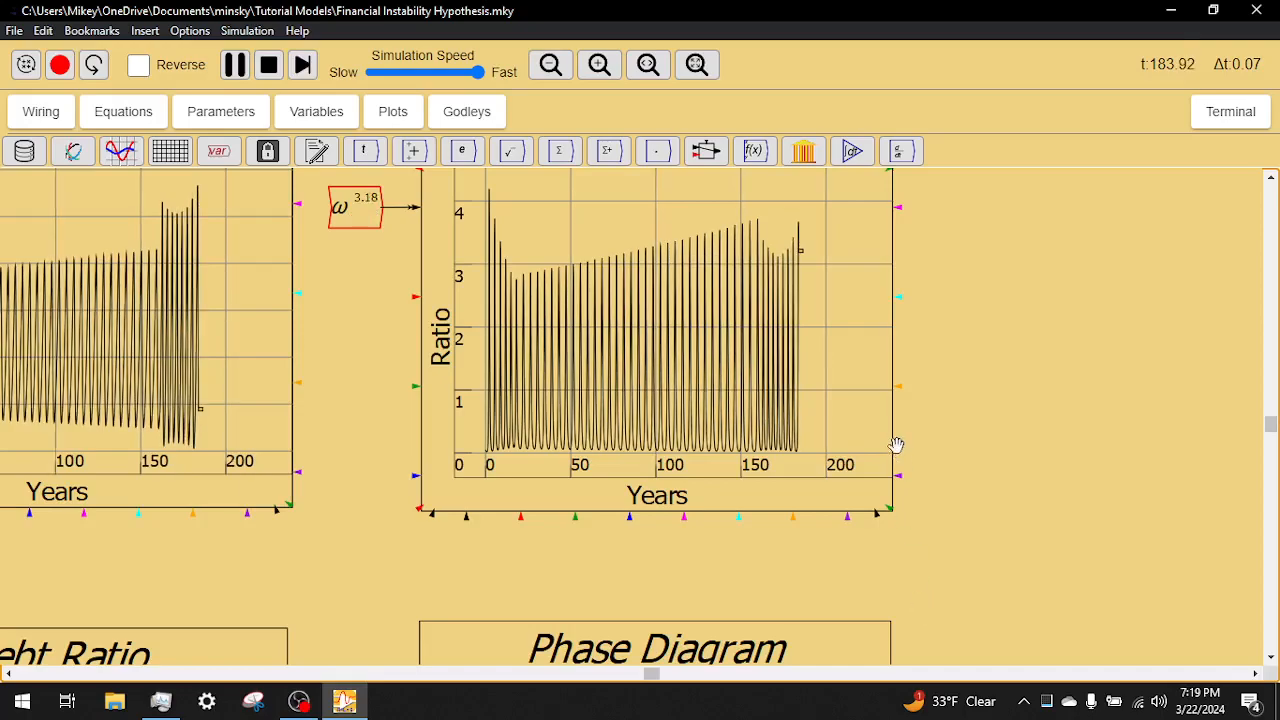
Let the simulation run to about t = 202 with the Phase Diagram in view and pause it.
scroll(897, 448, "down", 5)
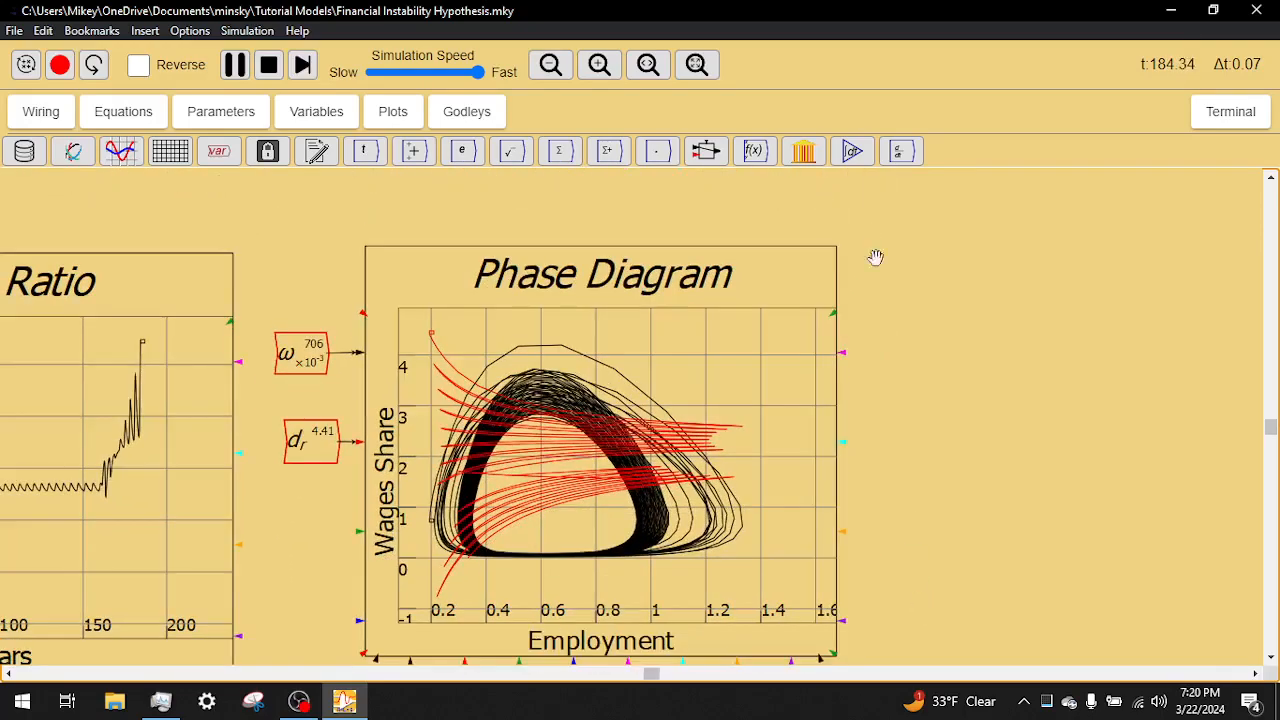
scroll(914, 423, "down", 3)
scroll(916, 423, "down", 2)
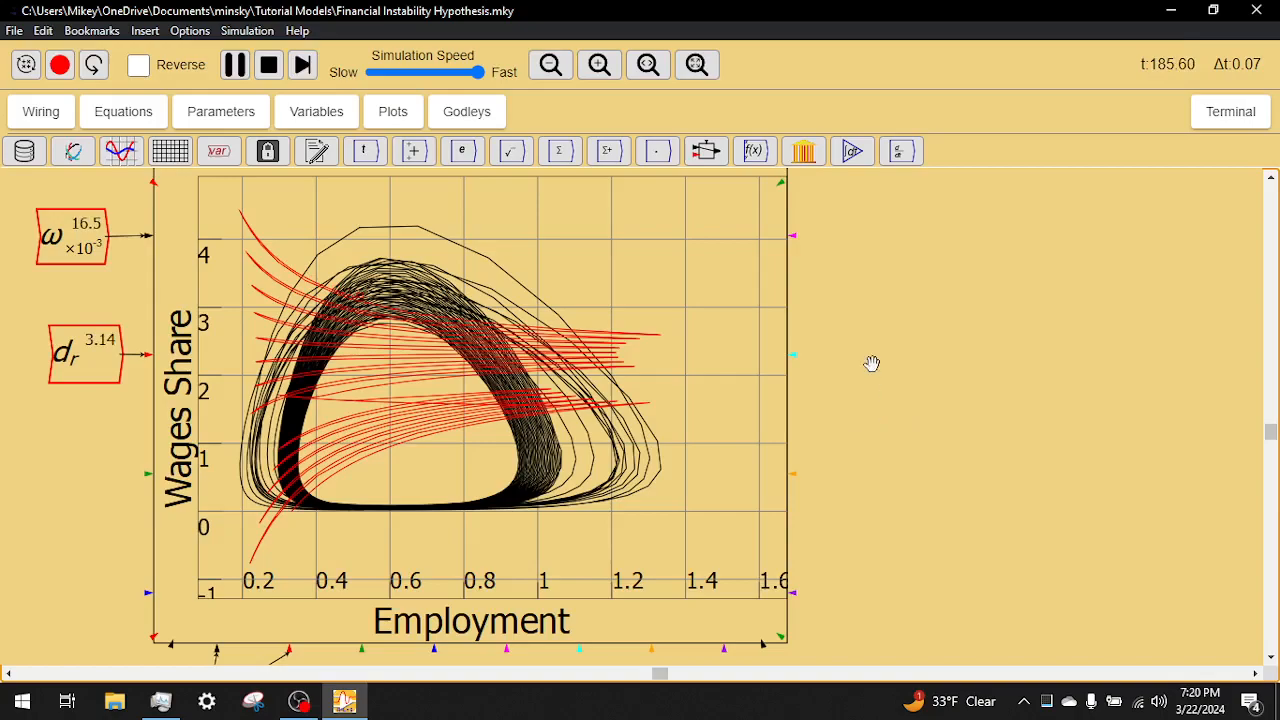
scroll(889, 382, "up", 3)
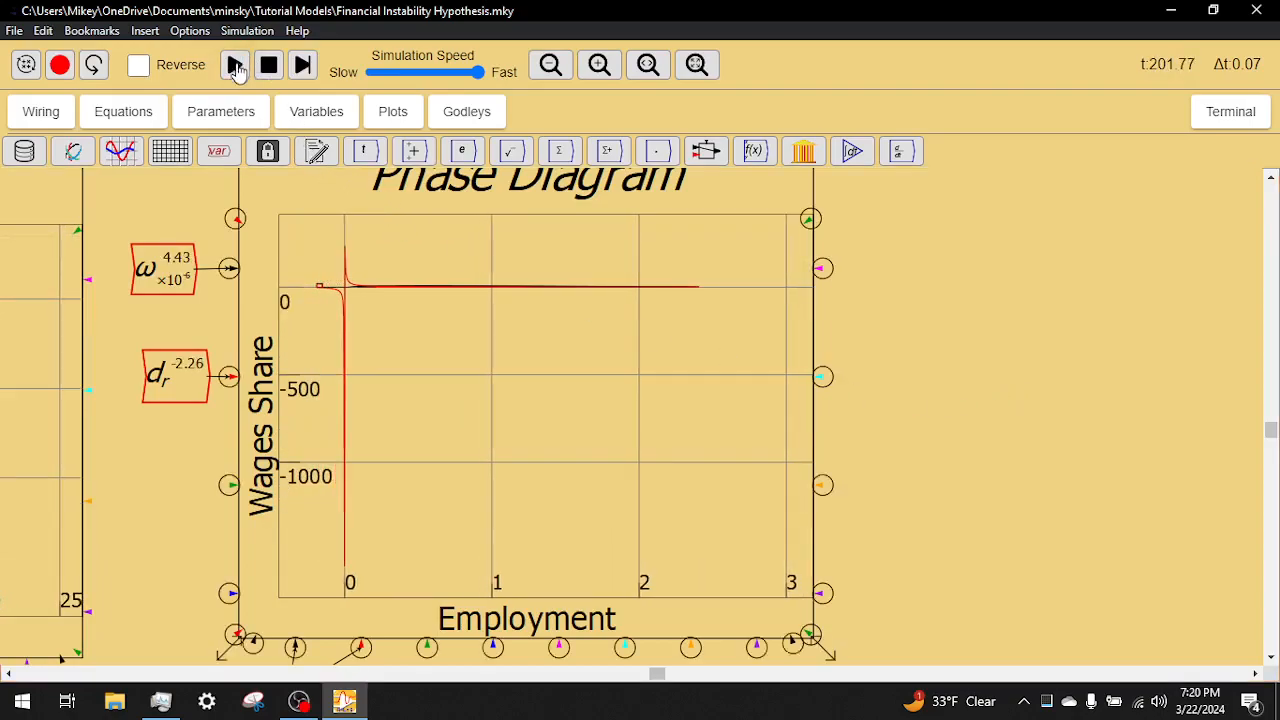
Inspect the Employment and Wages Share plots of the paused run, focusing on the final cycles near year 200.
left_click_drag(870, 295, 1210, 340)
left_click_drag(459, 303, 534, 536)
left_click_drag(514, 373, 511, 434)
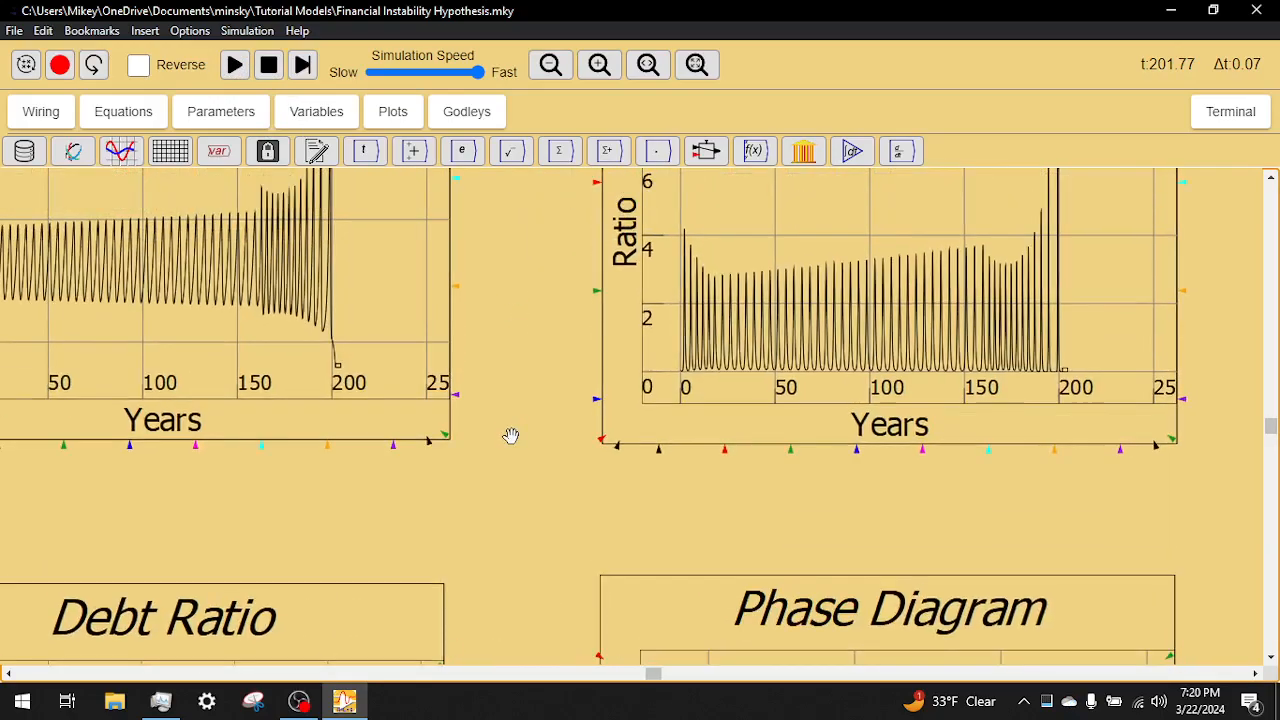
left_click_drag(561, 300, 810, 350)
left_click_drag(812, 445, 820, 475)
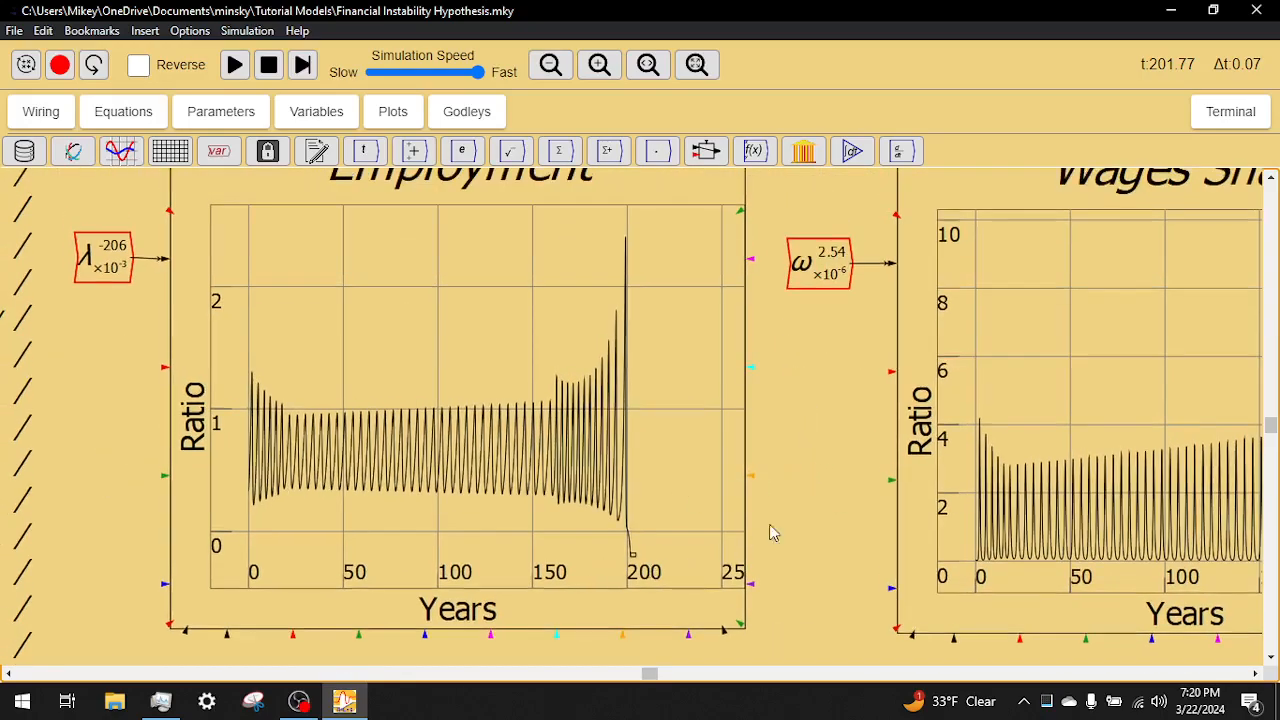
left_click_drag(843, 517, 752, 383)
Review the Employment, Wages Share, Debt Ratio and Phase Diagram plots together beside the model equations.
scroll(752, 383, "down", 7)
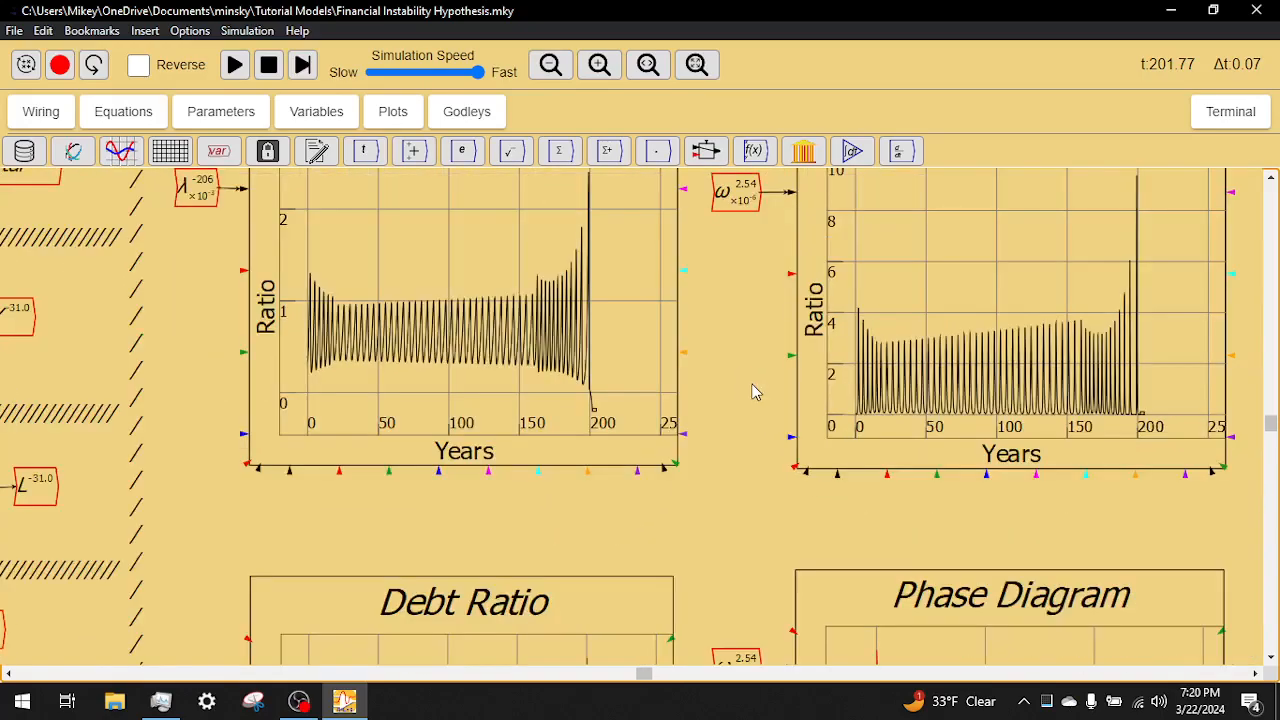
scroll(739, 382, "down", 1)
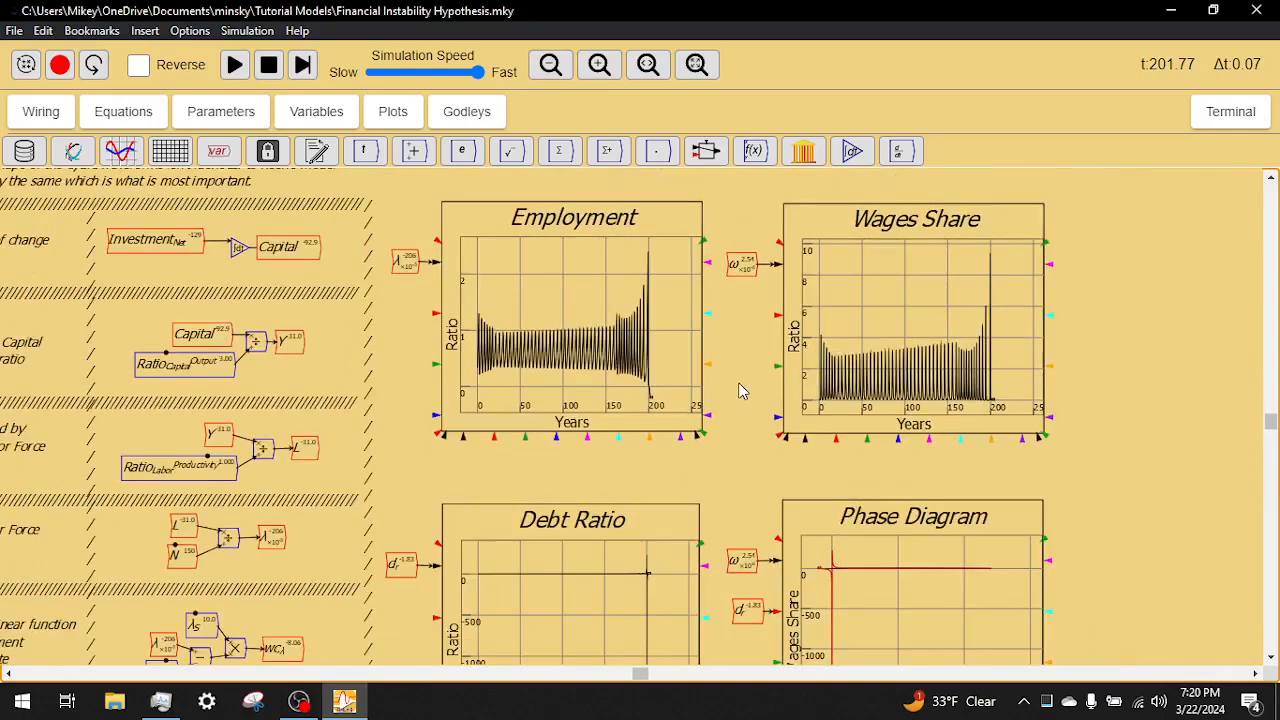
scroll(739, 390, "down", 4)
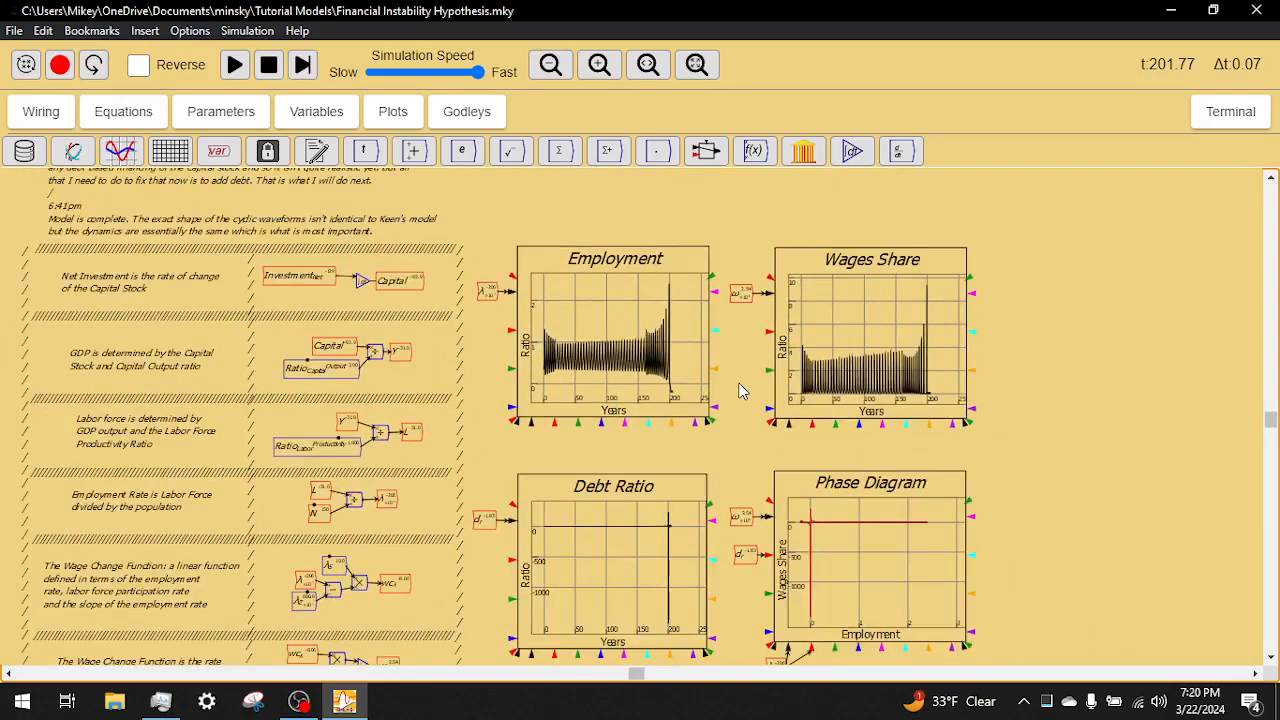
scroll(733, 480, "down", 1)
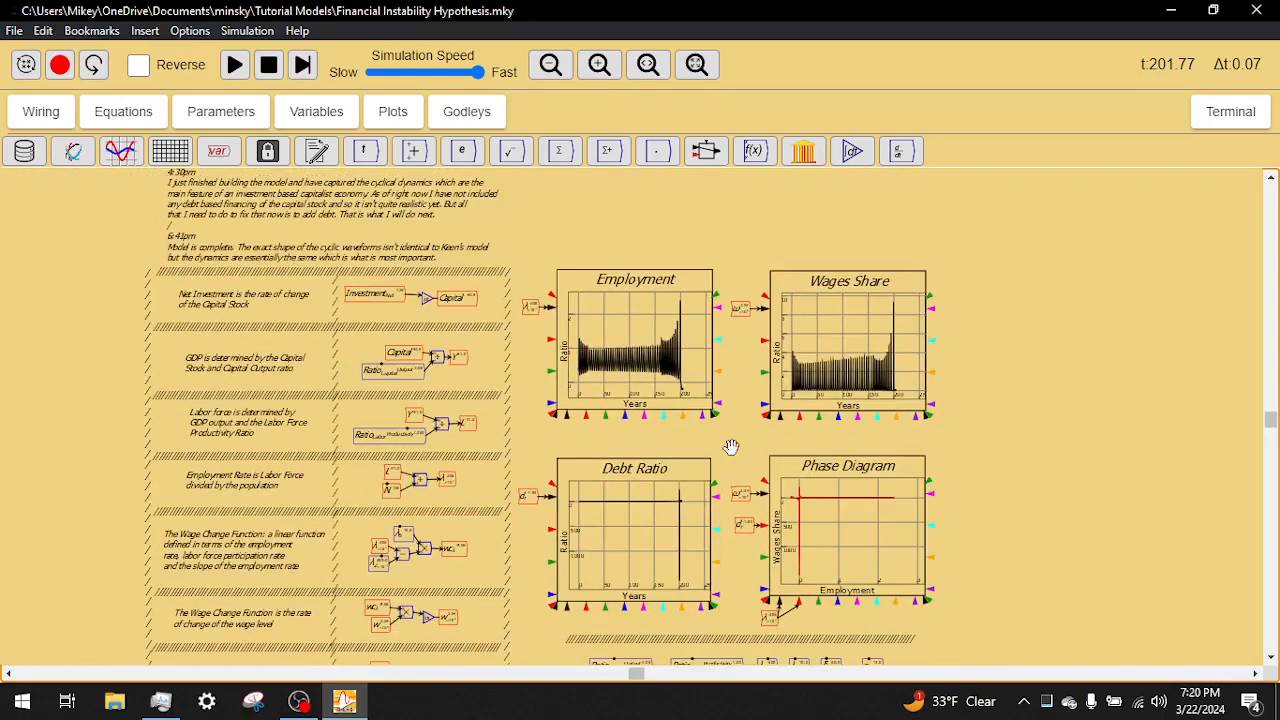
scroll(723, 405, "down", 3)
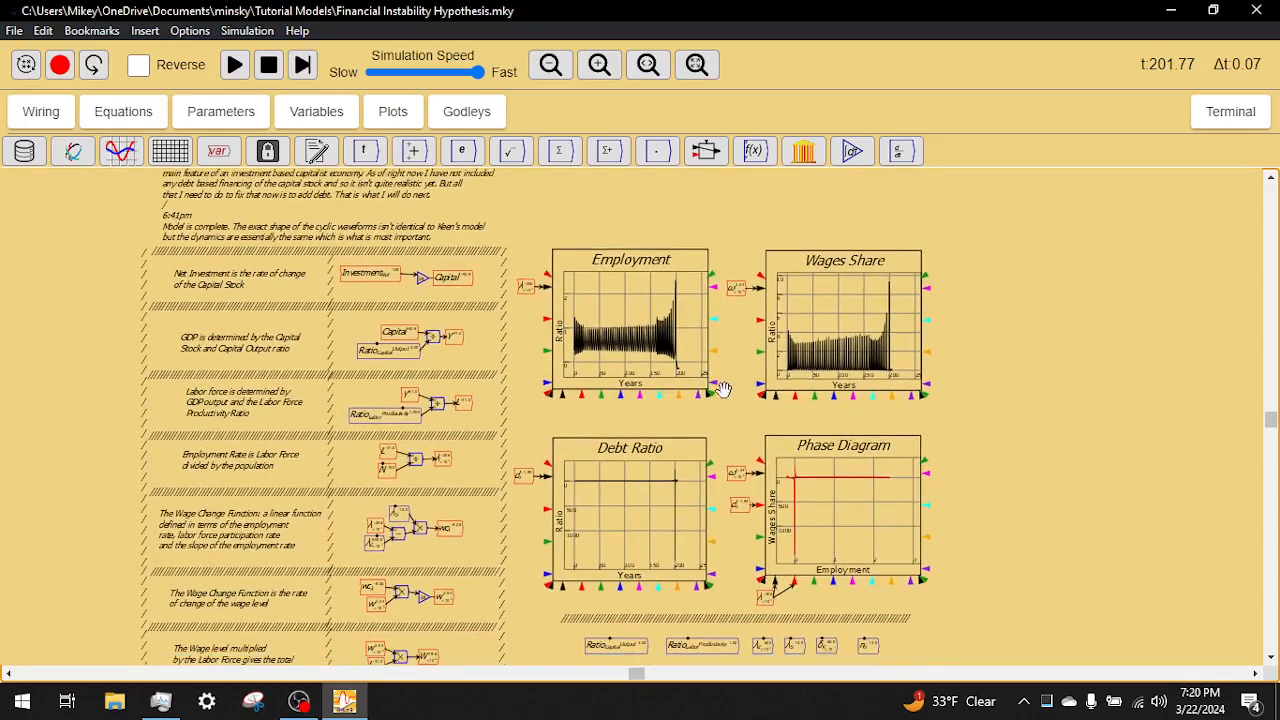
left_click_drag(751, 335, 802, 310)
scroll(803, 312, "down", 3)
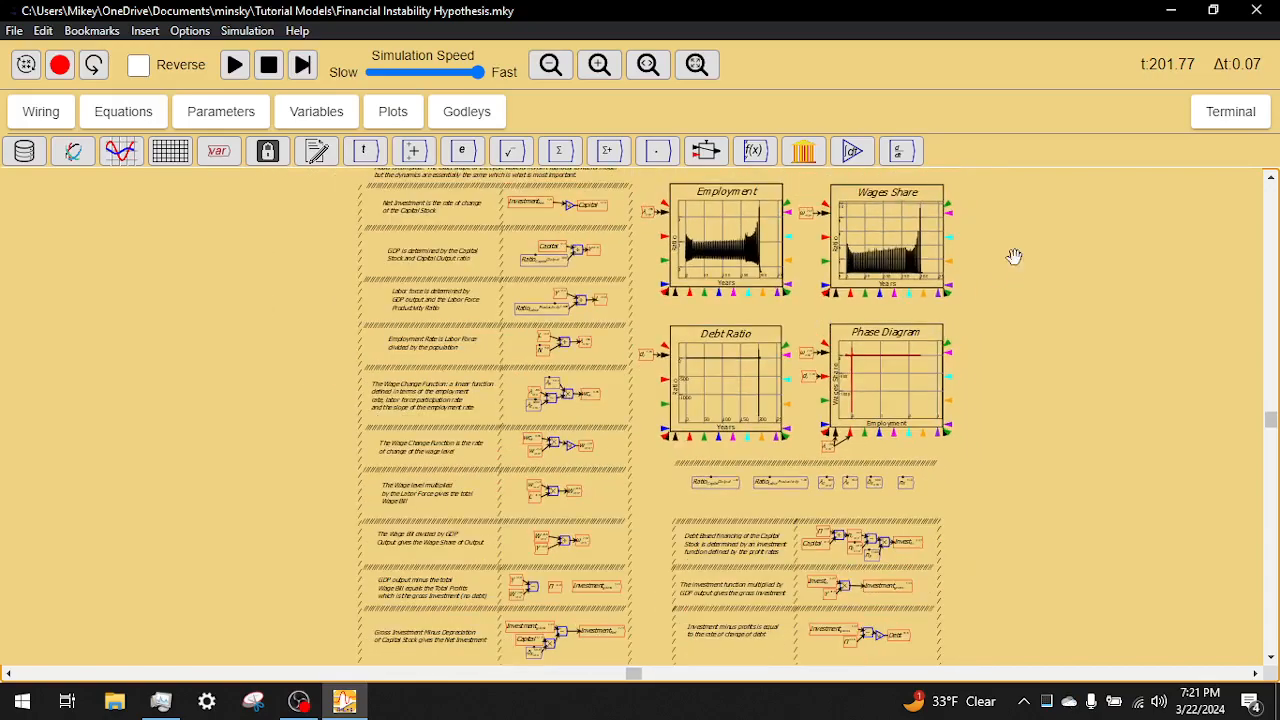
Look over the model notes, the base equations and the debt-financing equations from the investment function to the debt ratio.
left_click_drag(1011, 277, 965, 458)
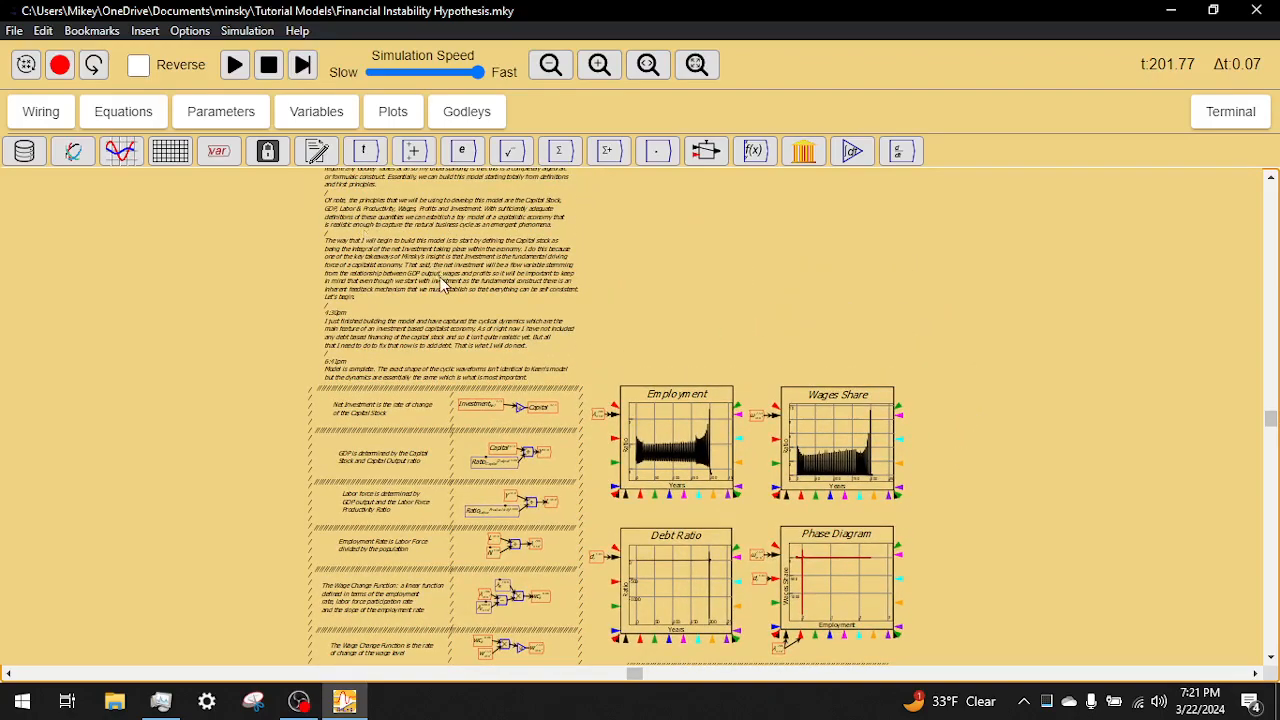
left_click_drag(963, 500, 954, 376)
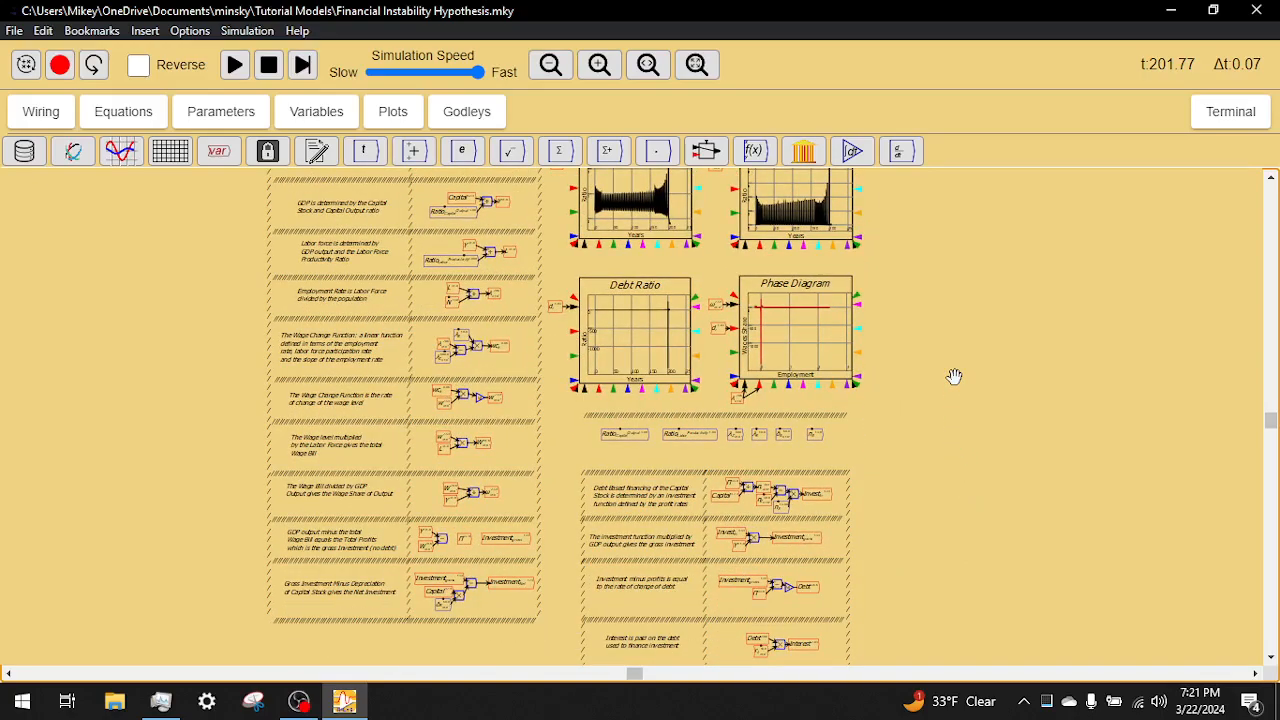
scroll(897, 394, "up", 4)
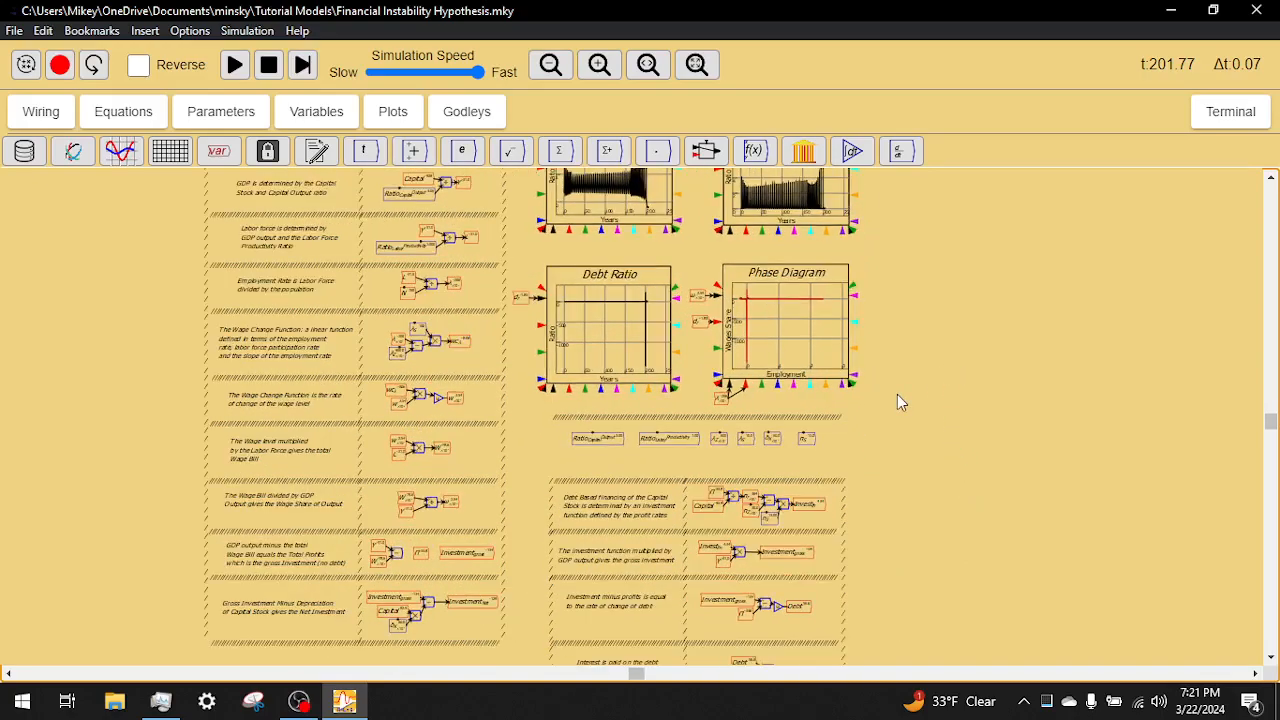
left_click_drag(897, 514, 1006, 323)
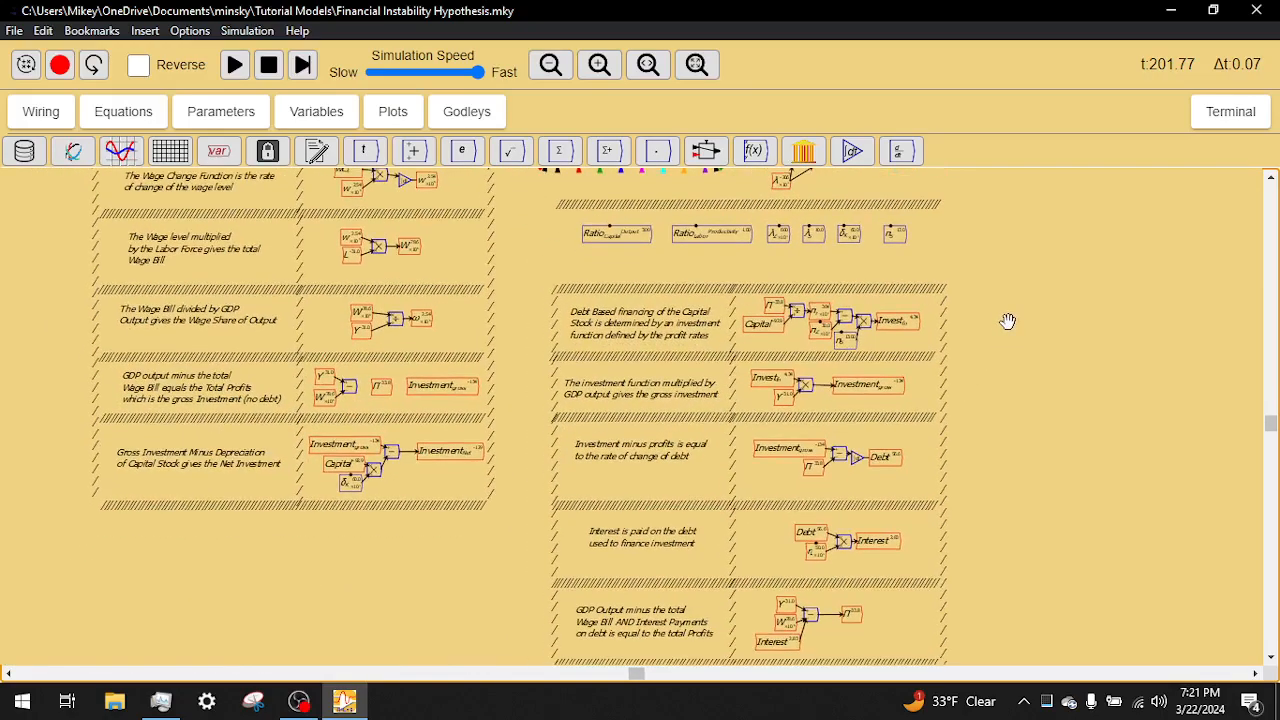
left_click_drag(967, 433, 951, 357)
left_click_drag(946, 410, 948, 466)
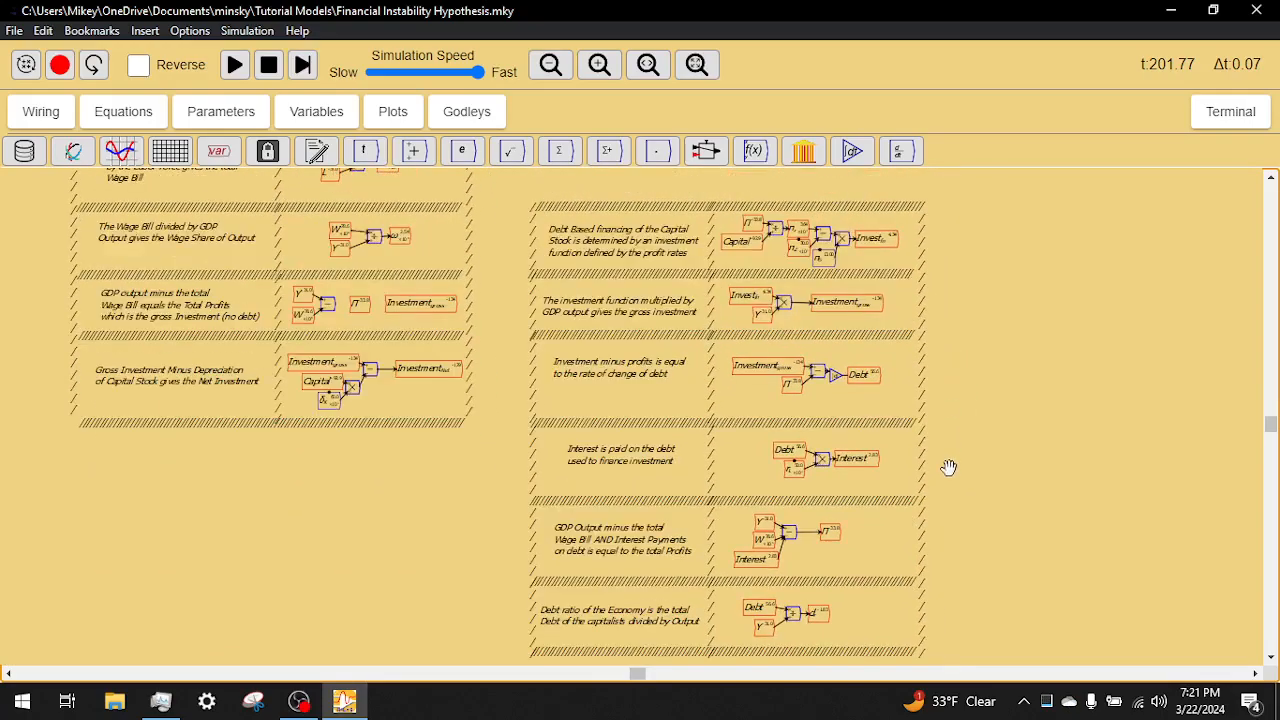
left_click_drag(963, 264, 966, 480)
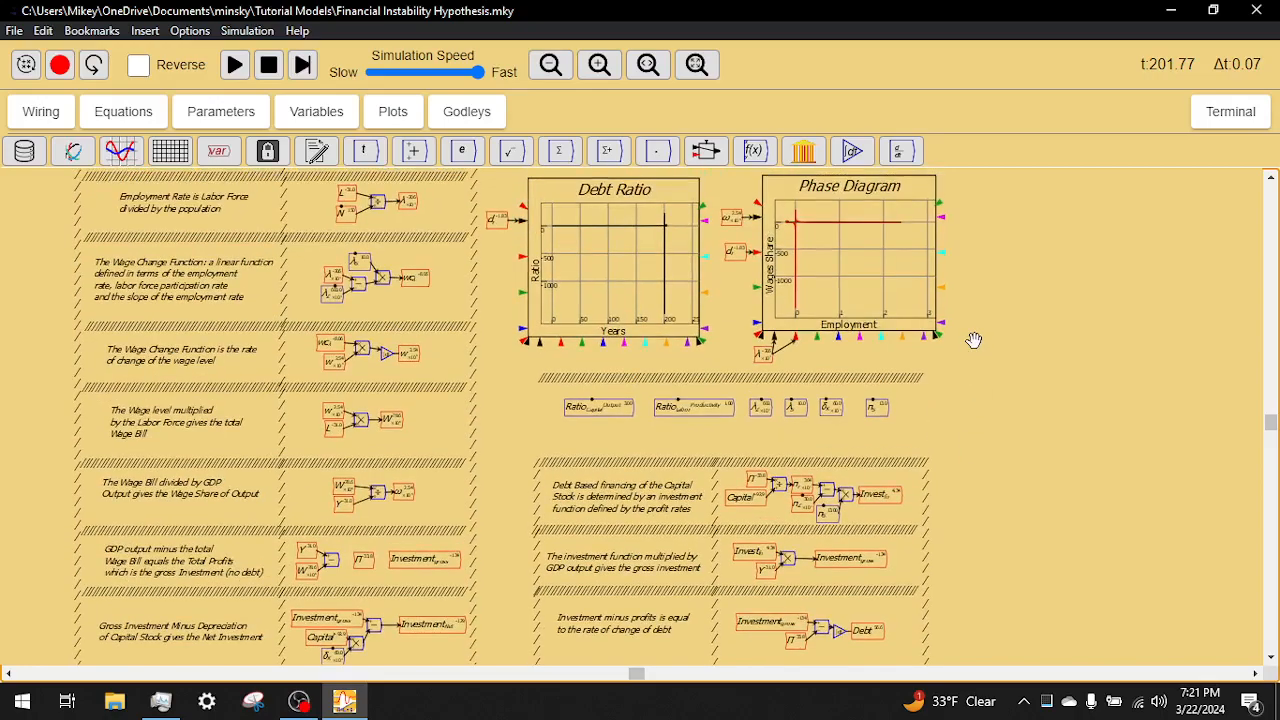
Reset the simulation to t = 0 and bring the cleared plots, parameters and debt-financing equations into view.
left_click(274, 72)
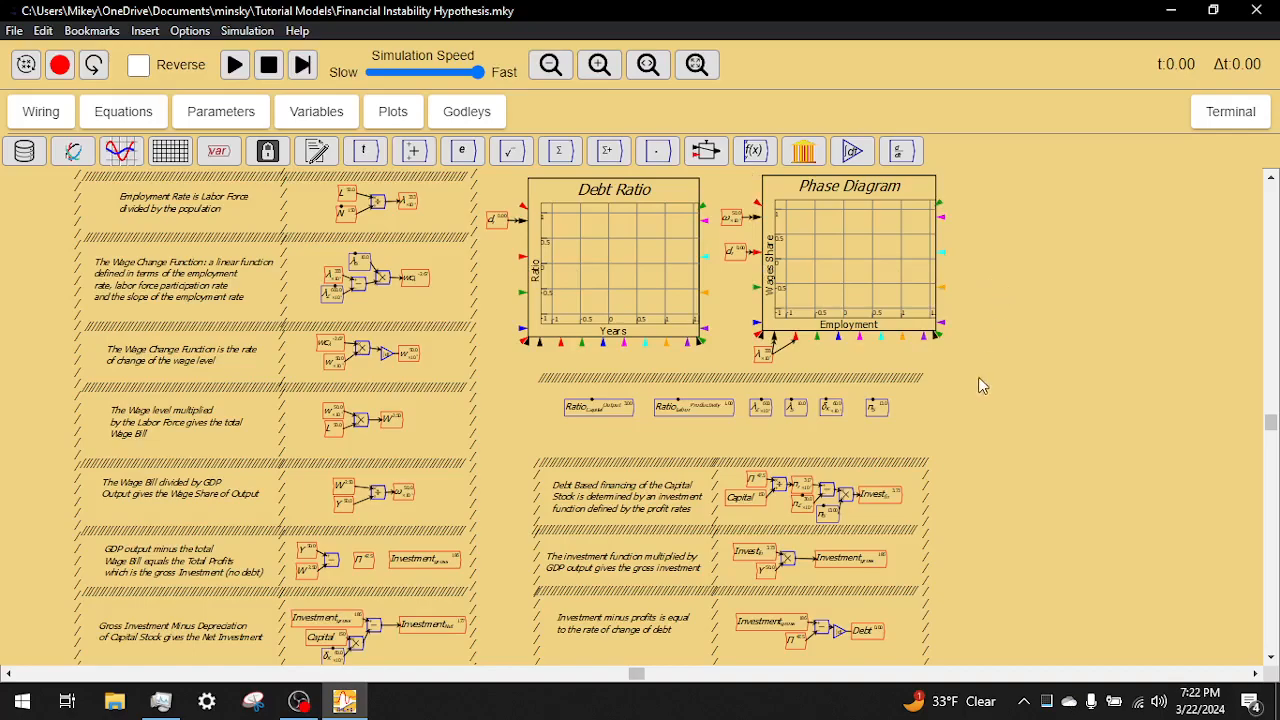
scroll(995, 373, "up", 2)
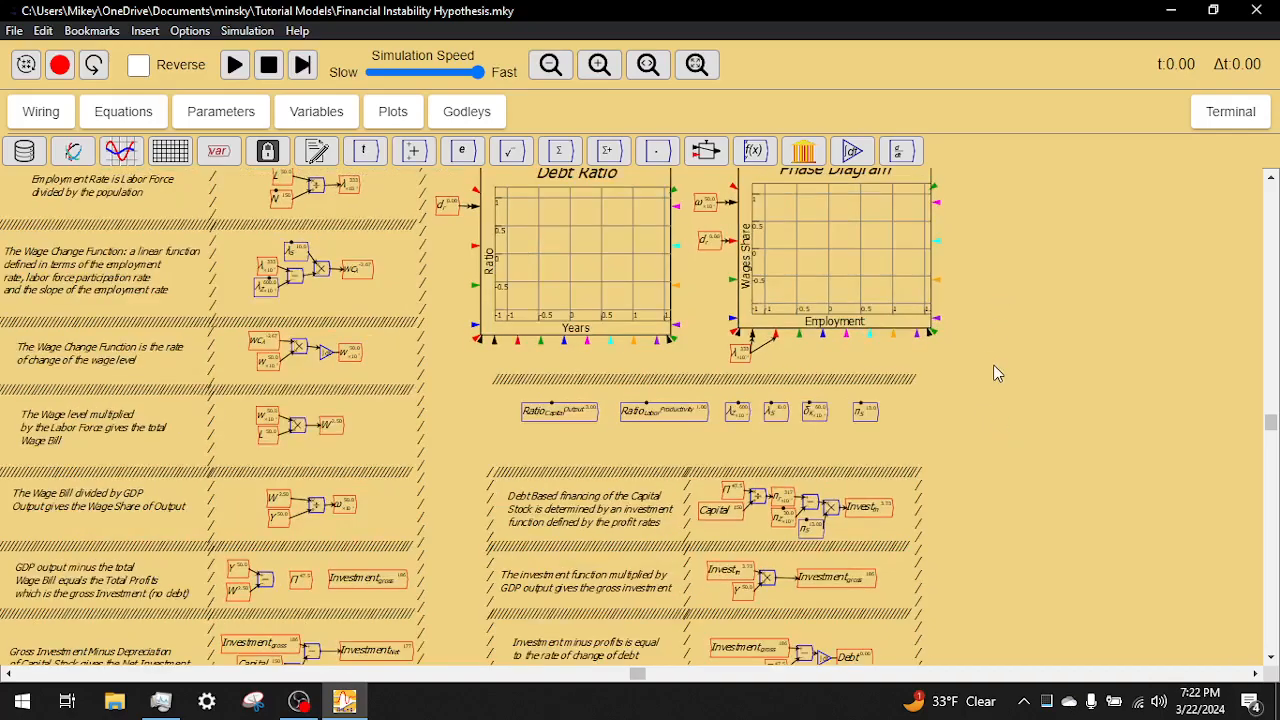
left_click_drag(1011, 295, 1010, 536)
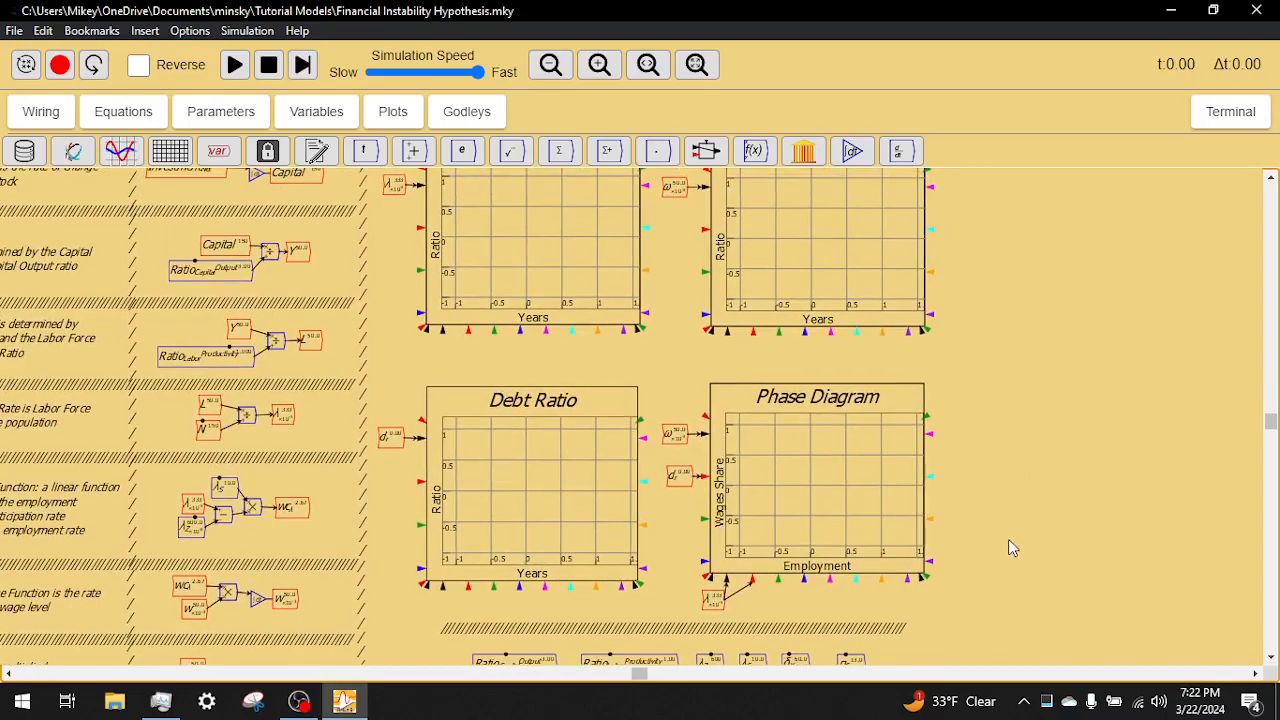
scroll(1008, 539, "down", 1)
scroll(1009, 541, "down", 1)
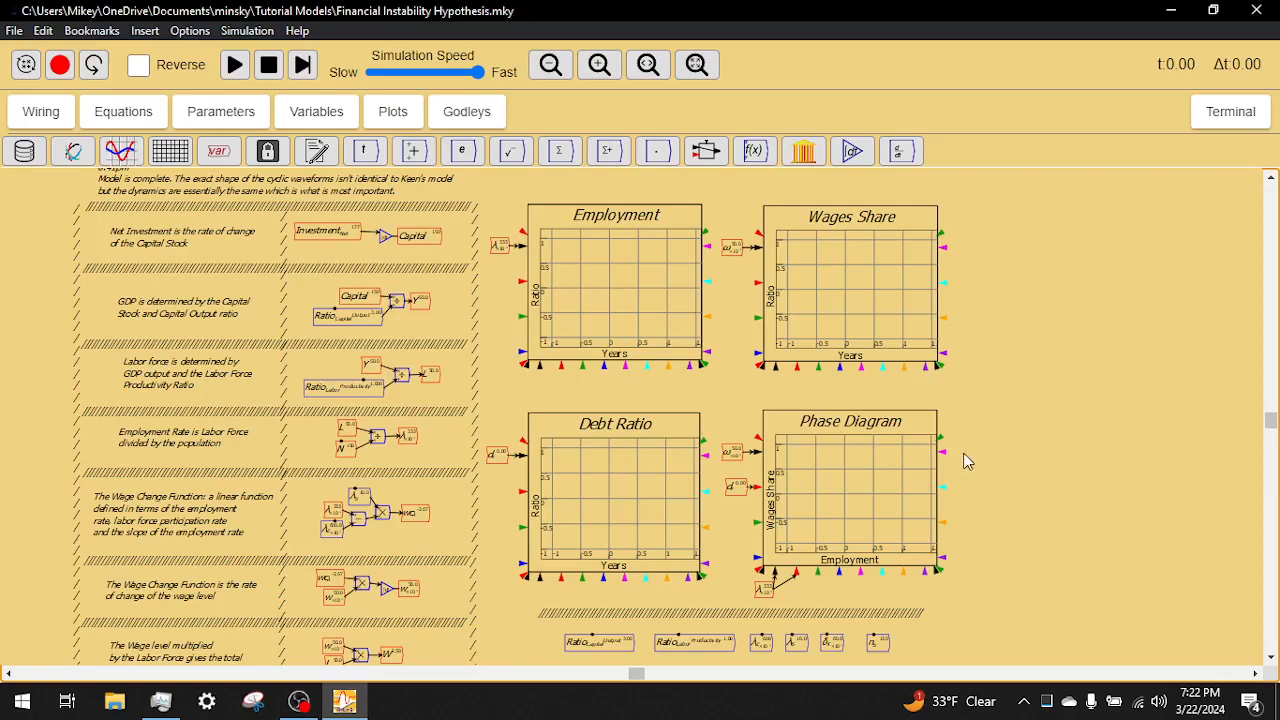
scroll(972, 386, "down", 2)
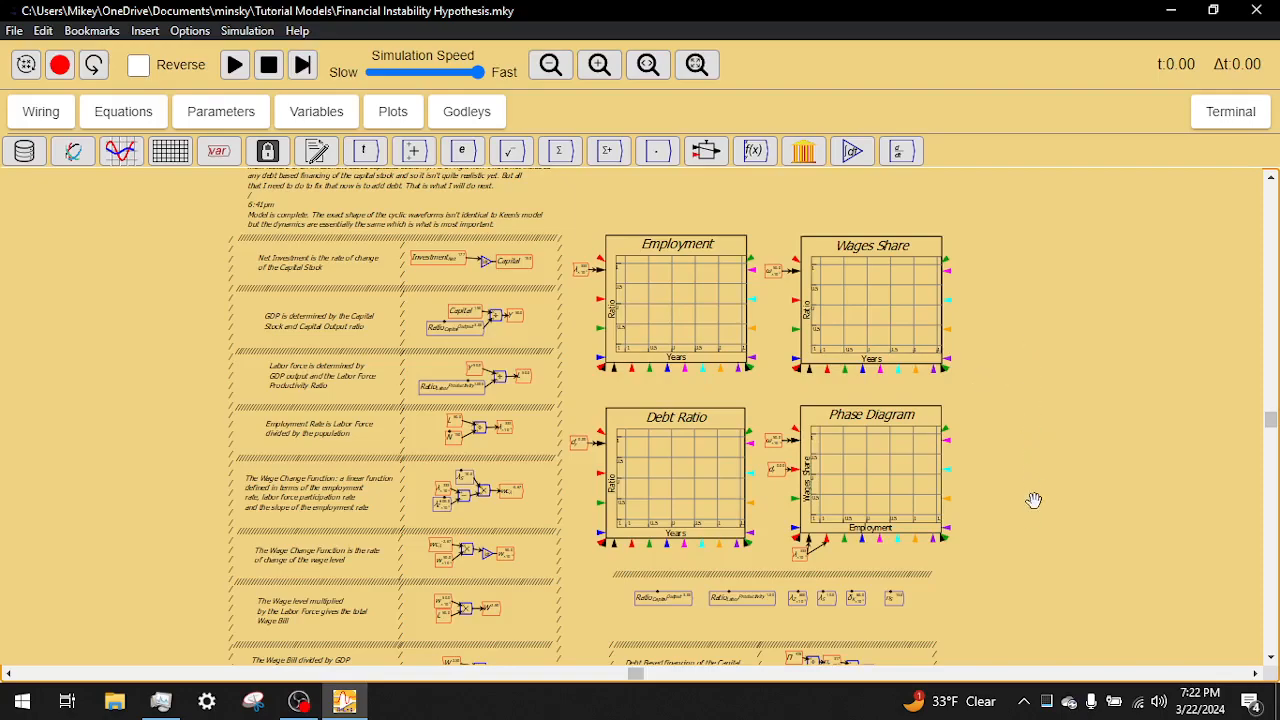
left_click_drag(1031, 508, 1048, 344)
scroll(1049, 344, "up", 5)
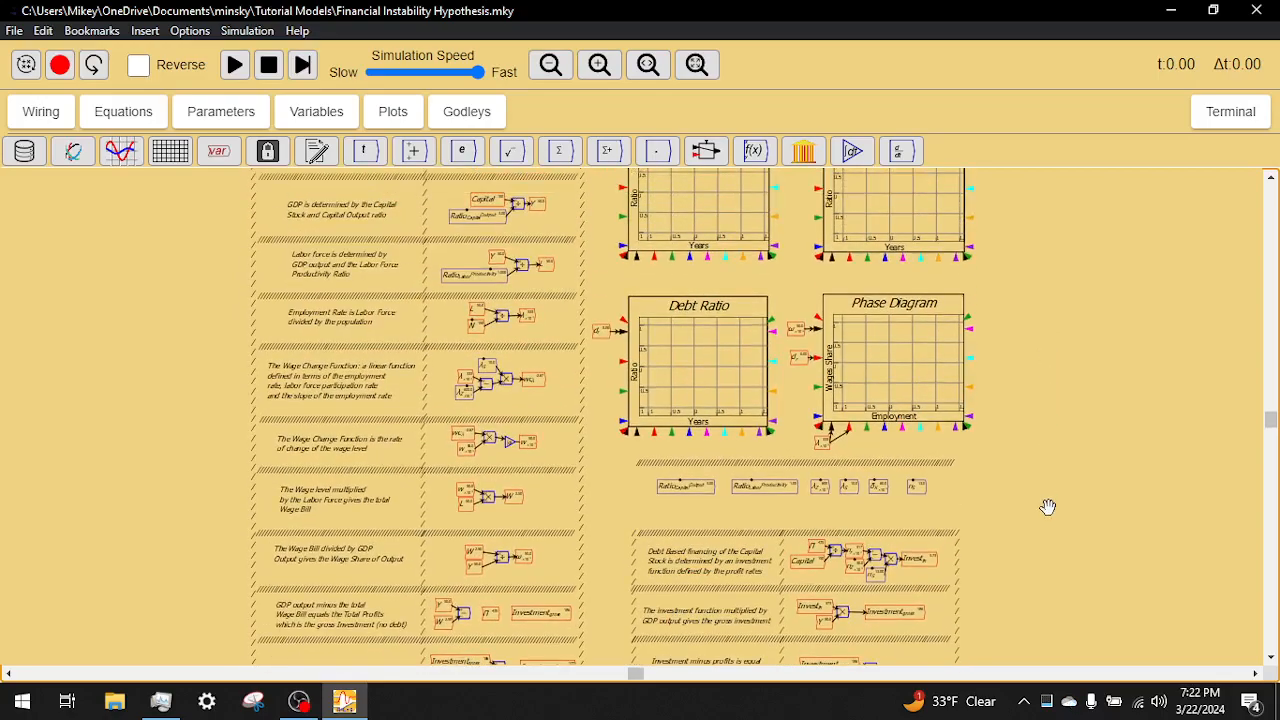